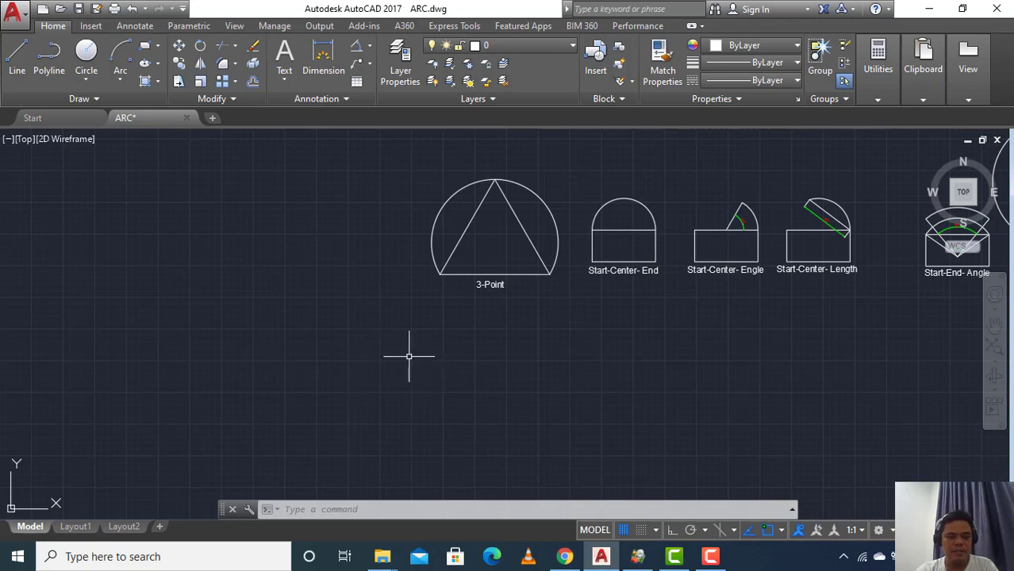
Draw an arc below the 3-Point example from a start point and a center to its left, with a 40° included angle
type("A")
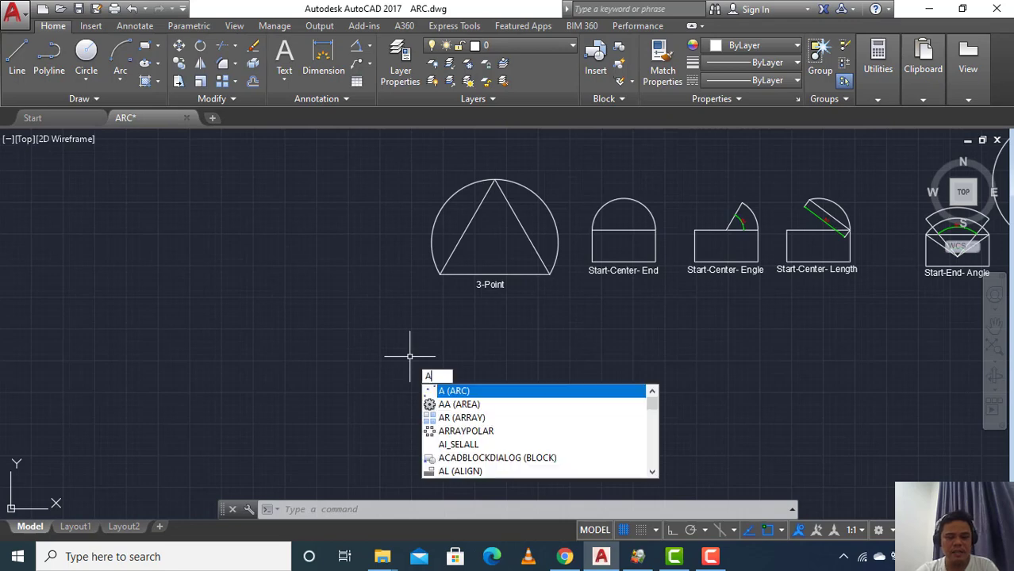
key("Return")
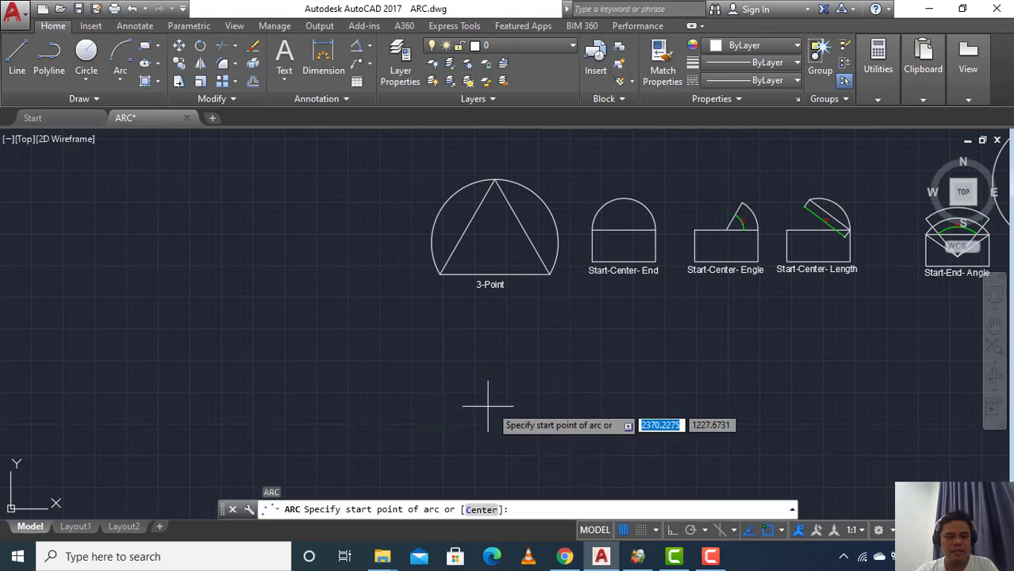
left_click(553, 371)
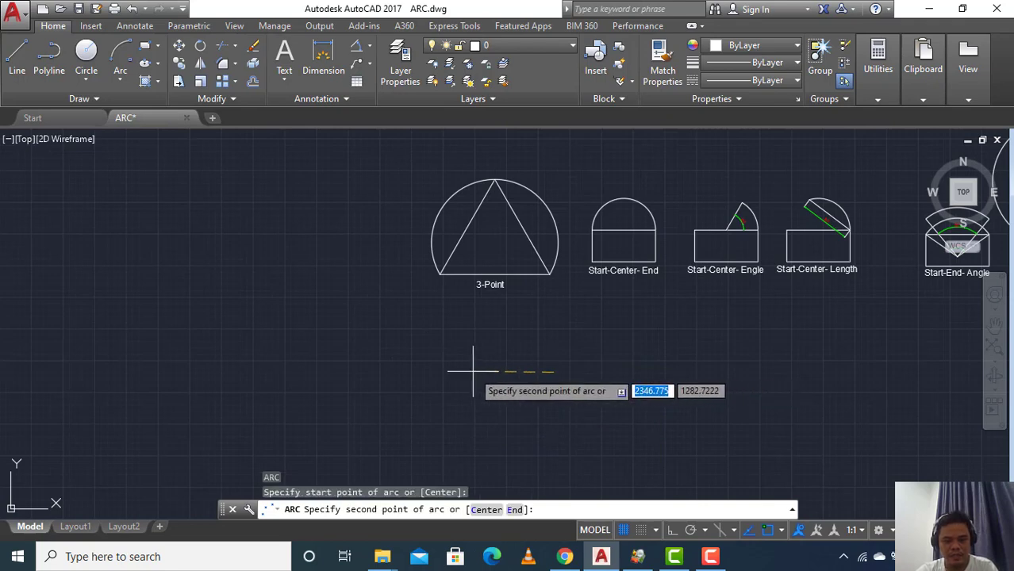
type("c")
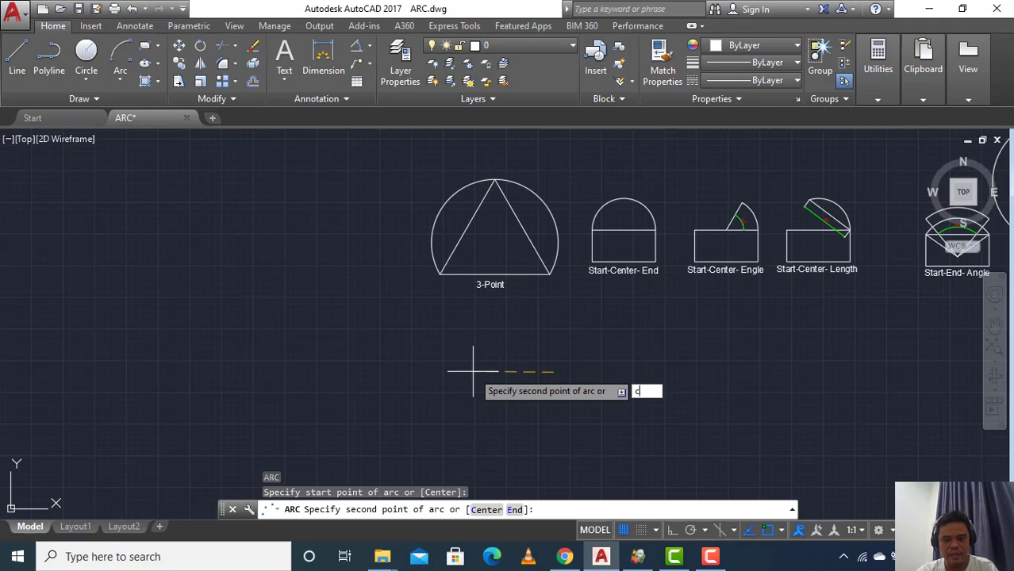
key("Return")
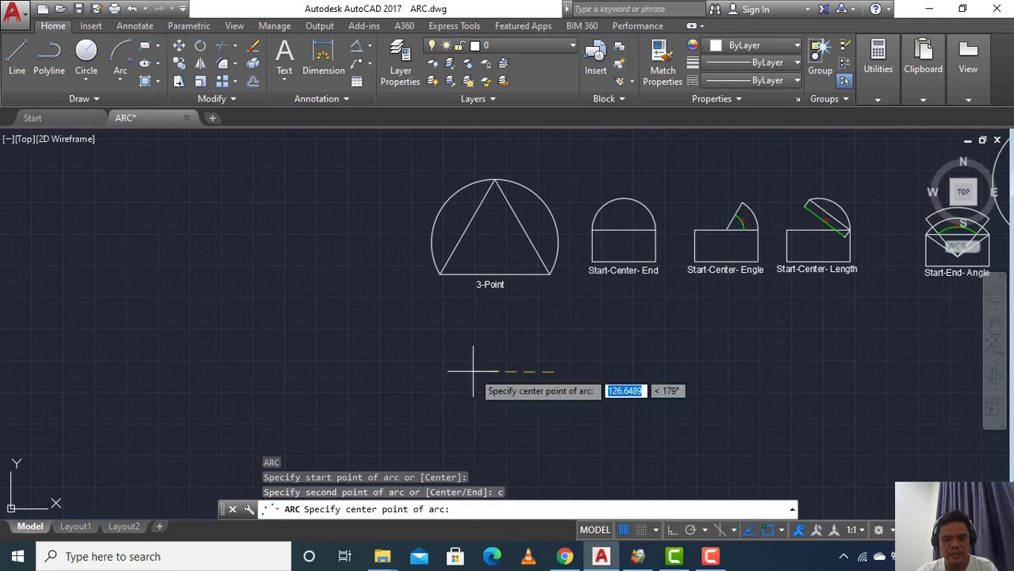
left_click(427, 371)
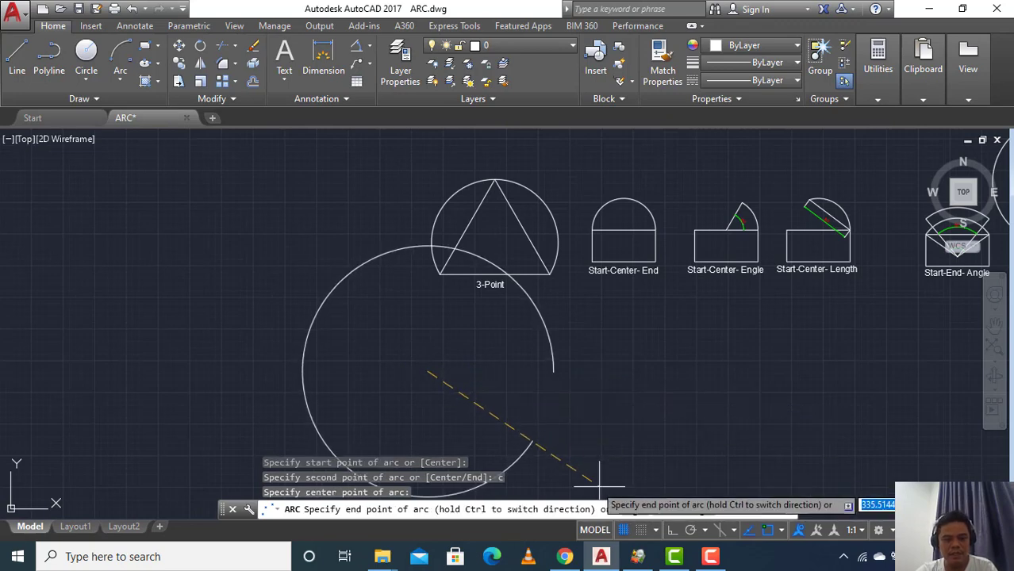
type("a")
key("Return")
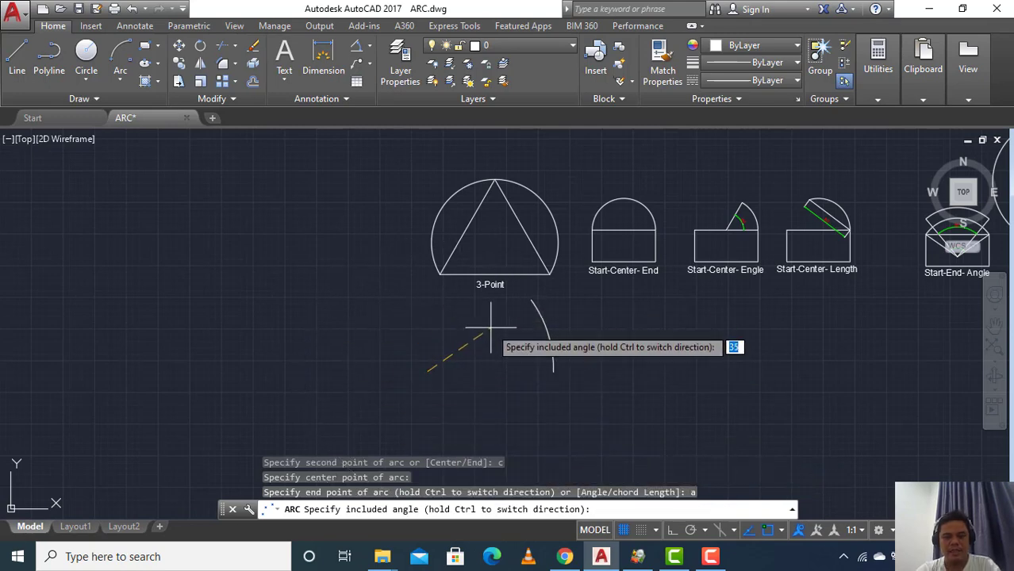
key("Return")
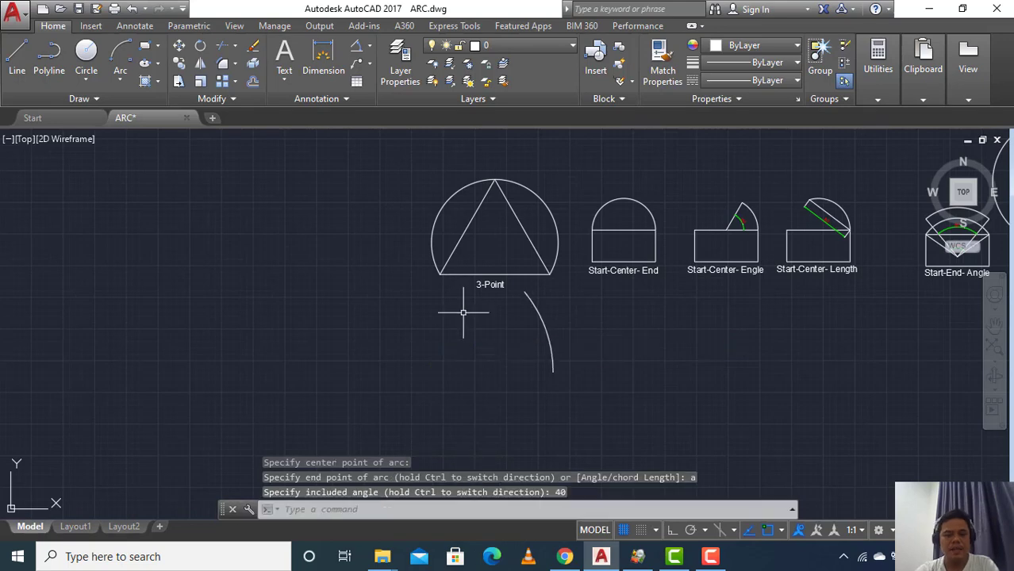
Draw two connected lines from the arc's lower end to its center and on to its upper end
left_click(22, 54)
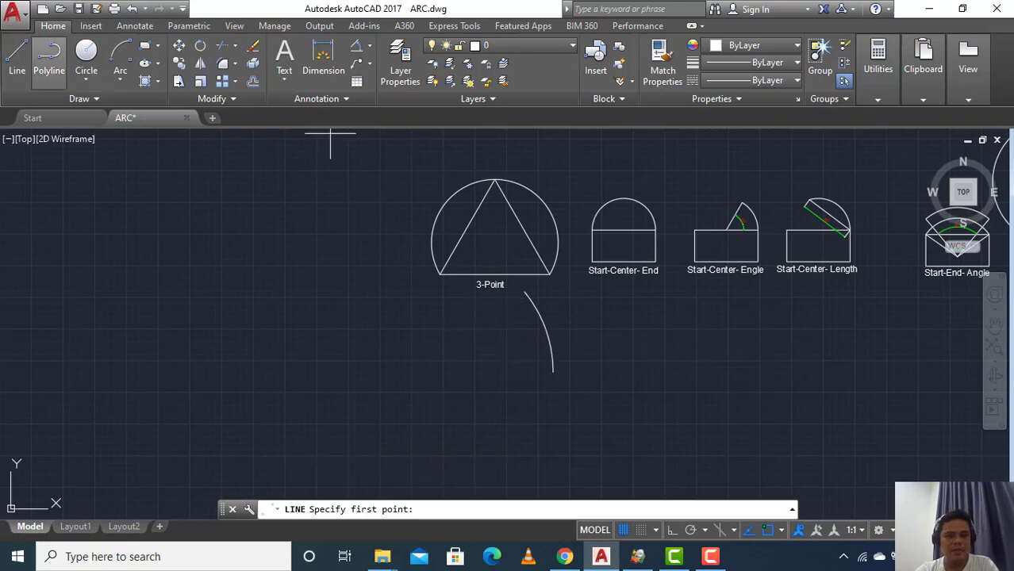
left_click(553, 371)
left_click(428, 371)
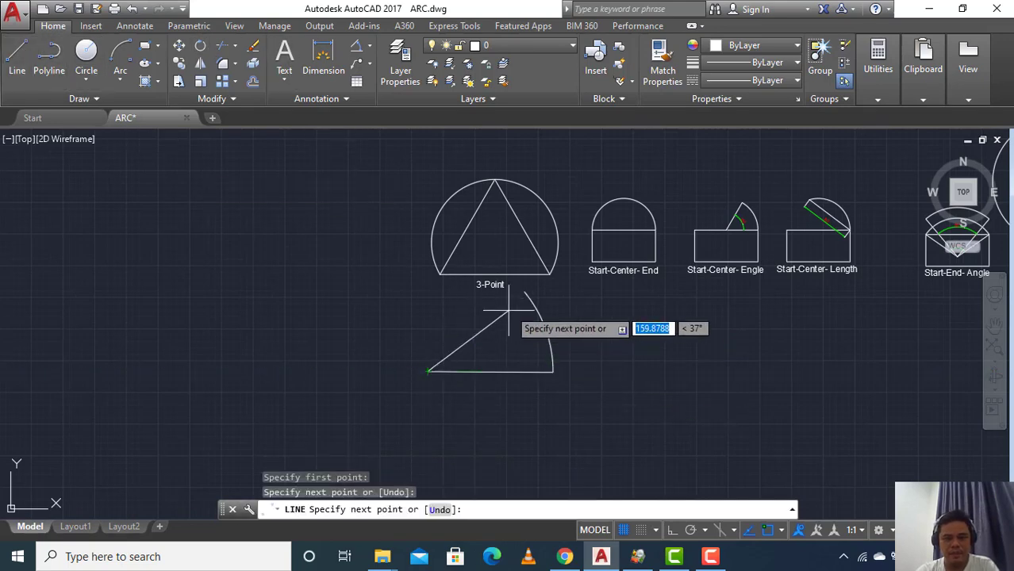
left_click(524, 292)
key("Escape")
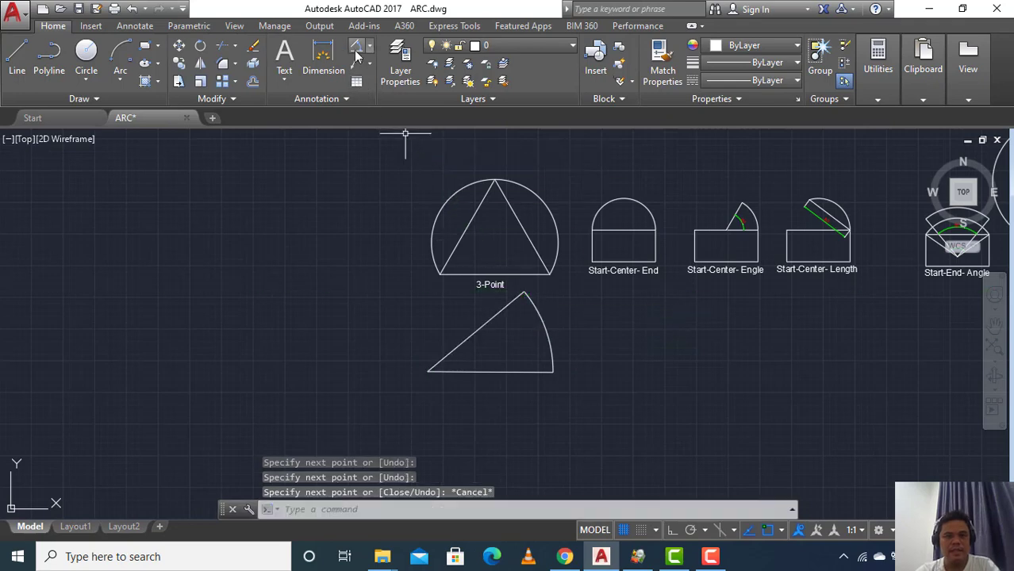
Add an angular dimension between the sloped line and the horizontal line, placed inside the arc sector
left_click(357, 49)
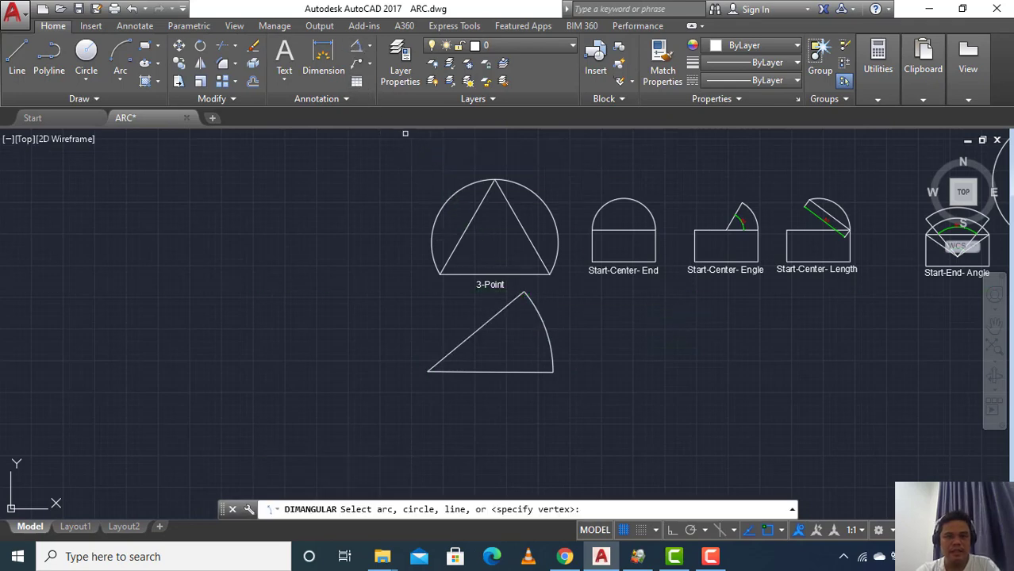
left_click(467, 338)
left_click(473, 373)
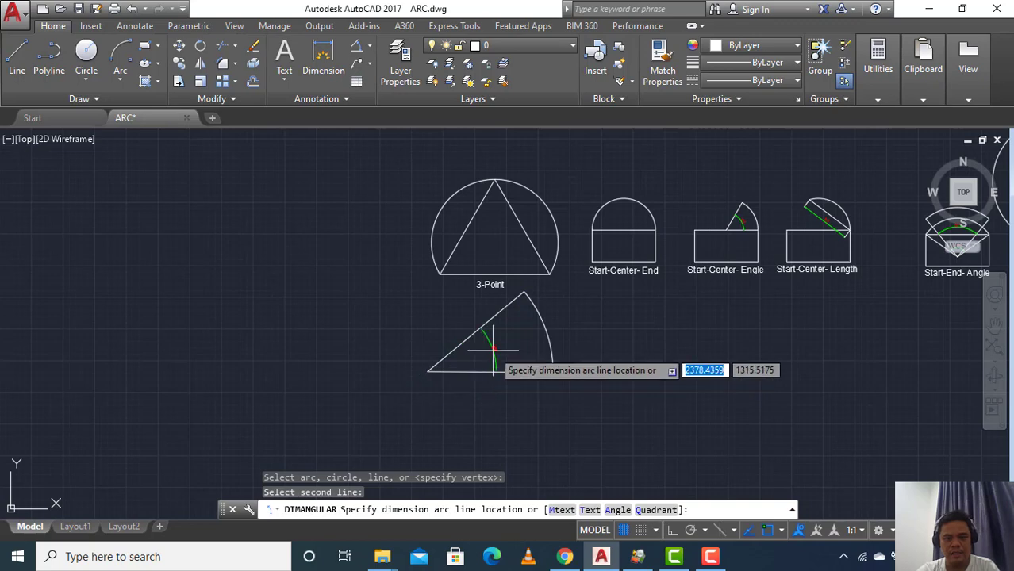
left_click(488, 345)
Erase the practice arc together with its two lines and angular dimension
scroll(493, 343, "up", 4)
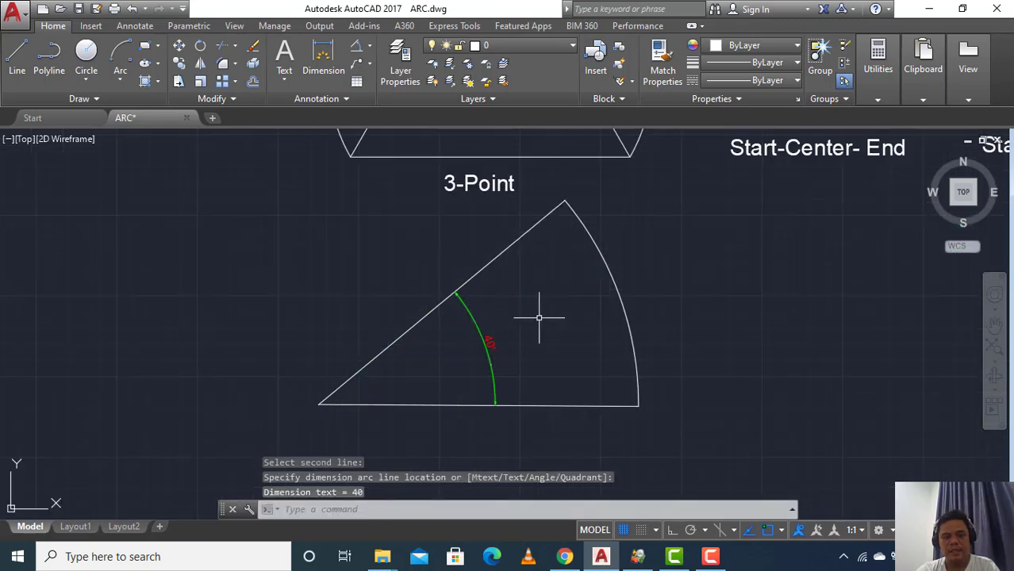
middle_click_drag(542, 319, 565, 352)
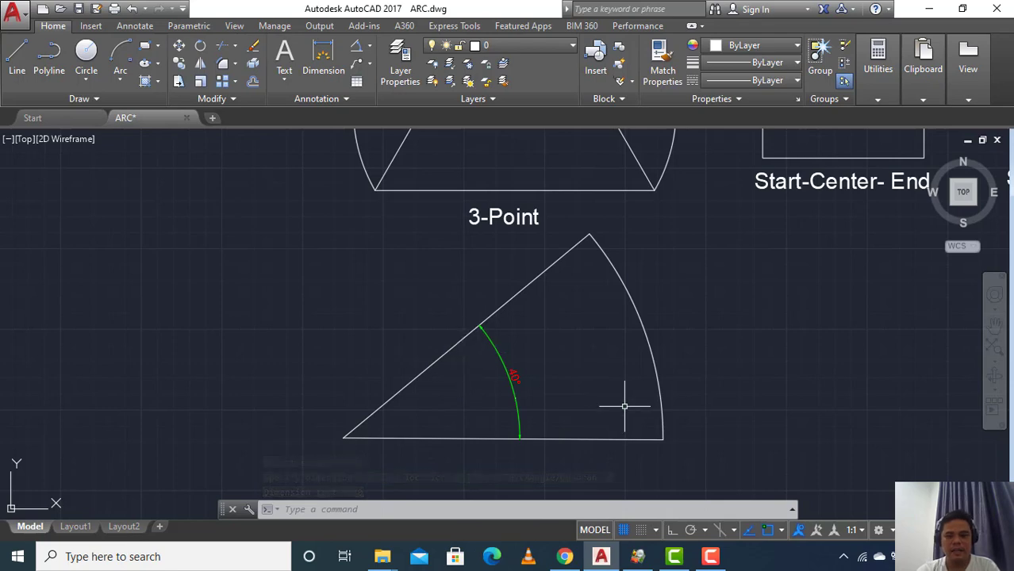
left_click(700, 450)
left_click(431, 350)
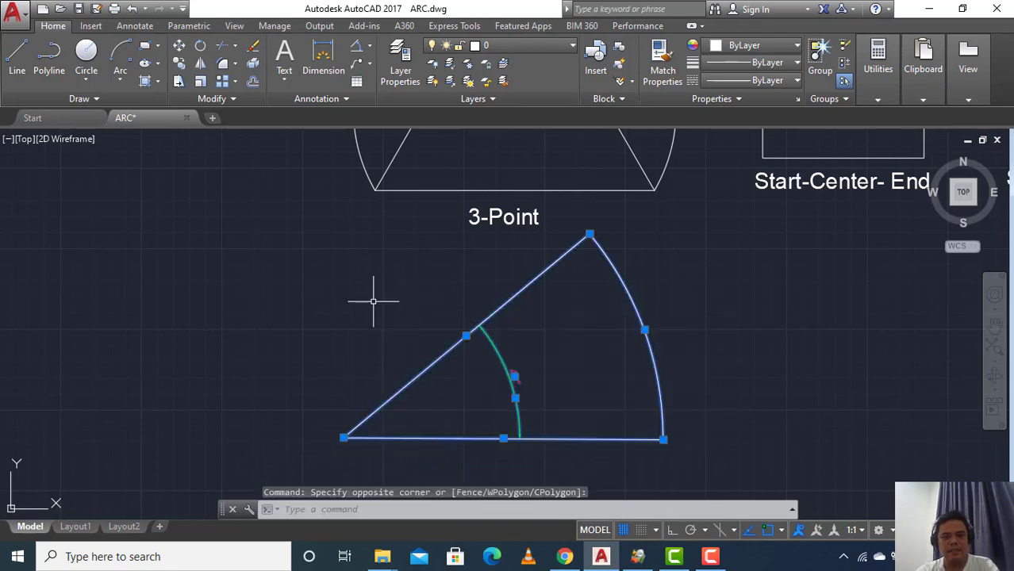
type("e")
key("Return")
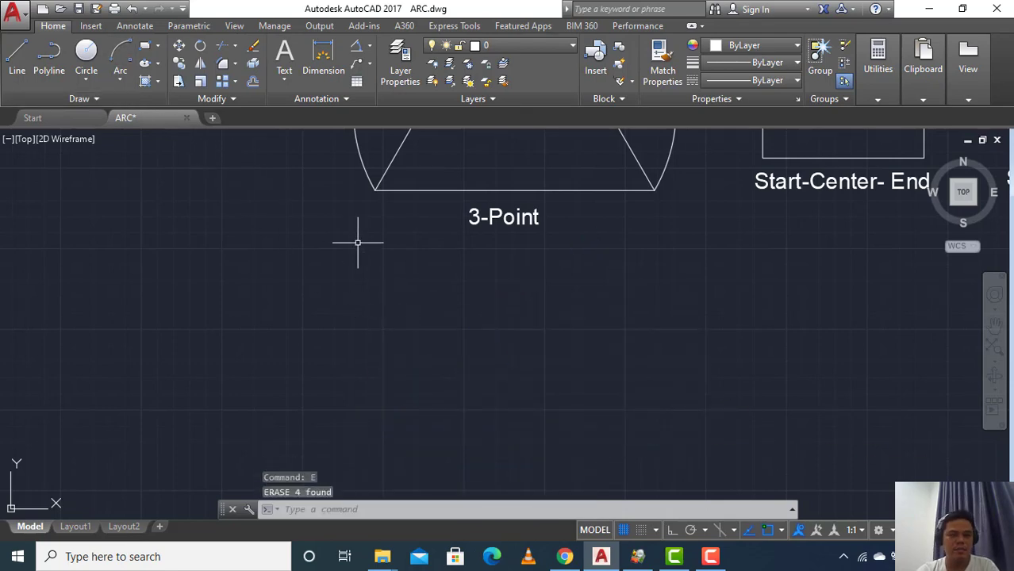
left_click(120, 83)
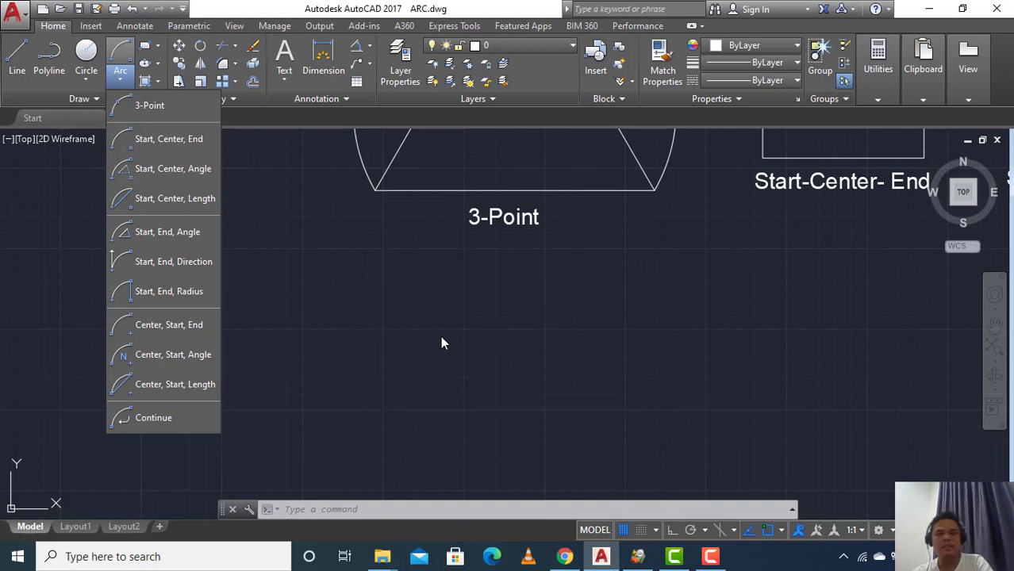
left_click(343, 317)
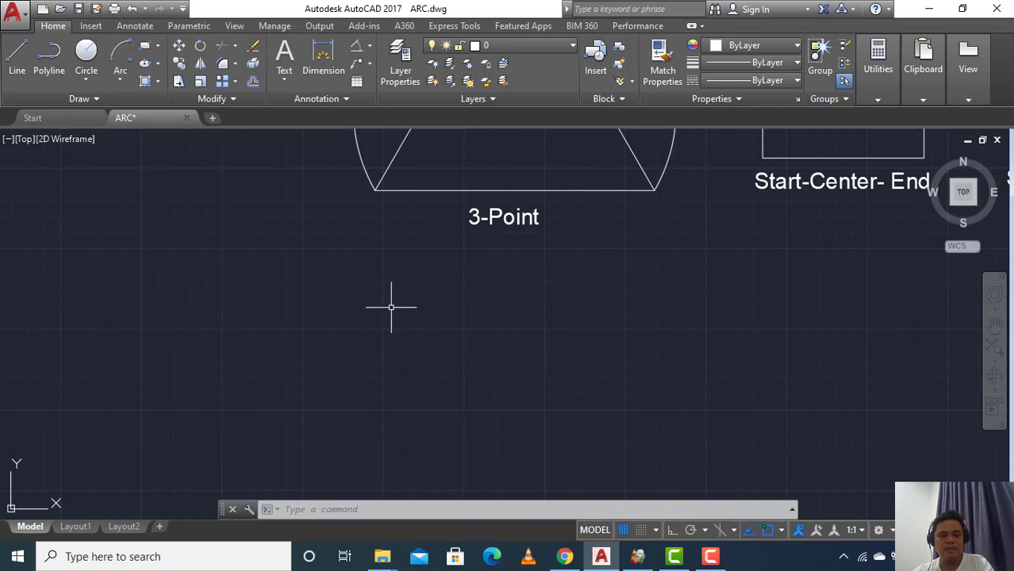
Copy the triangle of the 3-Point example once into the empty space straight below the original
mouse_move(409, 303)
middle_mouse_down()
mouse_move(332, 358)
mouse_move(357, 358)
mouse_move(377, 315)
middle_mouse_up()
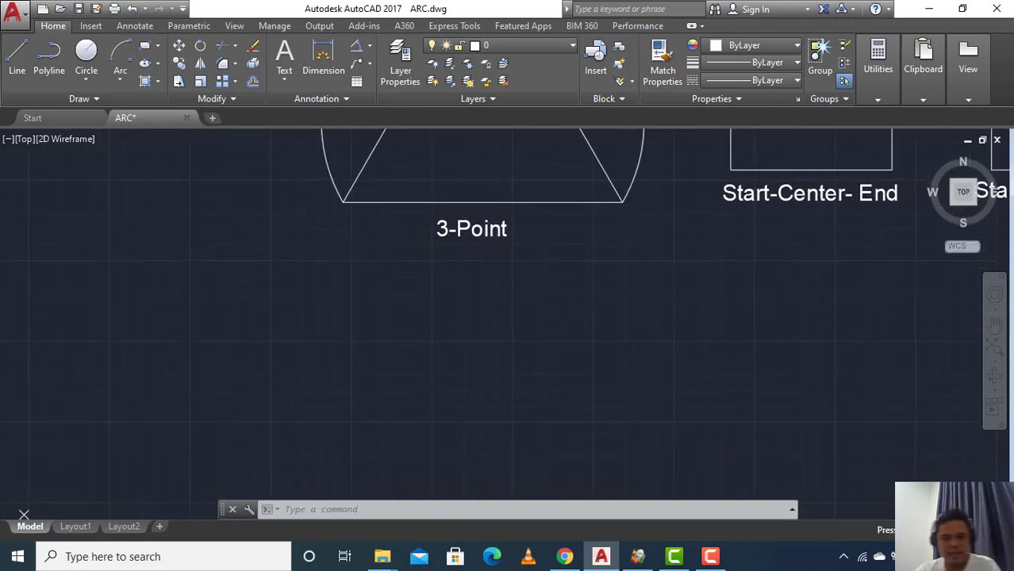
scroll(376, 316, "up", 2)
scroll(376, 317, "down", 4)
scroll(394, 339, "down", 2)
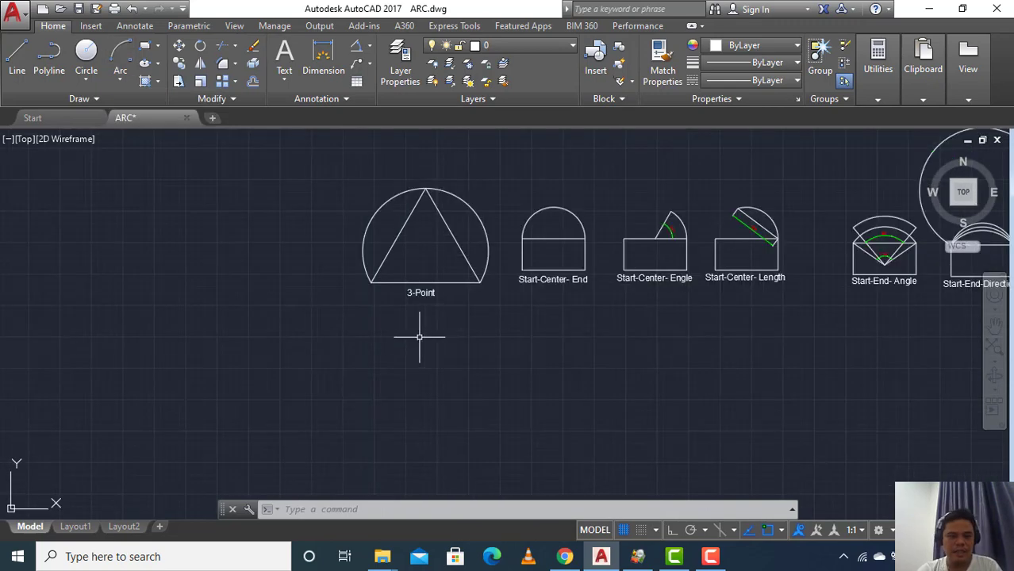
left_click(459, 301)
left_click(445, 275)
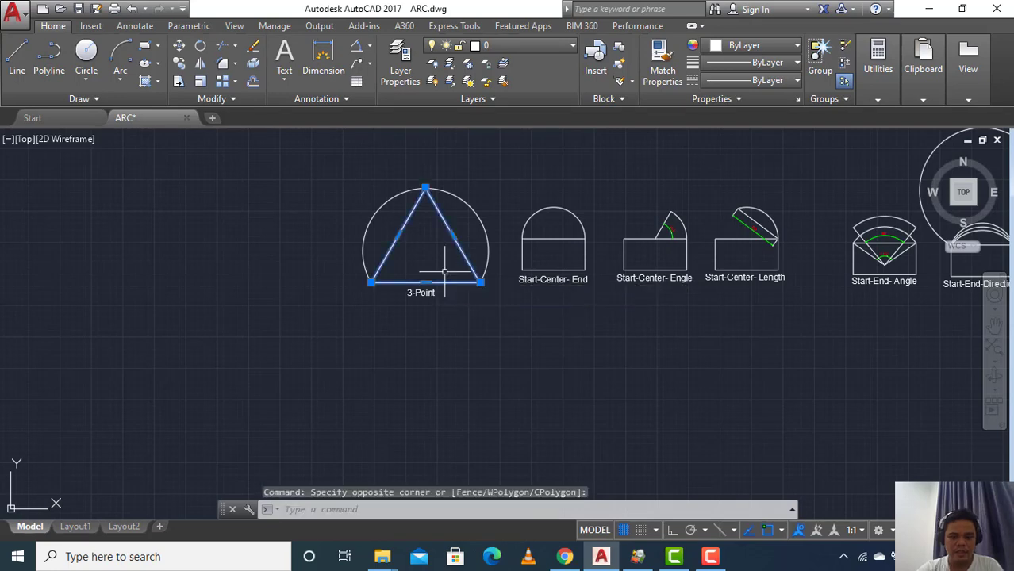
type("co")
key("Return")
left_click(426, 265)
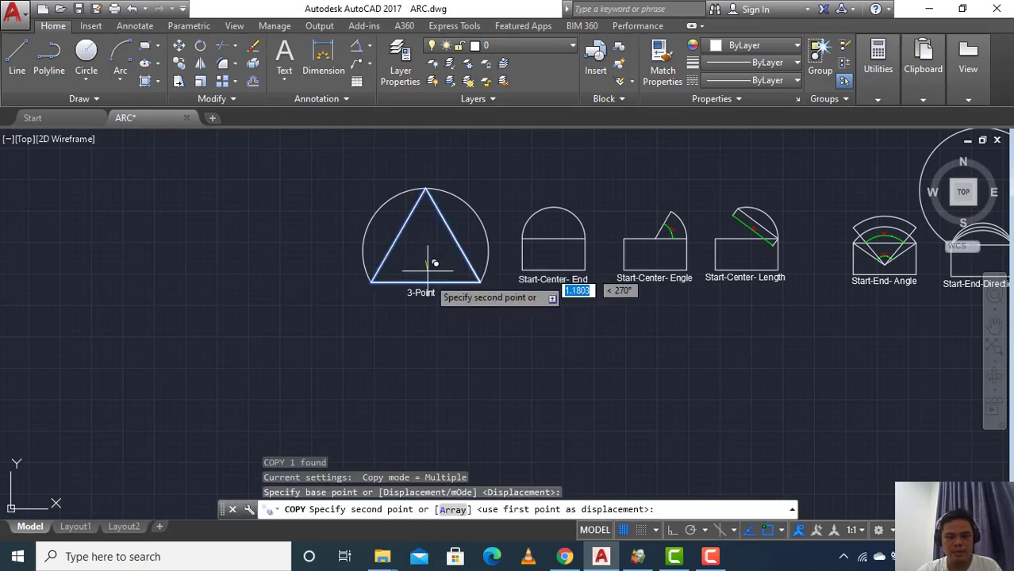
left_click(429, 420)
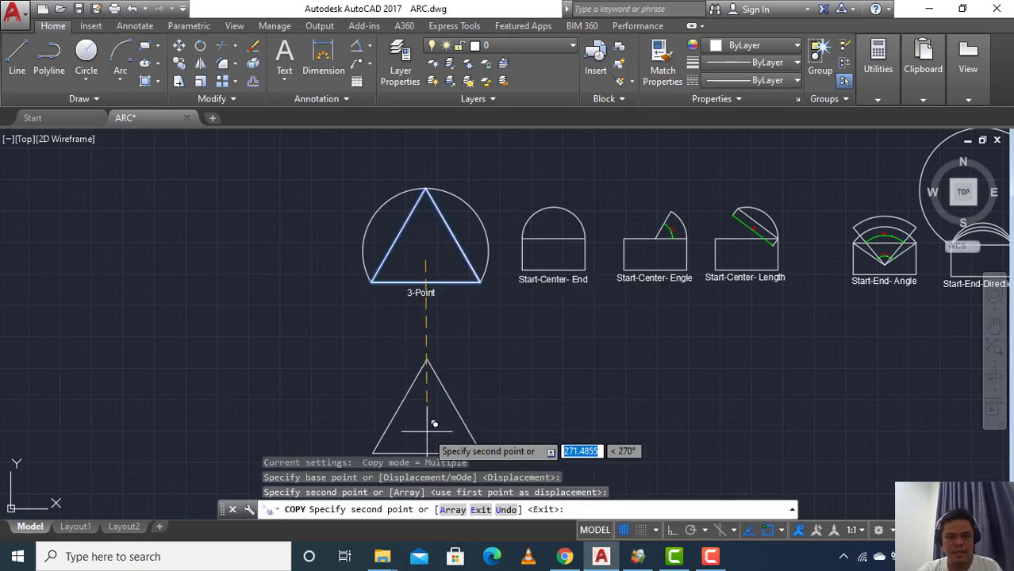
scroll(428, 419, "up", 3)
scroll(439, 367, "down", 3)
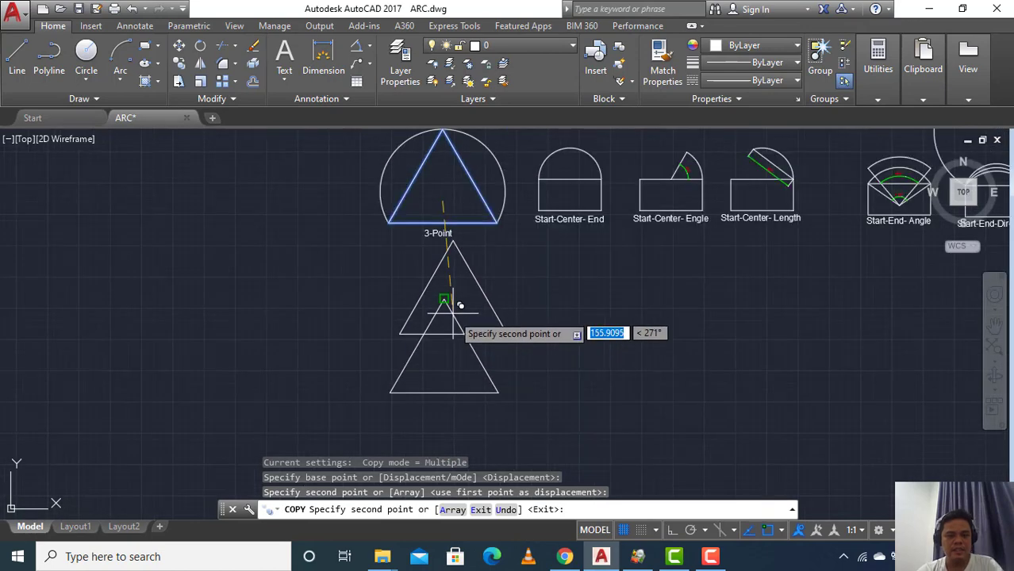
key("Escape")
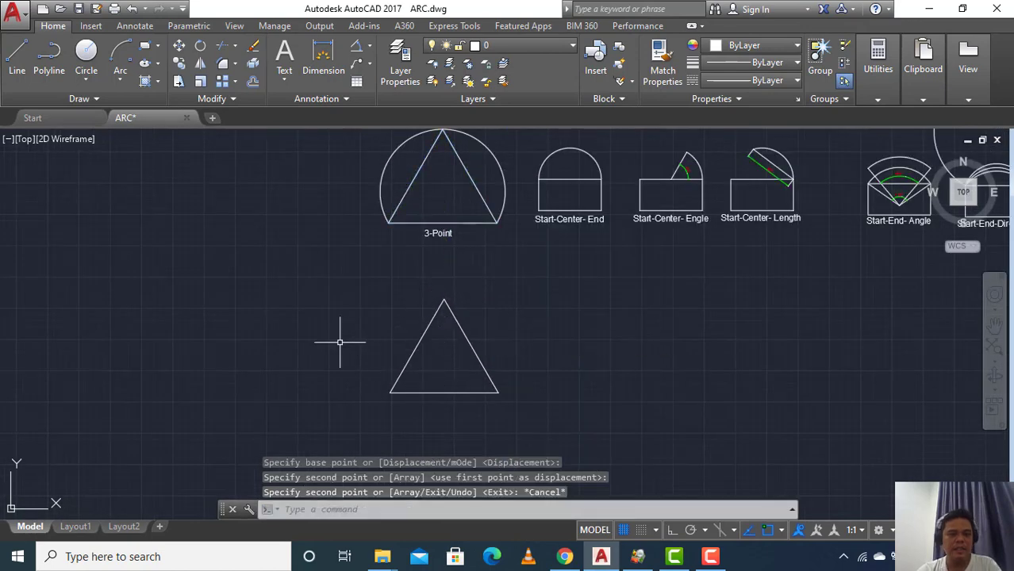
Draw a 3-Point arc through the copied triangle's lower-right corner, apex and lower-left corner
left_click(121, 77)
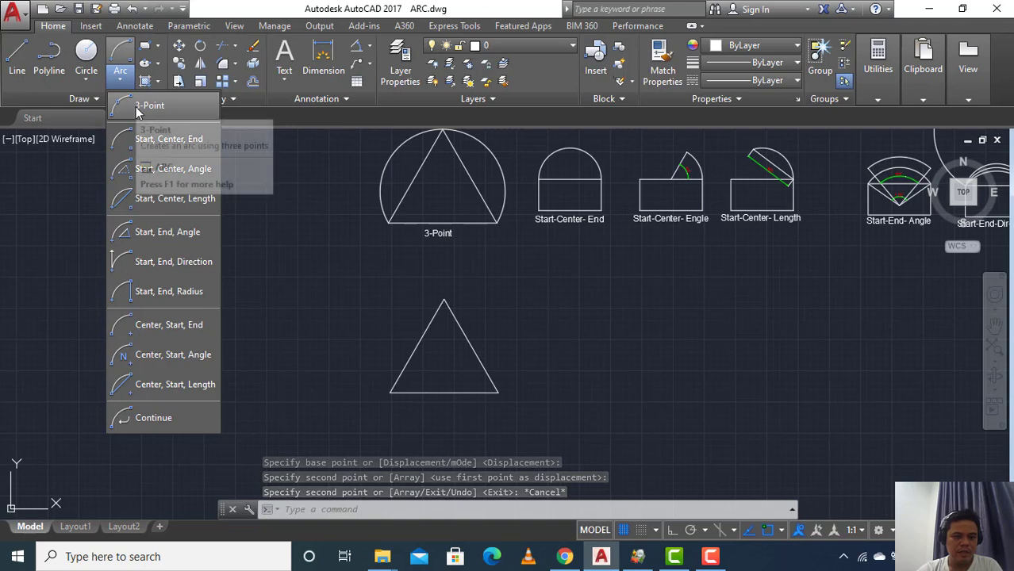
left_click(132, 107)
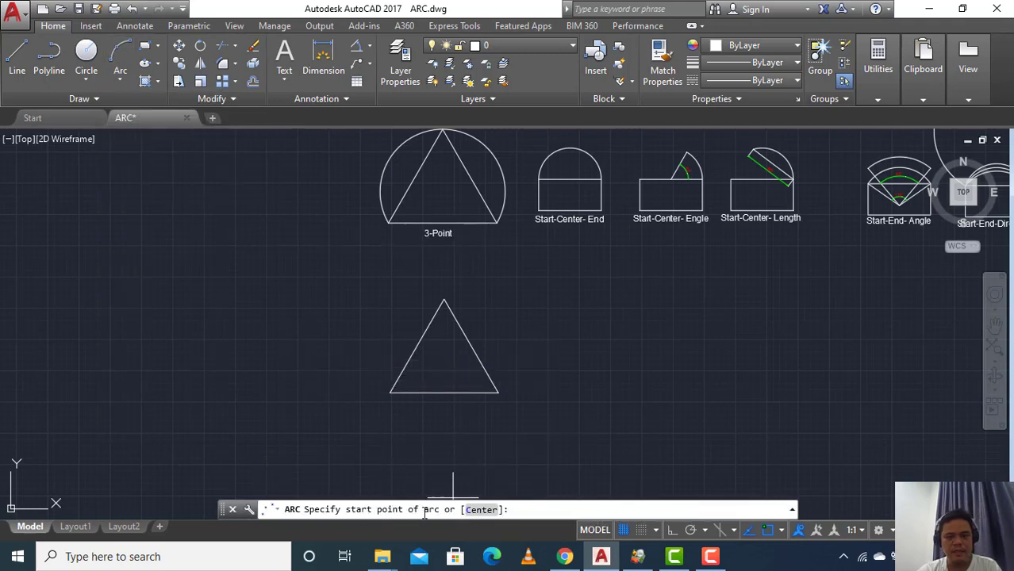
left_click(496, 393)
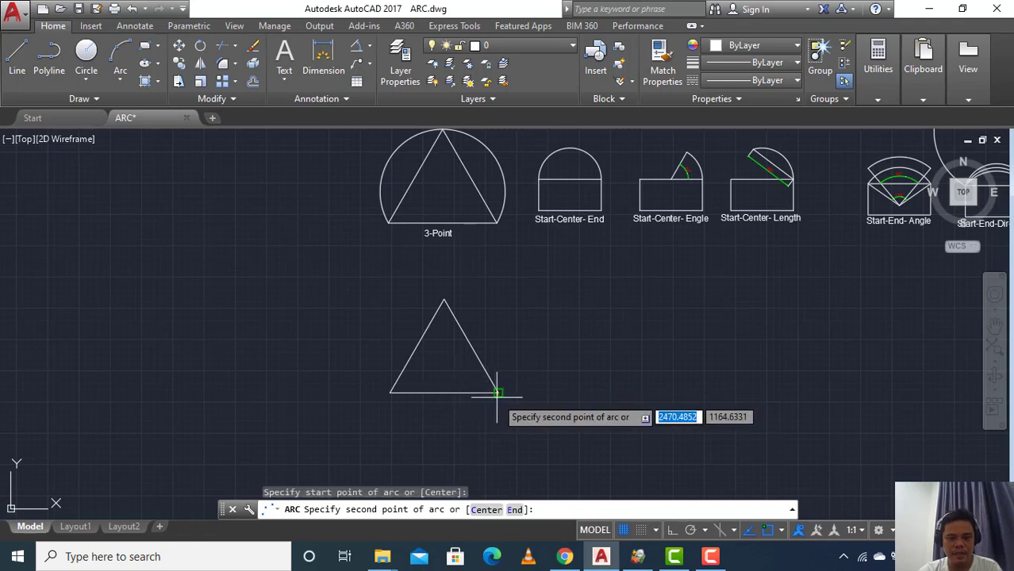
left_click(444, 302)
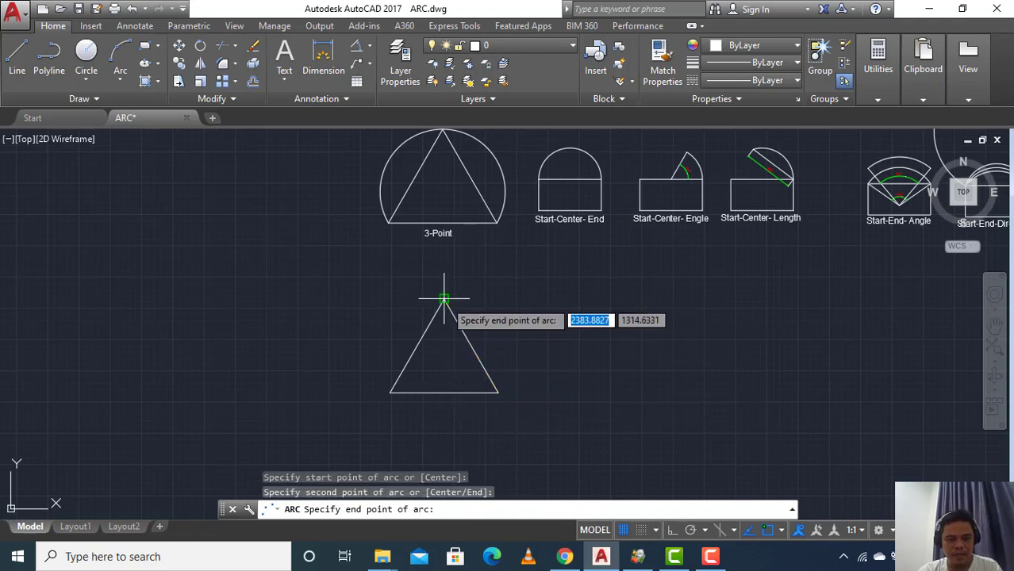
left_click(390, 392)
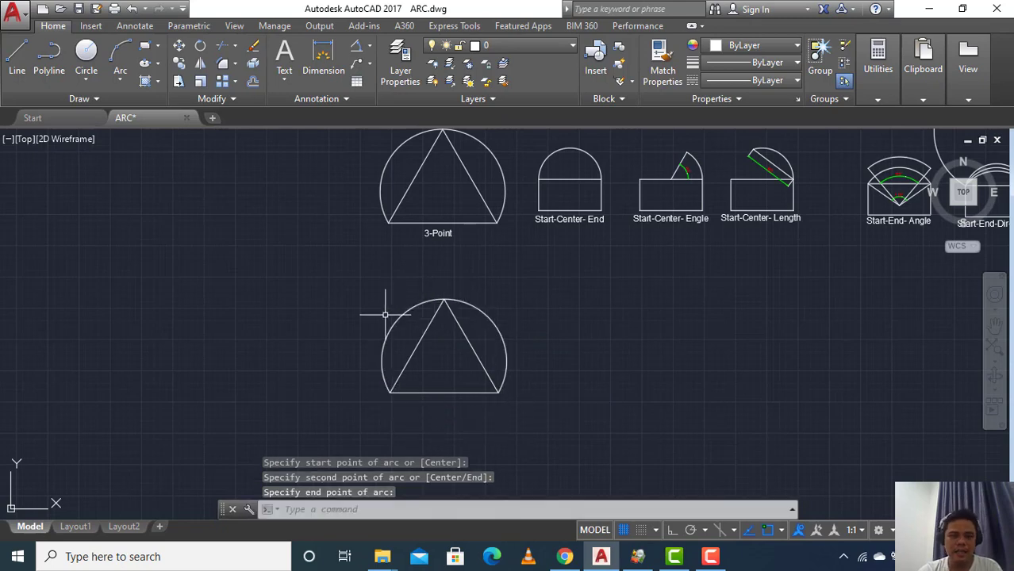
Erase the arc around the copied triangle, keeping the triangle itself
left_click(119, 77)
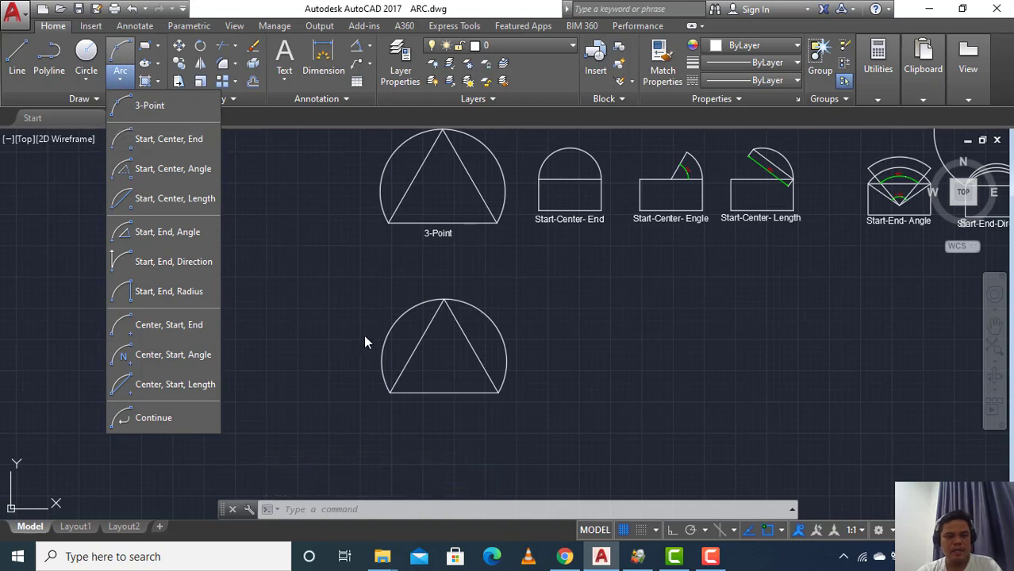
left_click(402, 325)
left_click(367, 302)
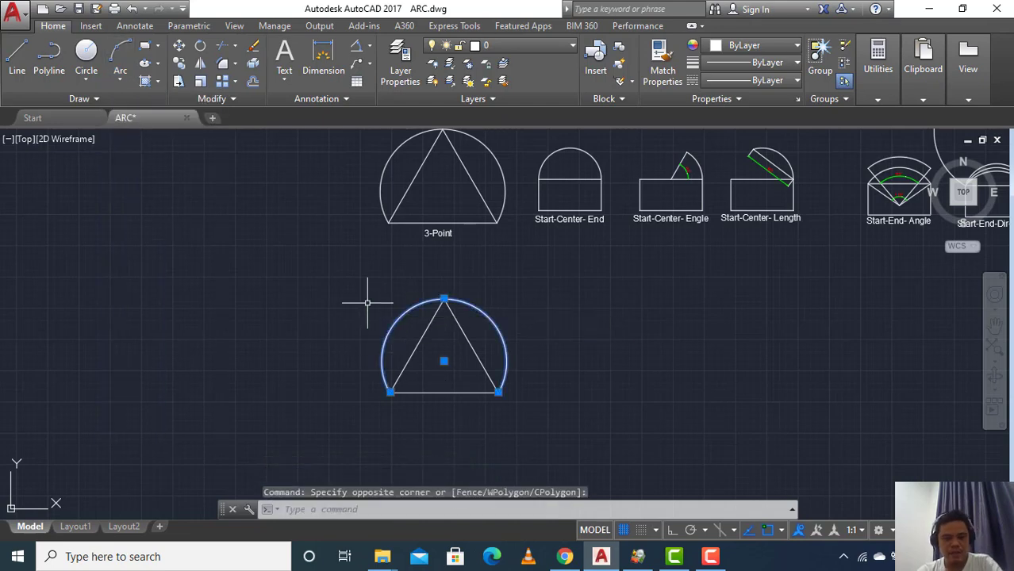
type("E")
key("Return")
Draw the 3-Point arc around the copied triangle again, from its lower-right corner through the apex to the lower-left corner
left_click(122, 79)
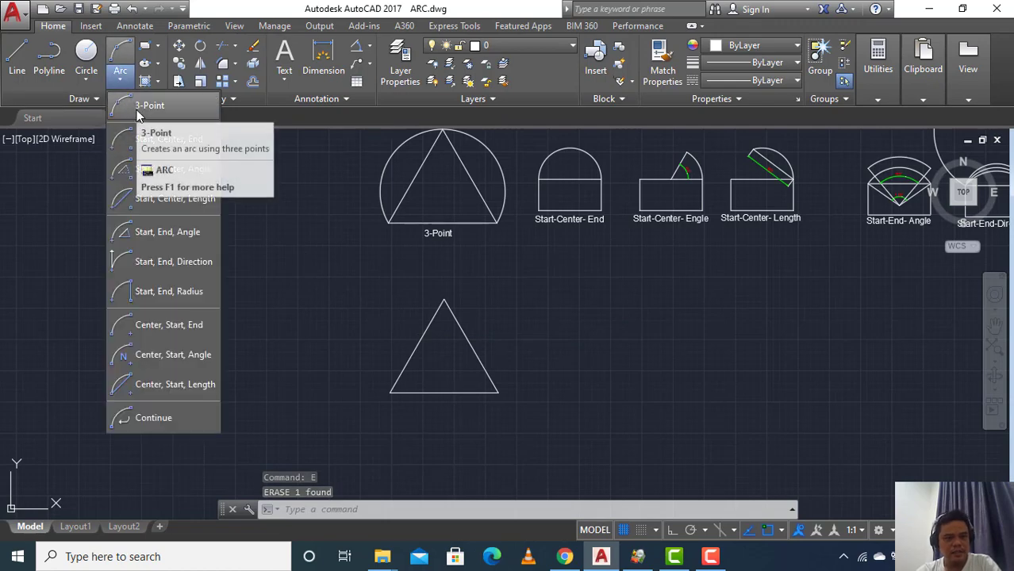
left_click(139, 110)
left_click(499, 392)
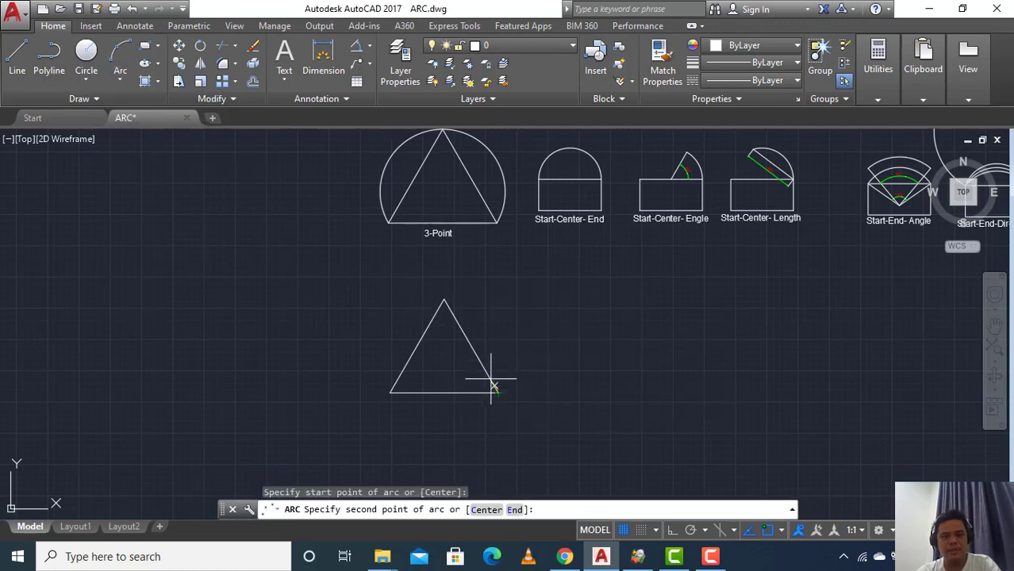
left_click(443, 300)
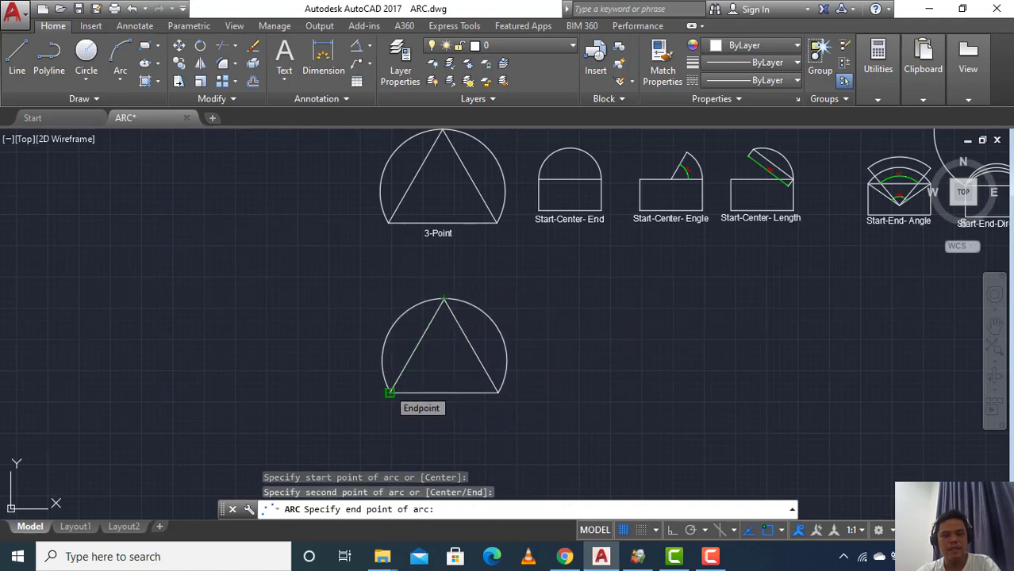
left_click(390, 392)
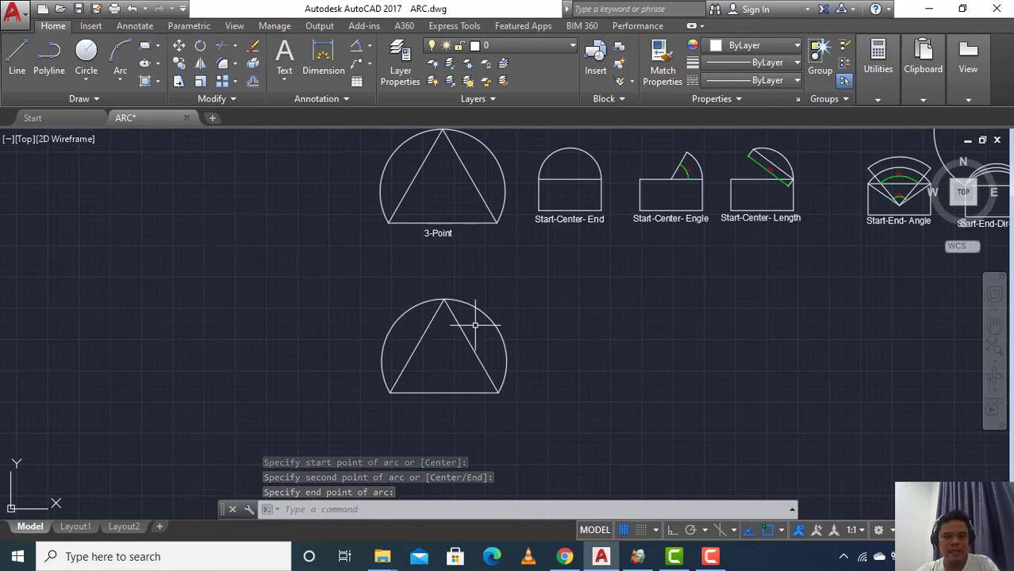
Copy the rectangle of the Start-Center-End example once into the empty space straight below it
mouse_move(475, 324)
middle_mouse_down()
mouse_move(422, 324)
mouse_move(428, 335)
middle_mouse_up()
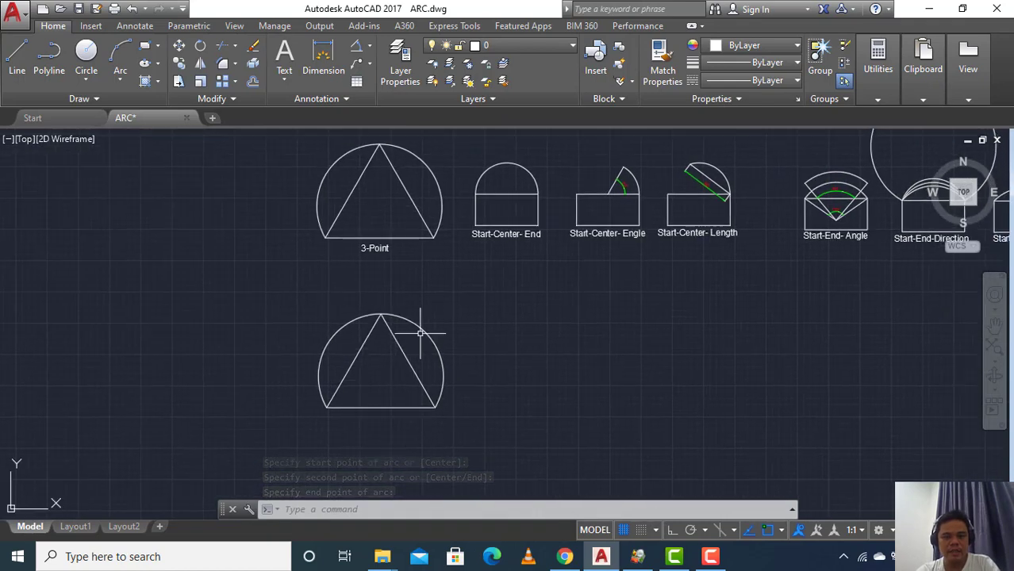
left_click(483, 214)
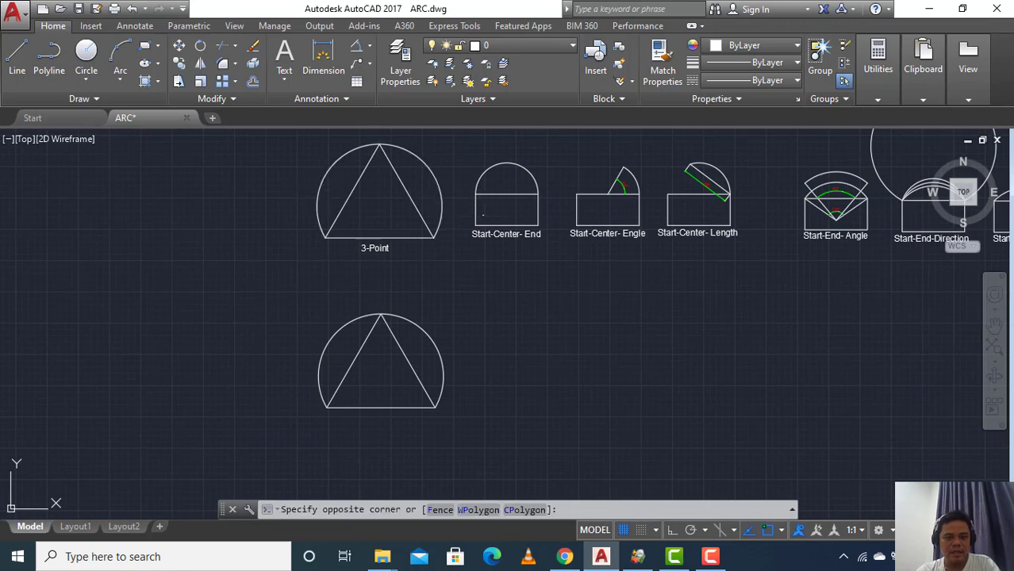
left_click(468, 213)
key("Return")
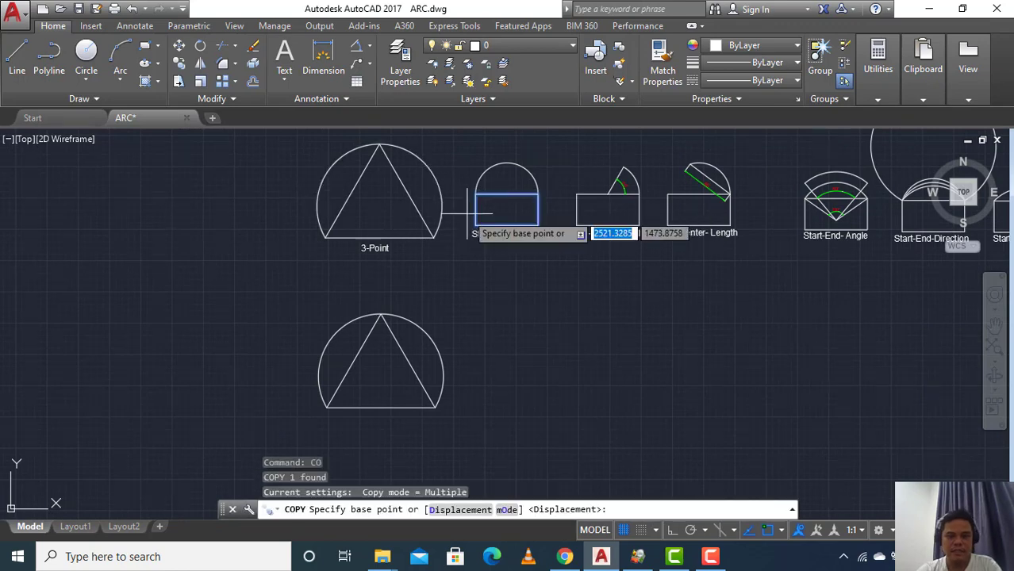
left_click(506, 268)
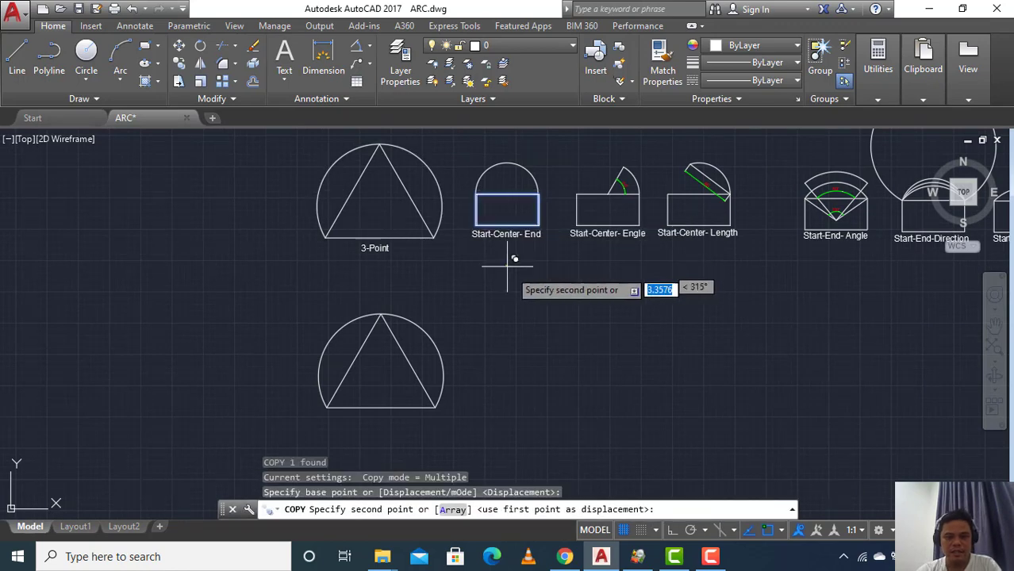
left_click(508, 416)
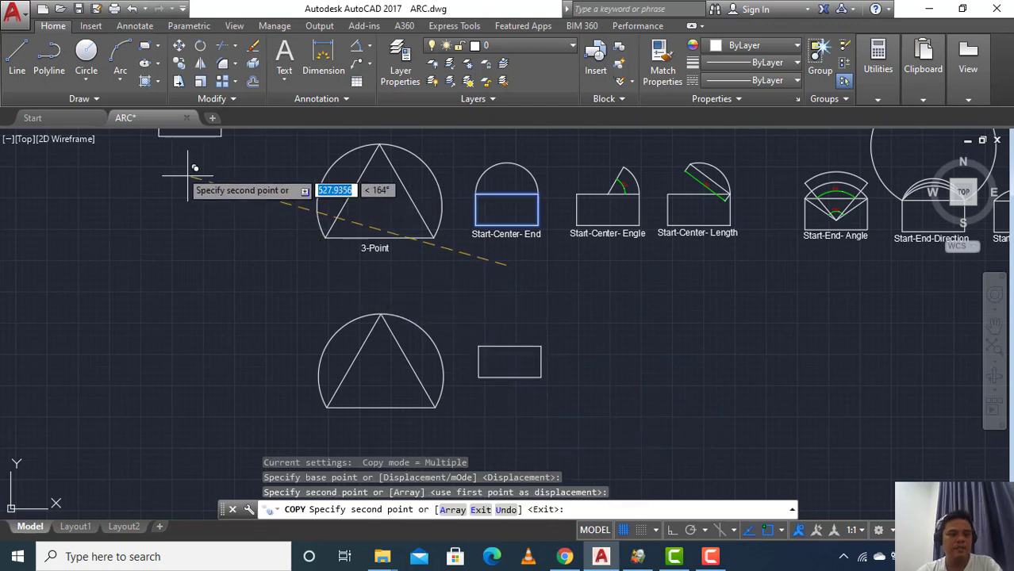
key("Escape")
Draw a Start, Center, End arc over the copied rectangle, from its upper-right corner around the top edge's midpoint to the upper-left corner
left_click(119, 79)
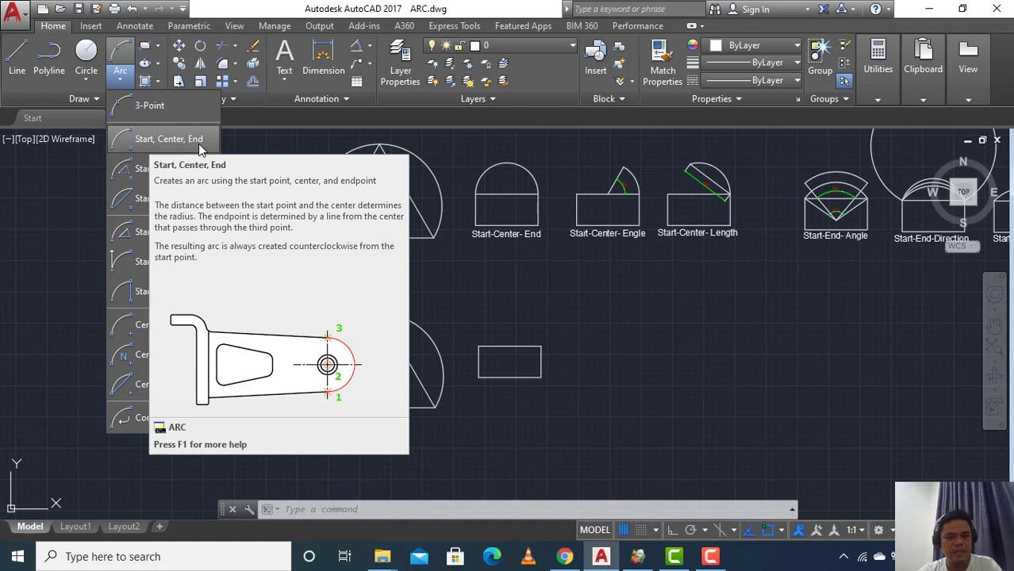
left_click(119, 73)
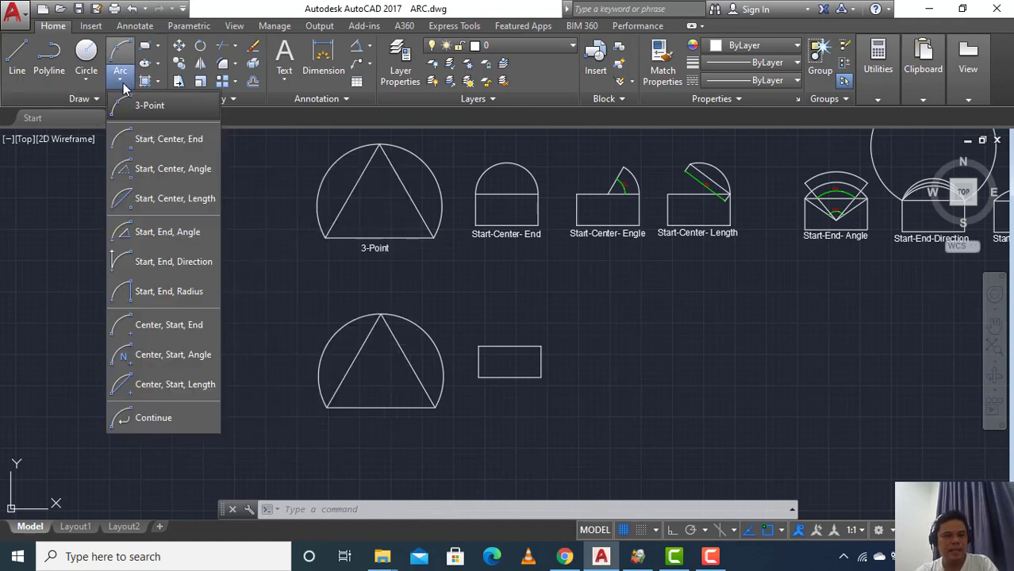
left_click(143, 140)
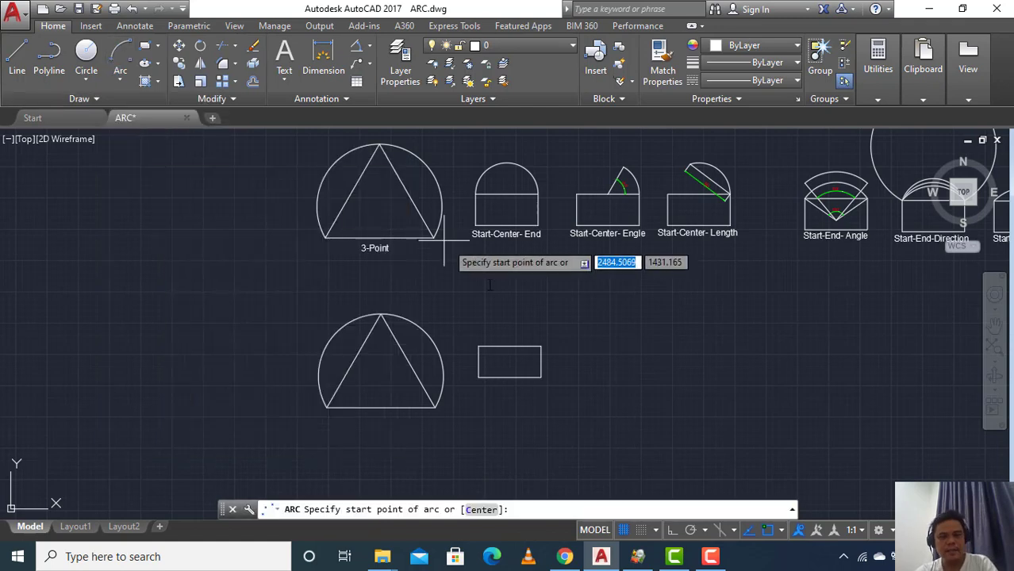
left_click(531, 347)
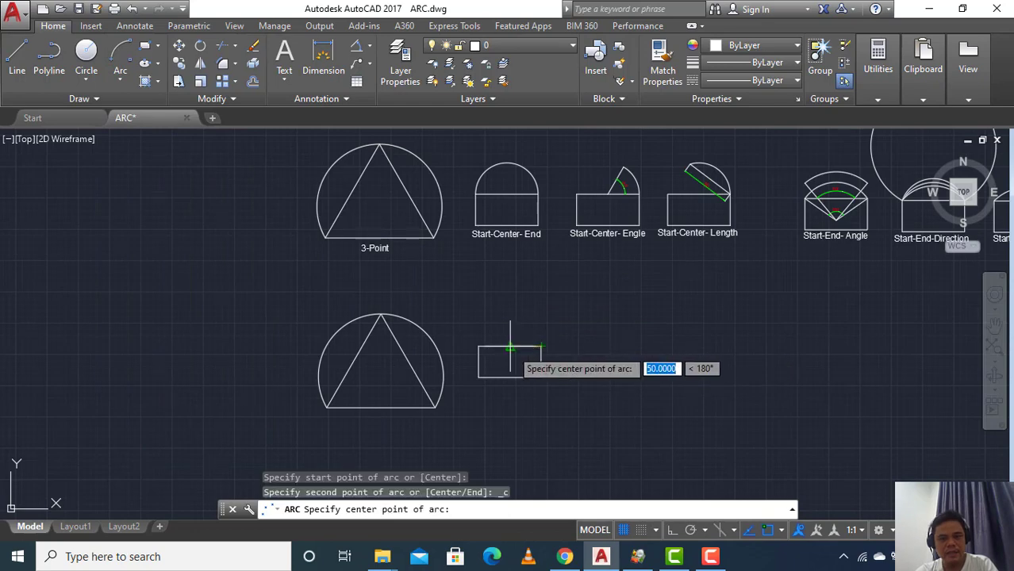
left_click(510, 347)
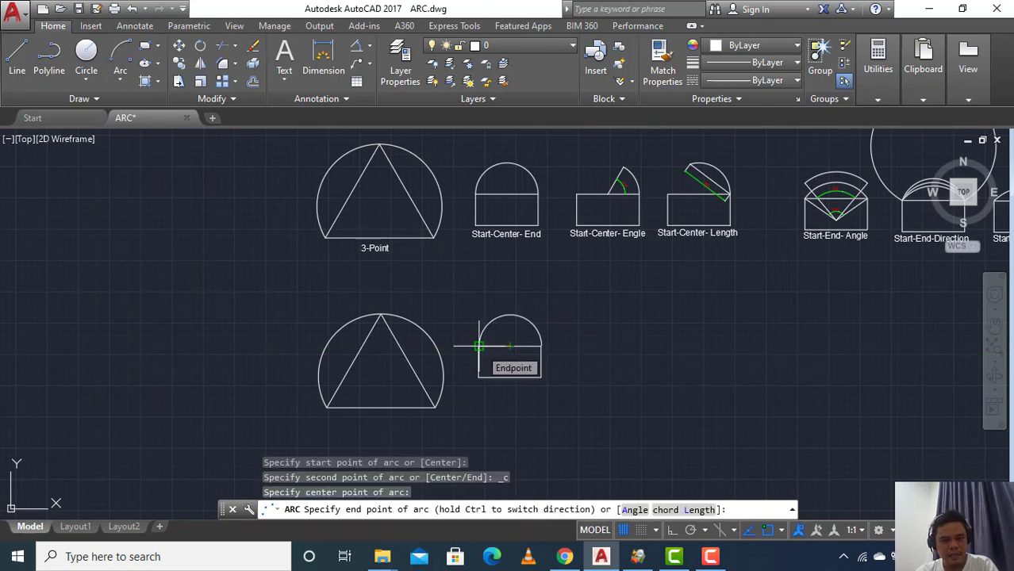
left_click(479, 347)
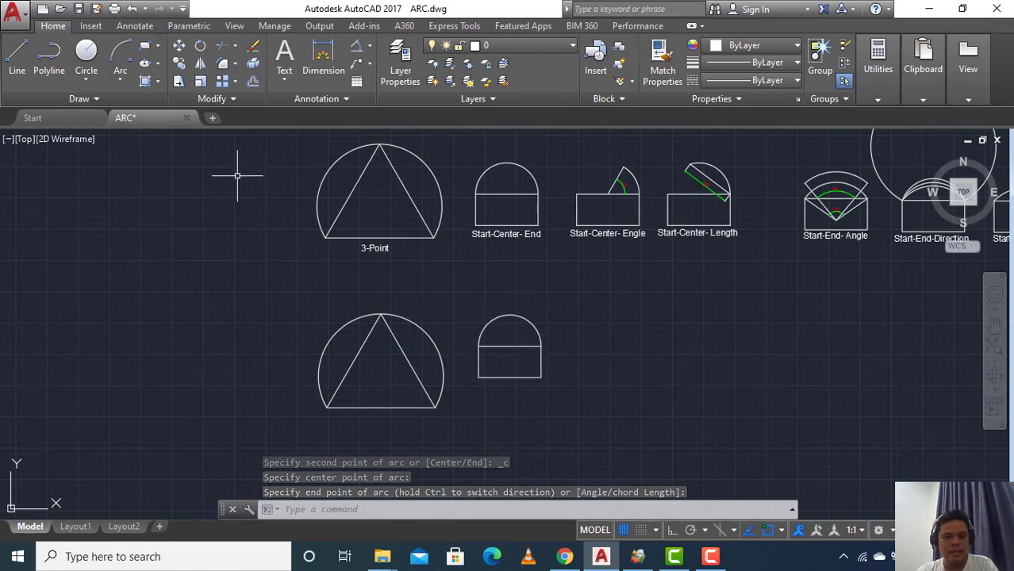
Draw a Start, Center, End arc on the rectangle's right edge, from its lower-right corner around the edge's midpoint to the upper-right corner
left_click(119, 77)
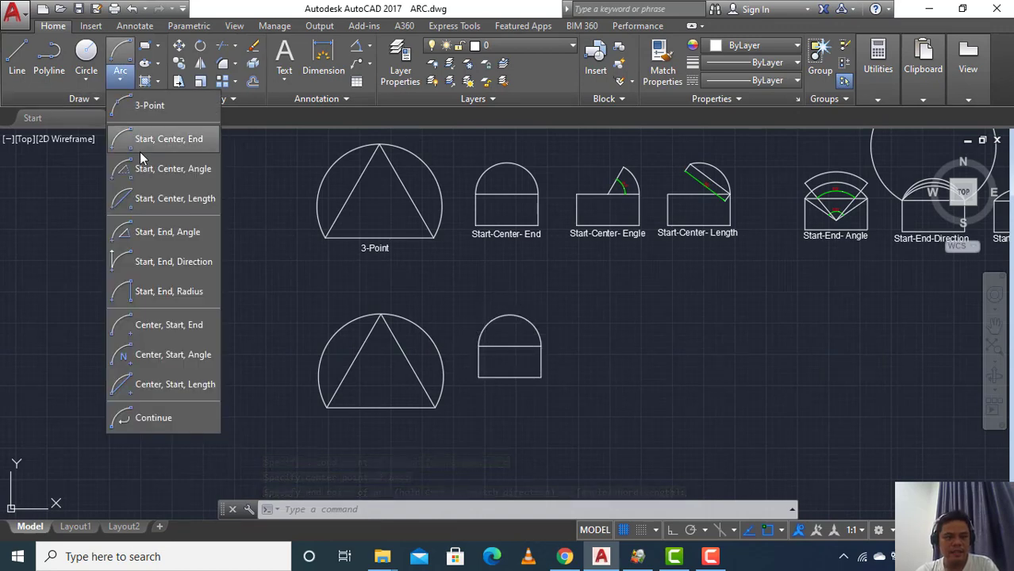
left_click(144, 149)
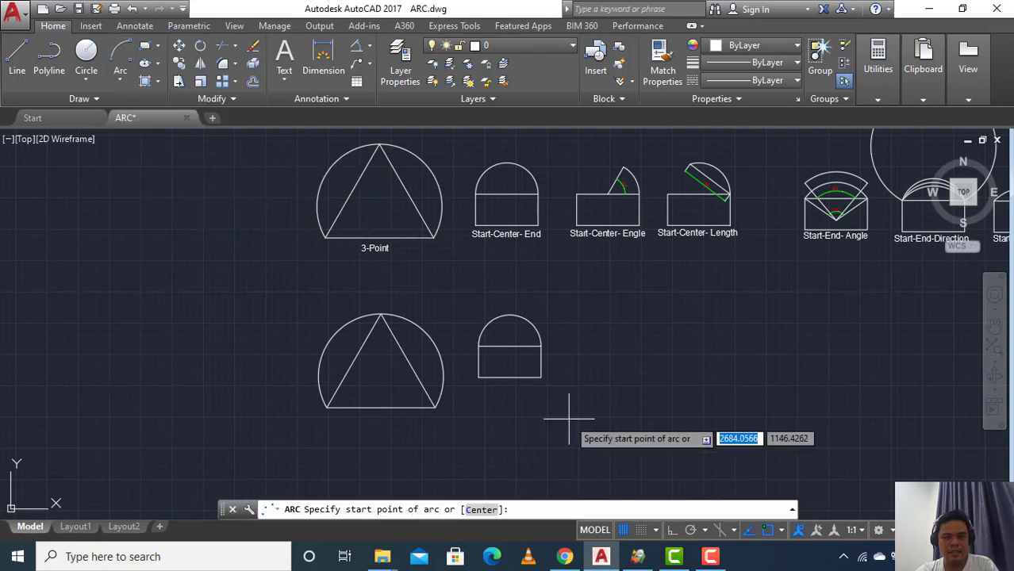
left_click(541, 378)
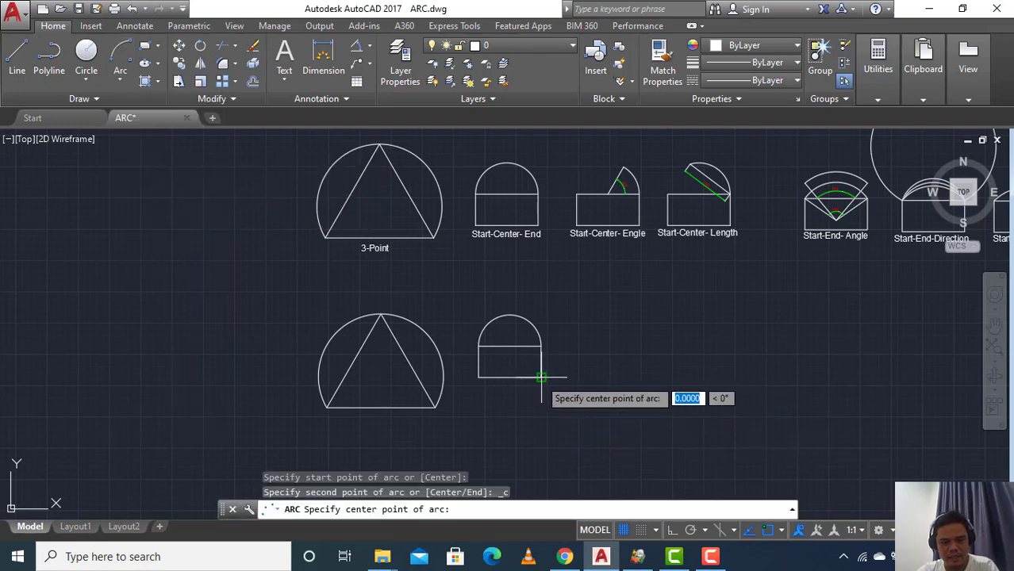
left_click(540, 363)
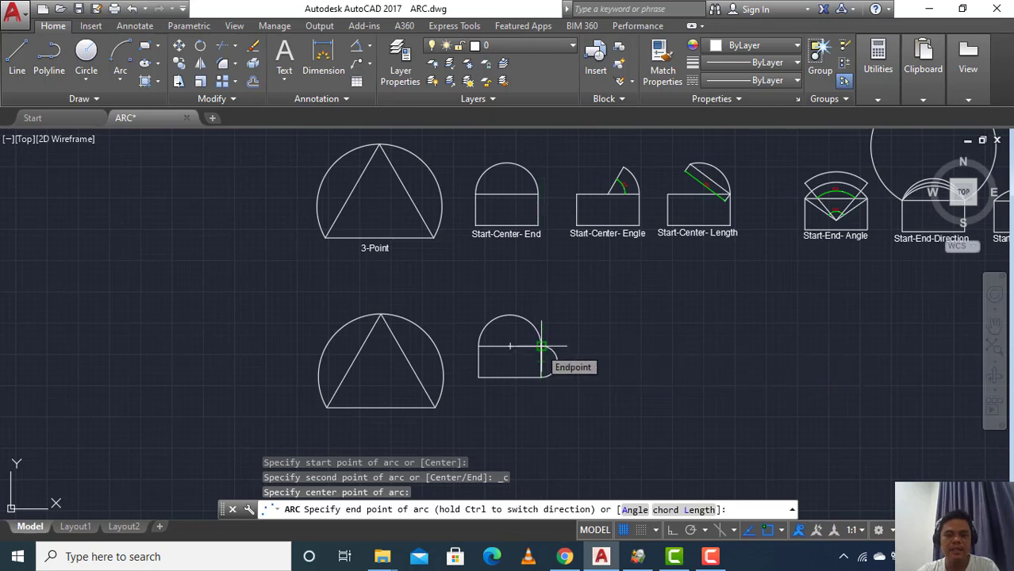
left_click(540, 347)
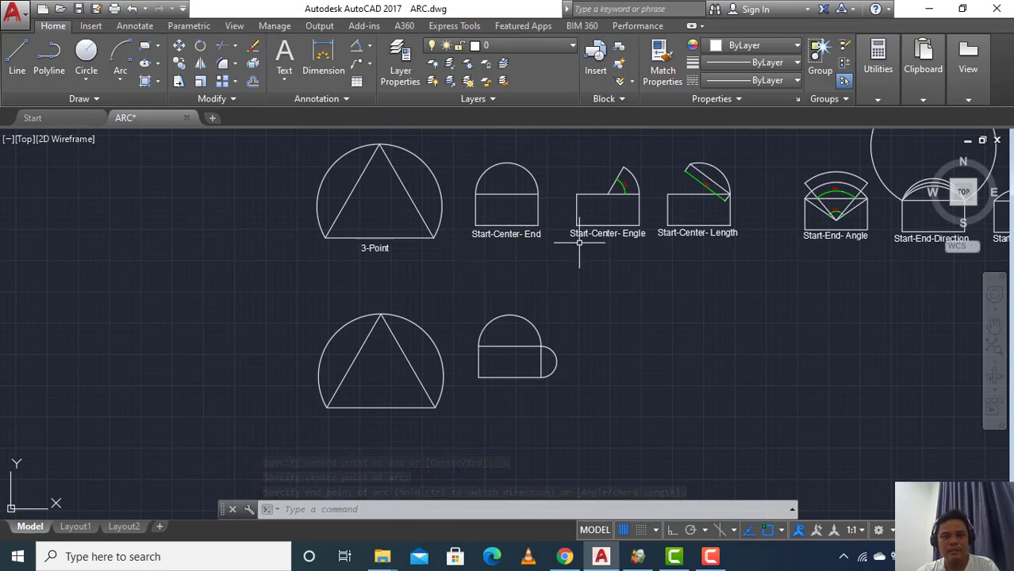
Copy the rectangle of the Start-Center-Engle example once into the empty space straight below it
left_click(577, 210)
left_click(568, 208)
type("c")
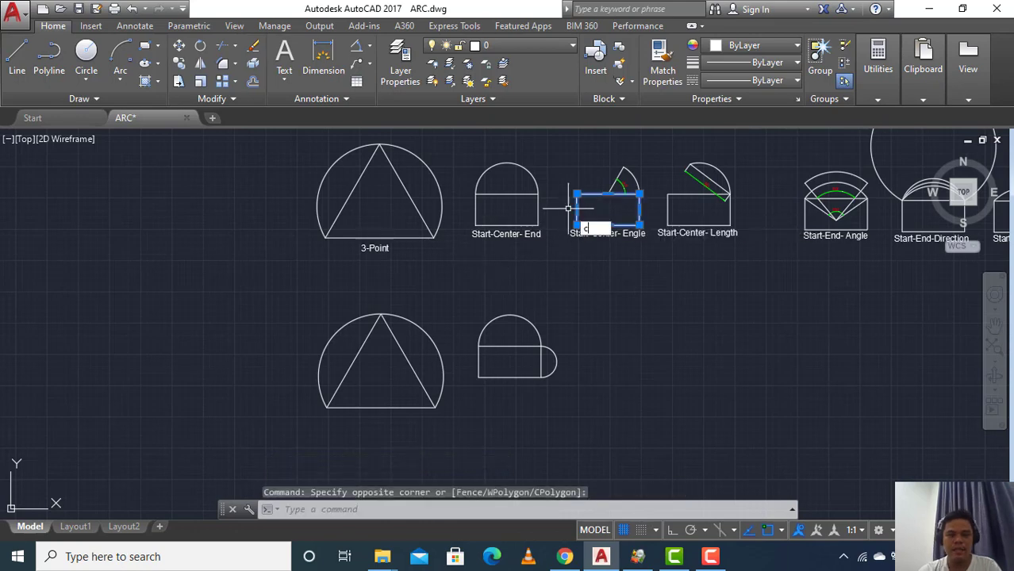
type("o")
key("Return")
left_click(626, 262)
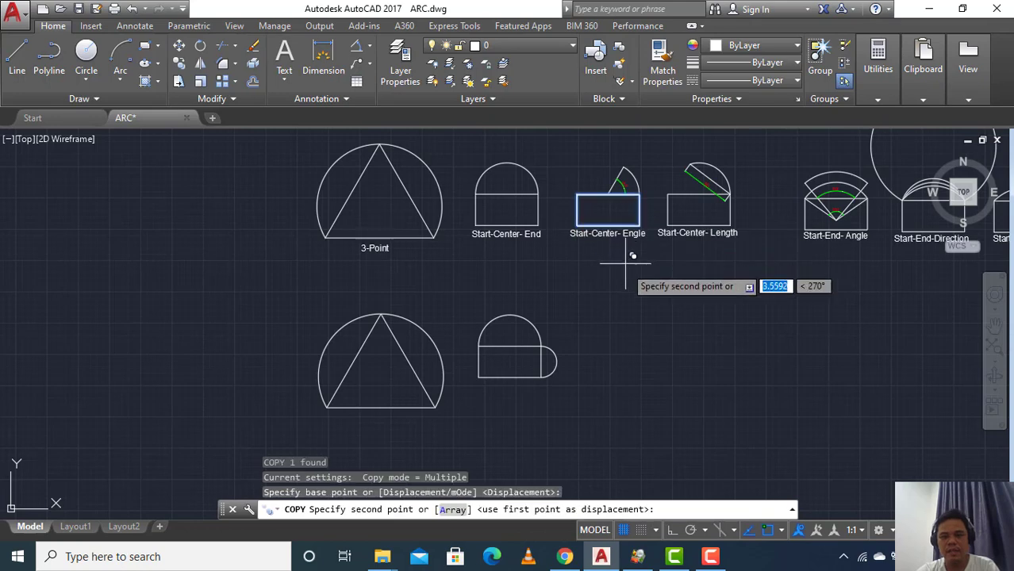
left_click(626, 403)
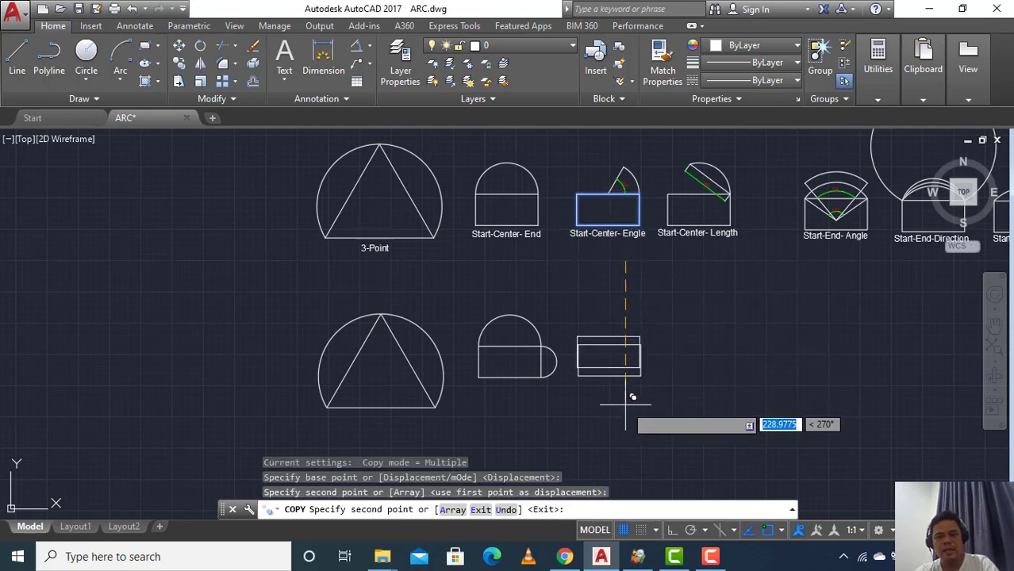
key("Escape")
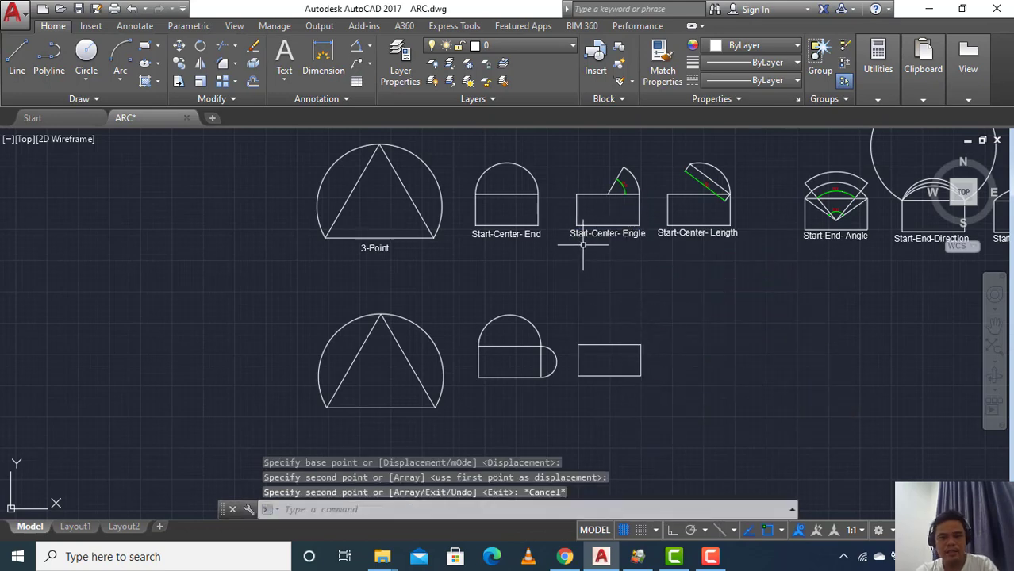
Draw a Start, Center, Angle arc from the new rectangle's upper-right corner, centred on the top edge's midpoint, with a 50° included angle
scroll(625, 181, "up", 4)
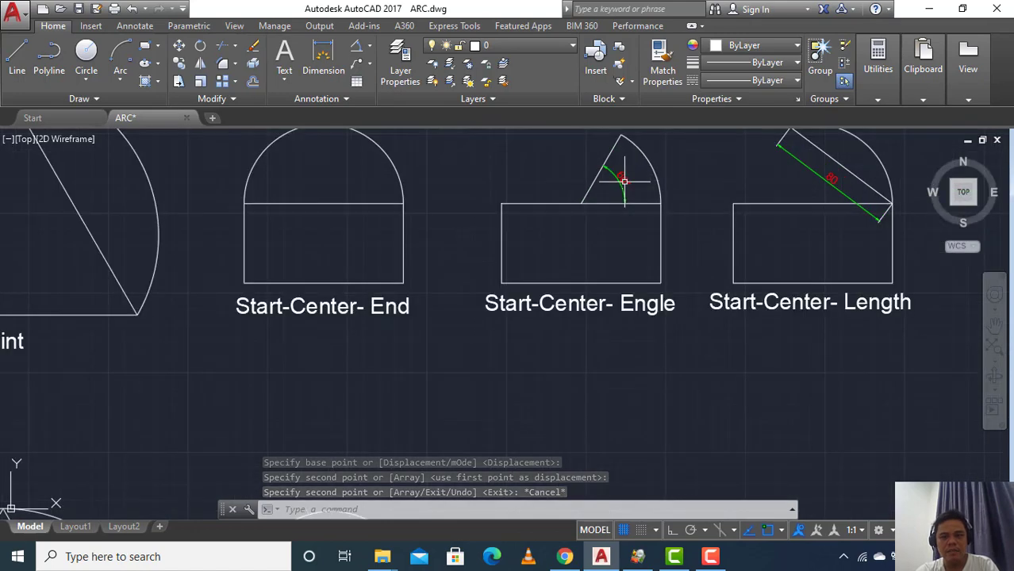
scroll(624, 179, "down", 2)
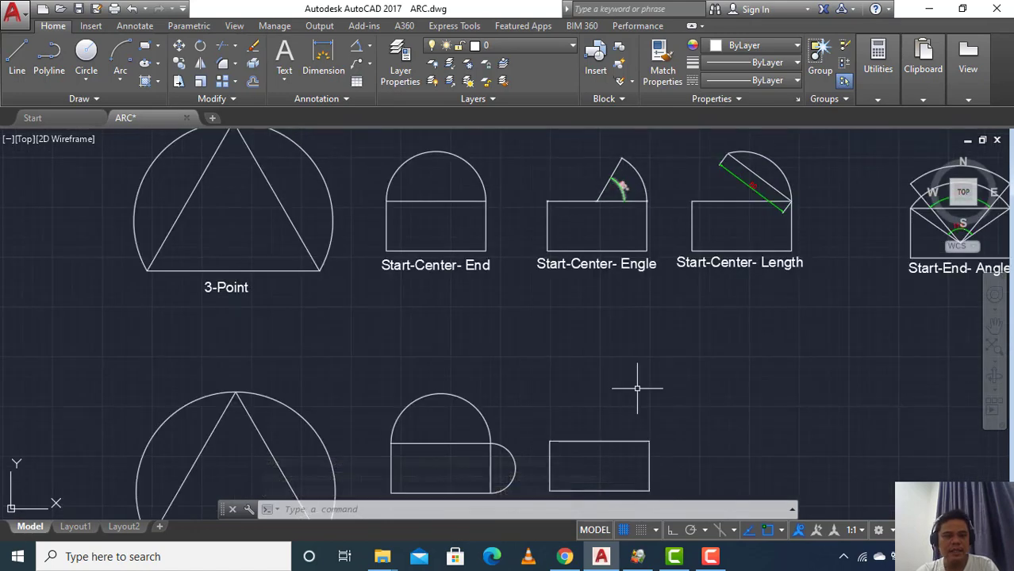
left_click(120, 78)
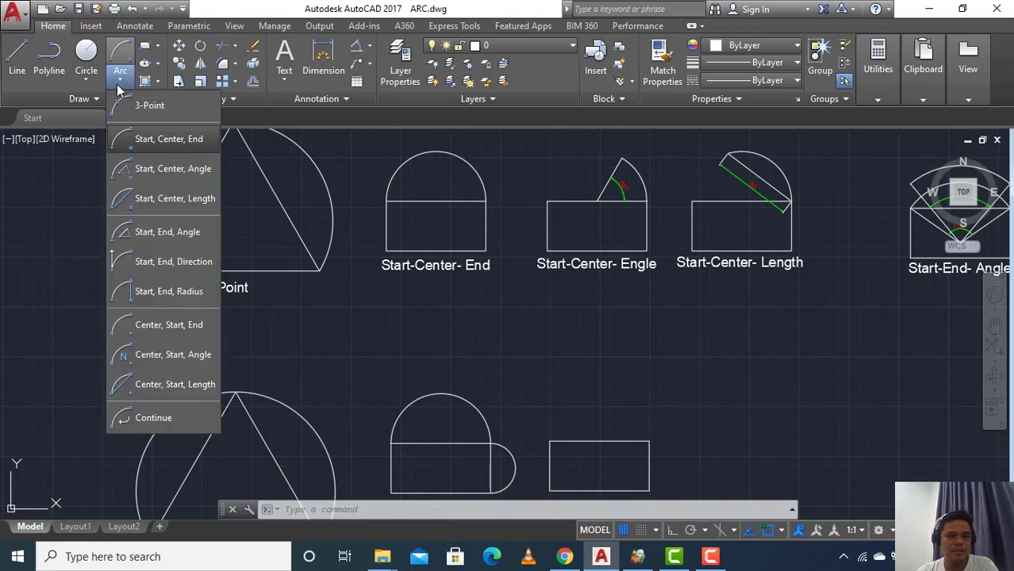
left_click(137, 174)
left_click(650, 442)
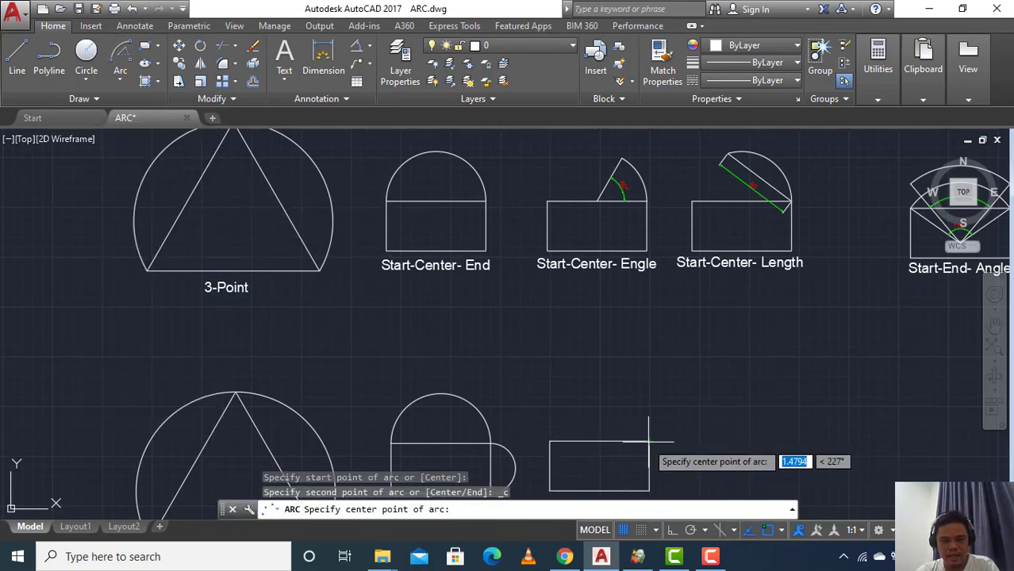
left_click(599, 442)
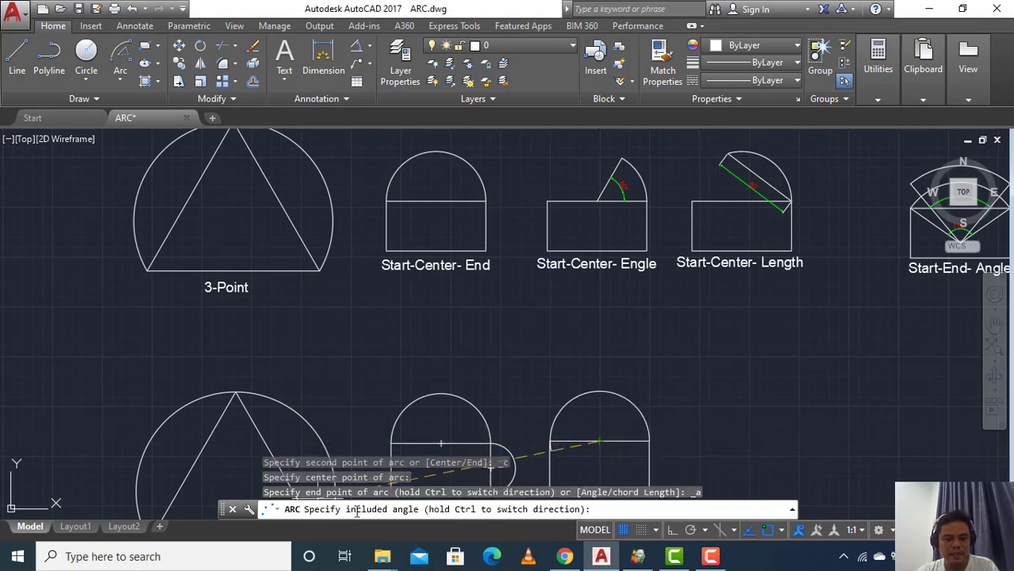
left_click(642, 389)
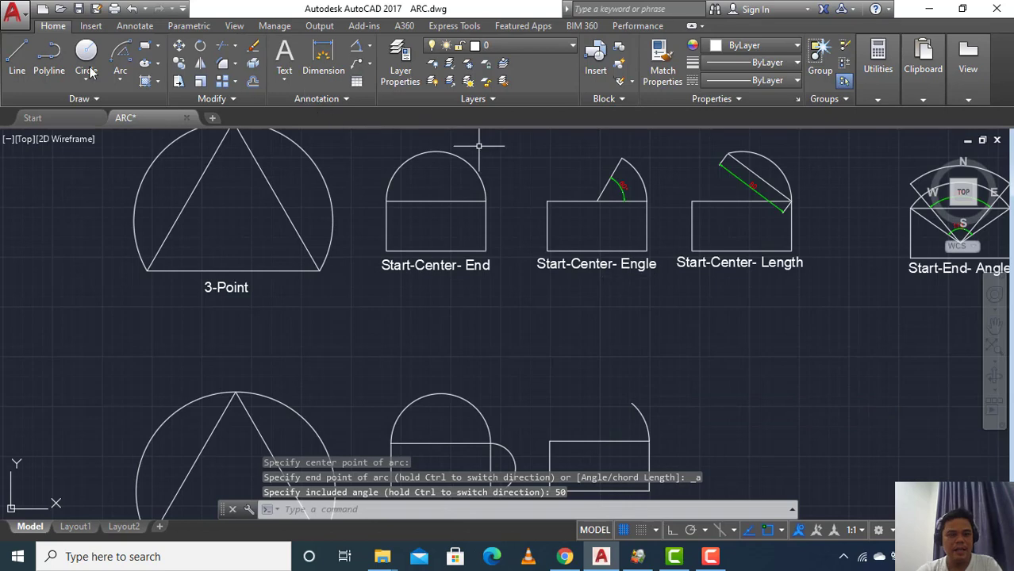
Draw a line from the midpoint of the rectangle's top edge to the upper end of the 50° arc
left_click(17, 60)
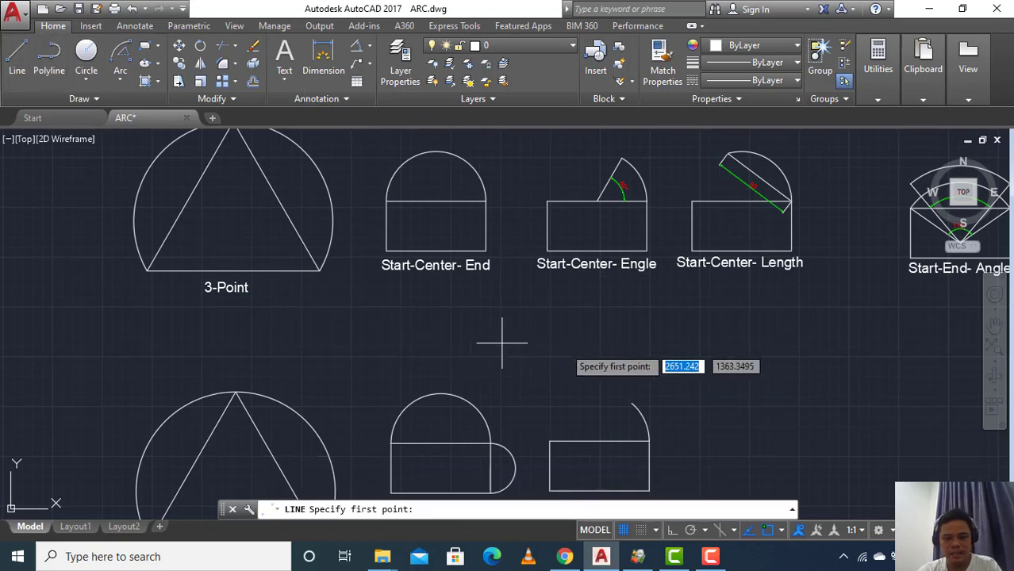
left_click(600, 441)
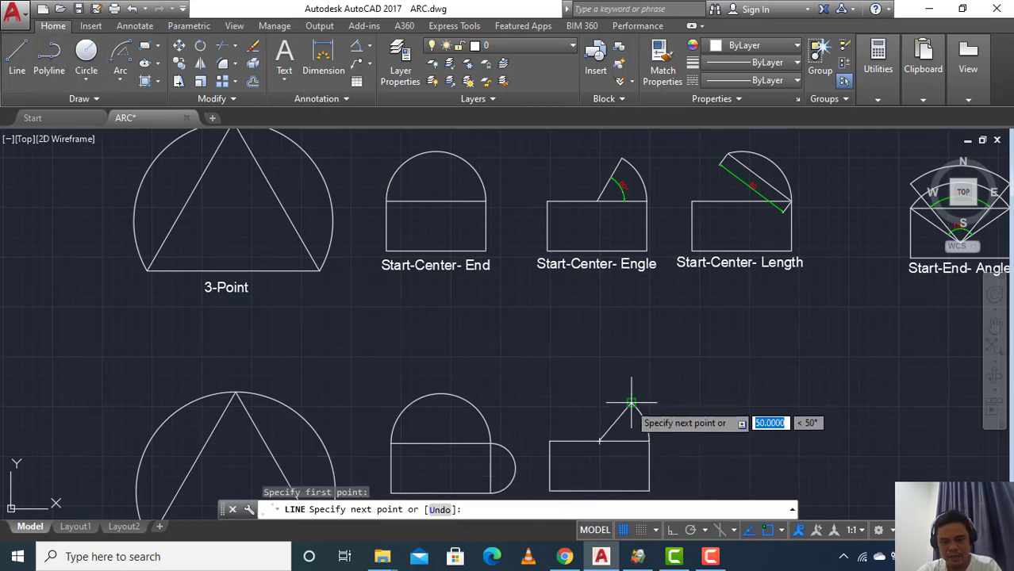
key("Escape")
Add an angular dimension between the slanted line and the rectangle's top edge, placed inside the 50° arc
scroll(633, 441, "up", 4)
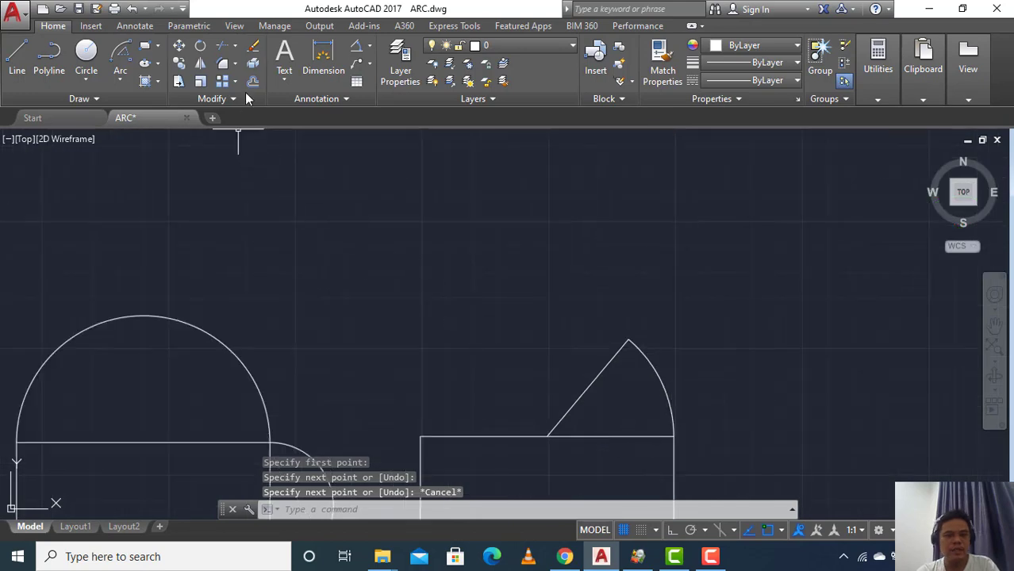
left_click(356, 46)
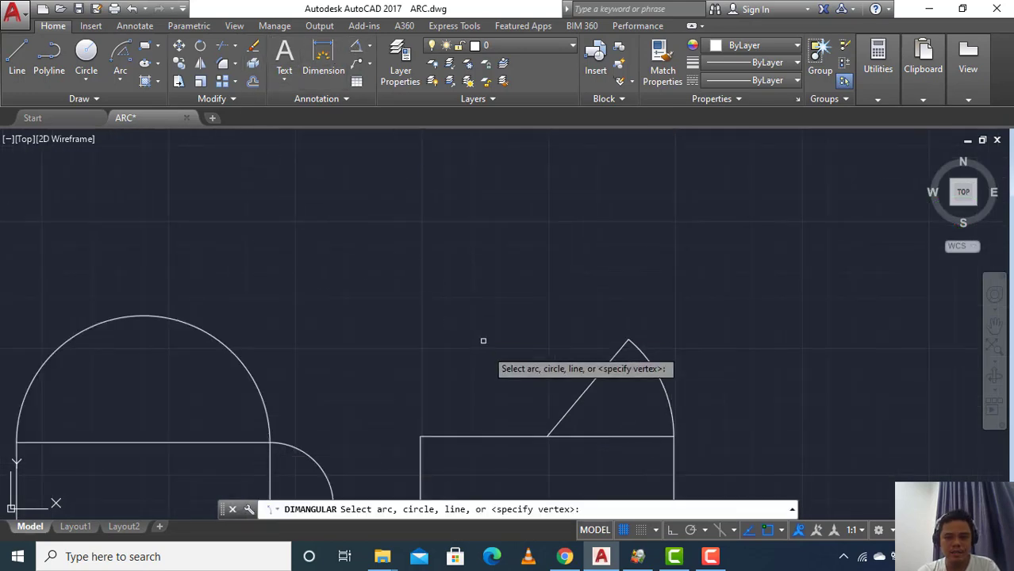
left_click(574, 405)
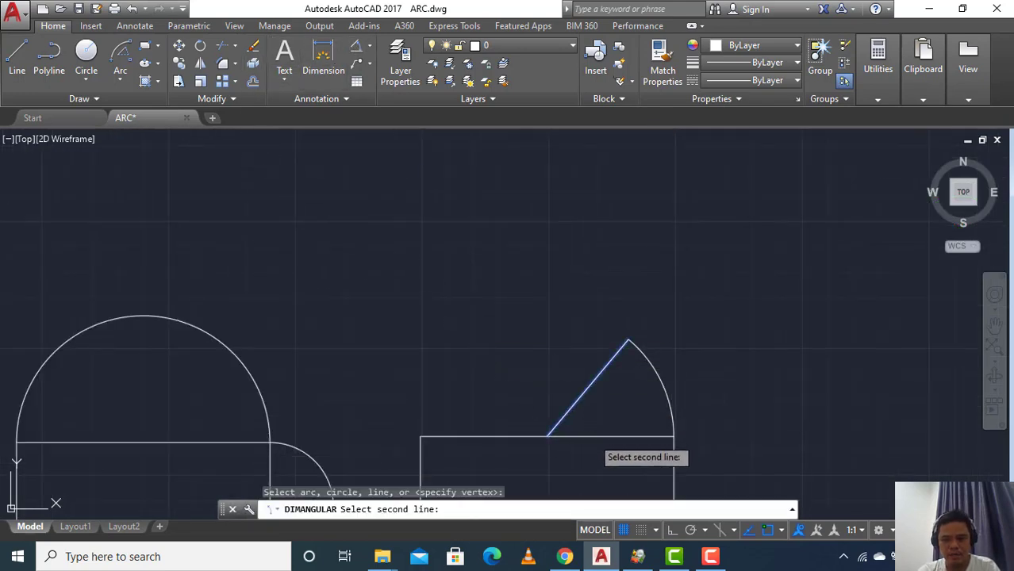
left_click(601, 437)
left_click(615, 403)
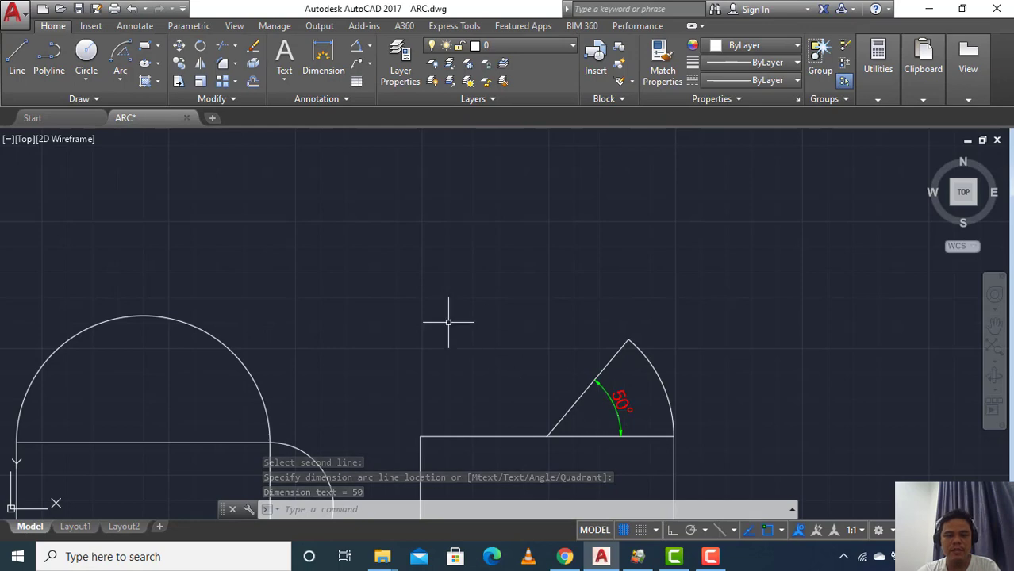
Copy the rectangle of the Start-Center-Length example once into the empty space below it
scroll(403, 302, "down", 5)
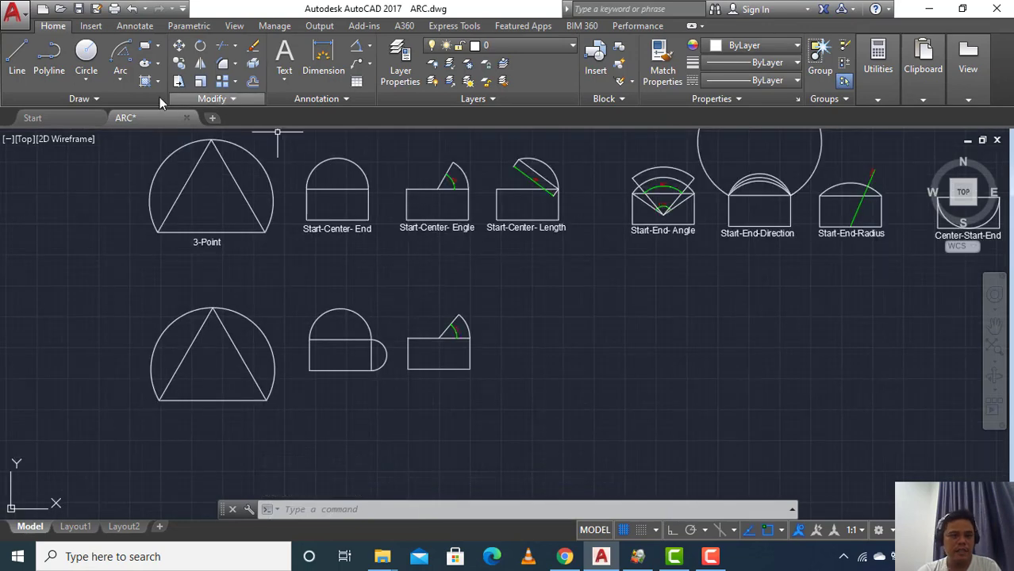
left_click(119, 79)
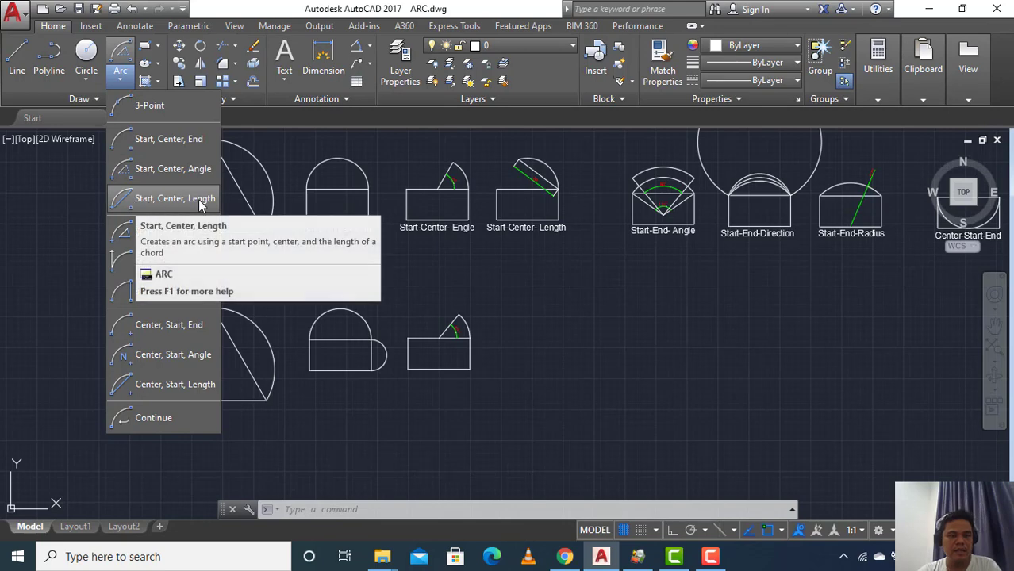
left_click(230, 188)
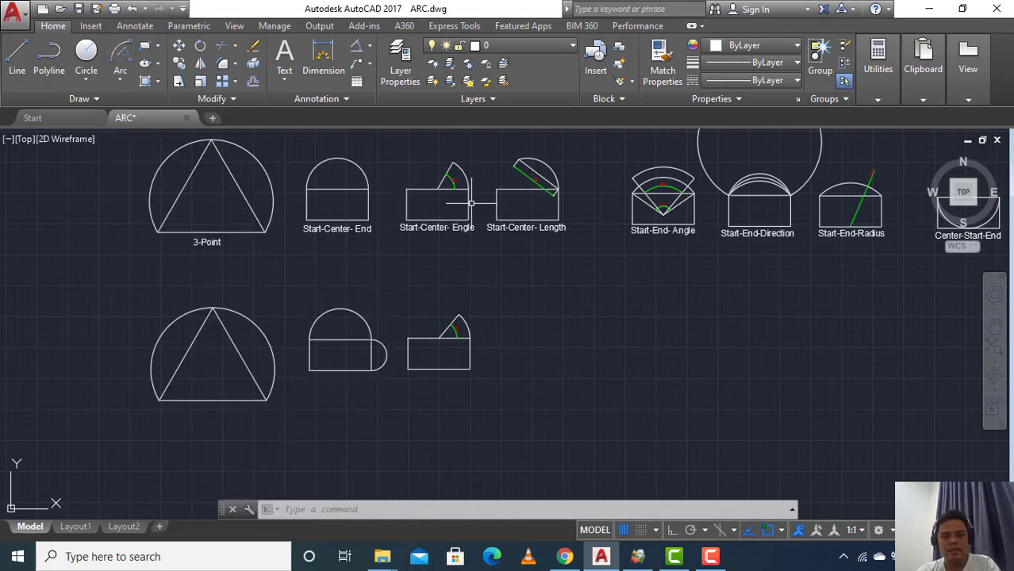
left_click(503, 196)
left_click(494, 181)
type("co")
key("Return")
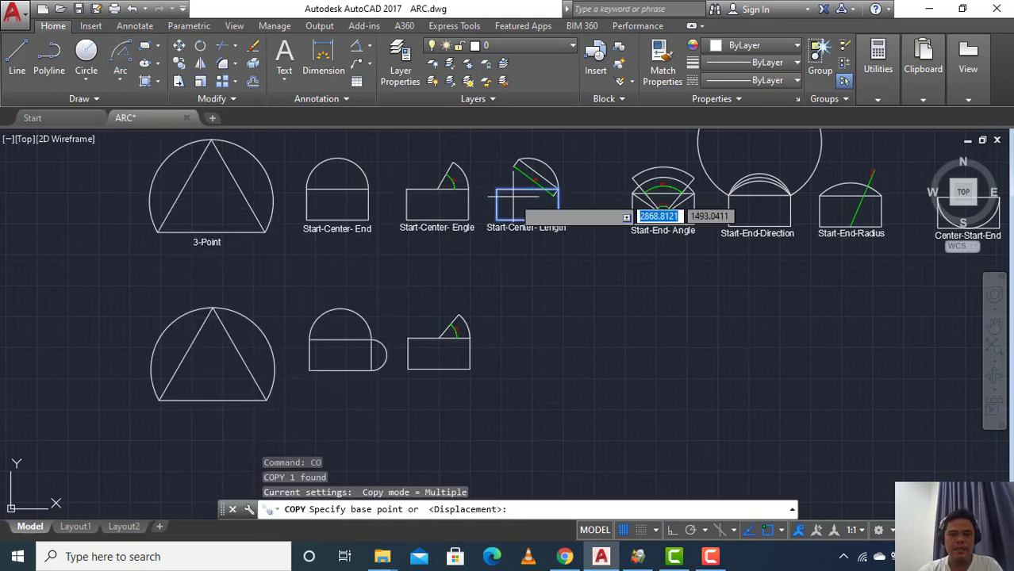
left_click(519, 203)
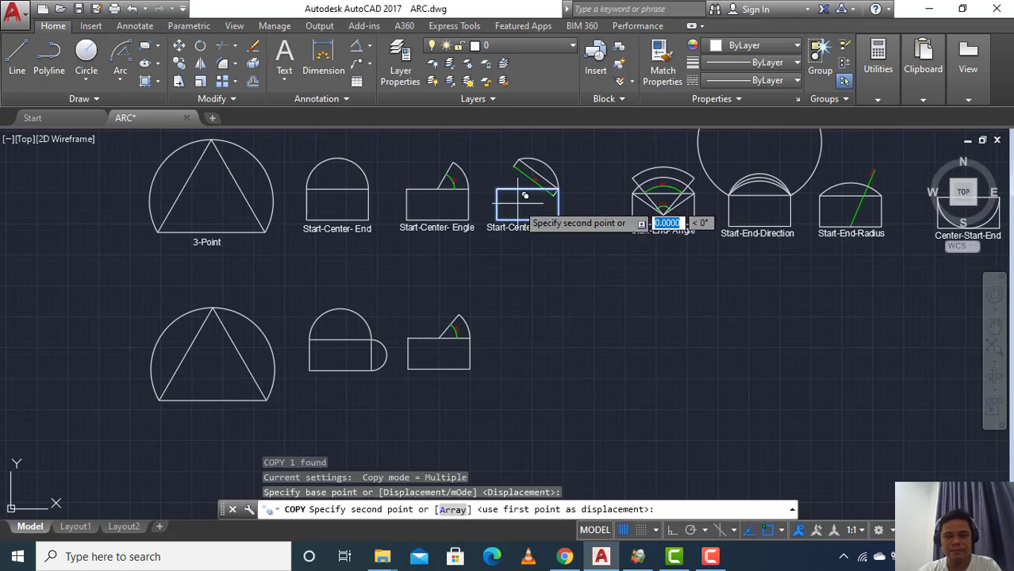
left_click(530, 350)
key("Escape")
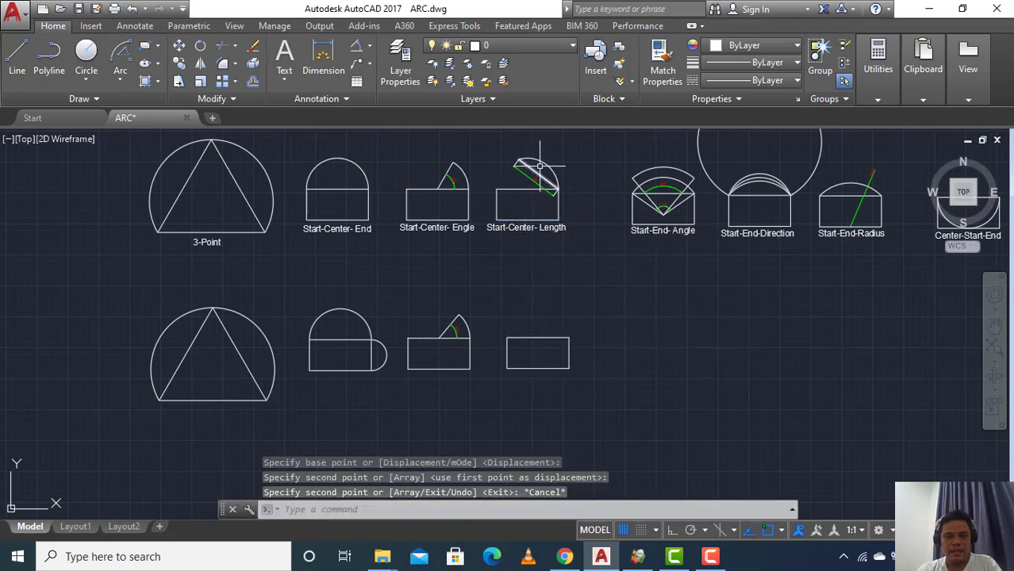
Draw a Start, Center, Length arc from the new rectangle's upper-right corner, centred on the top edge's midpoint, with a chord length of 60
left_click(120, 82)
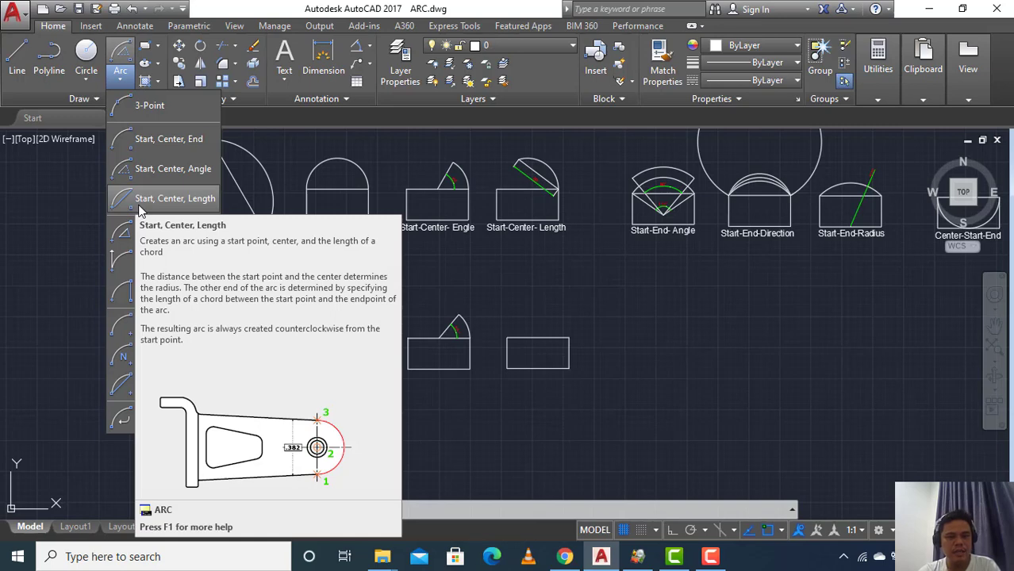
left_click(159, 199)
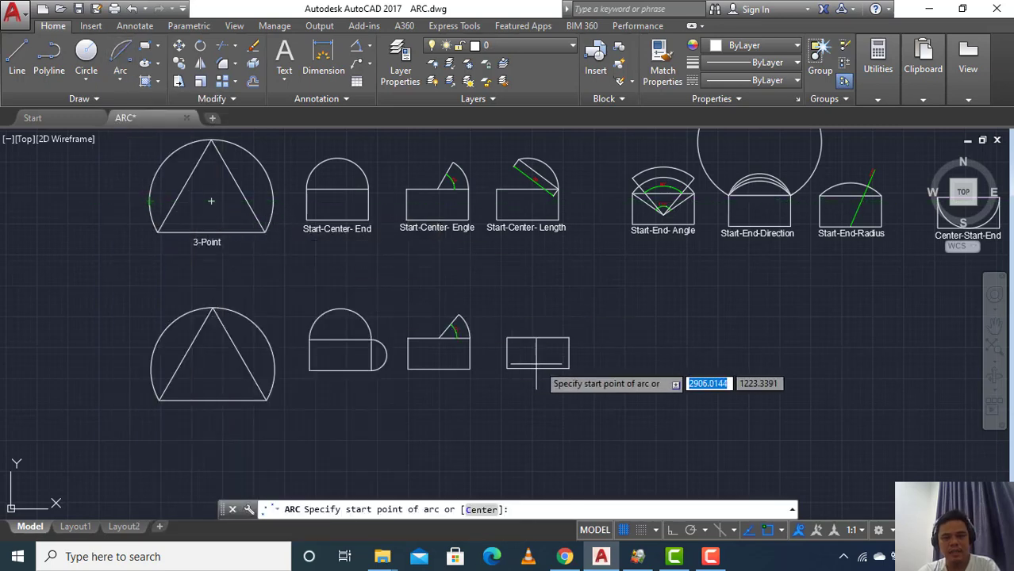
left_click(569, 338)
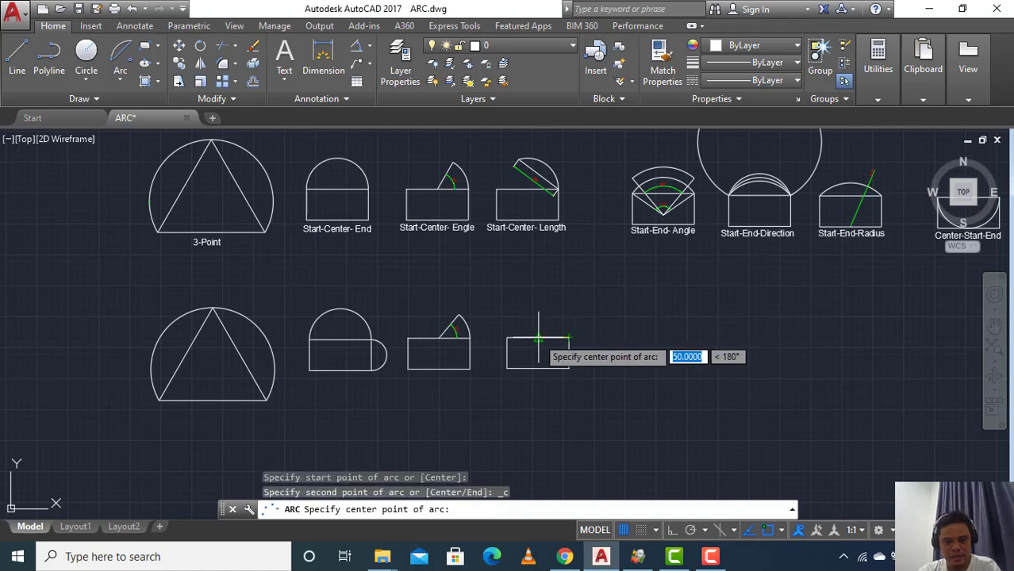
left_click(538, 338)
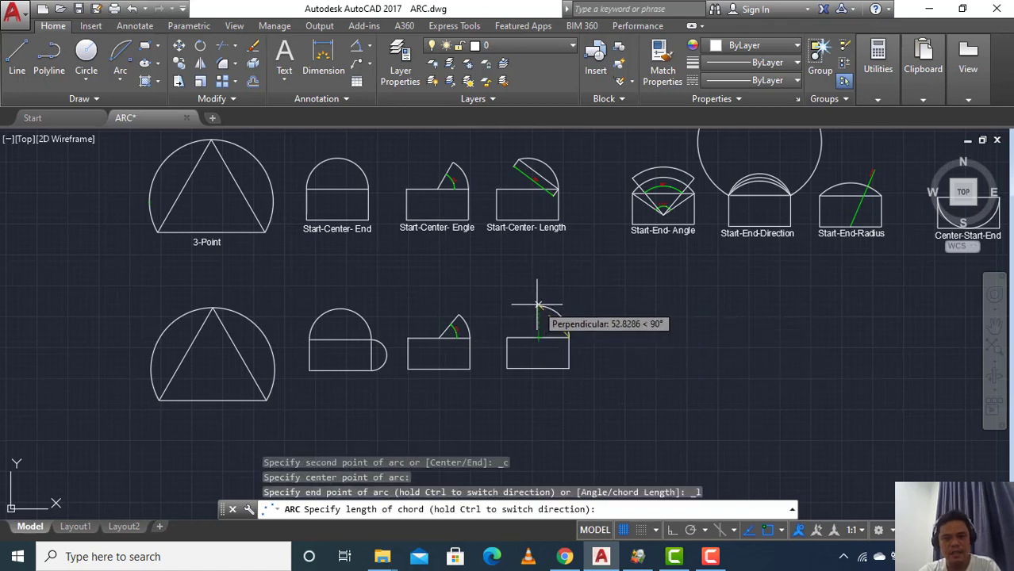
type("60")
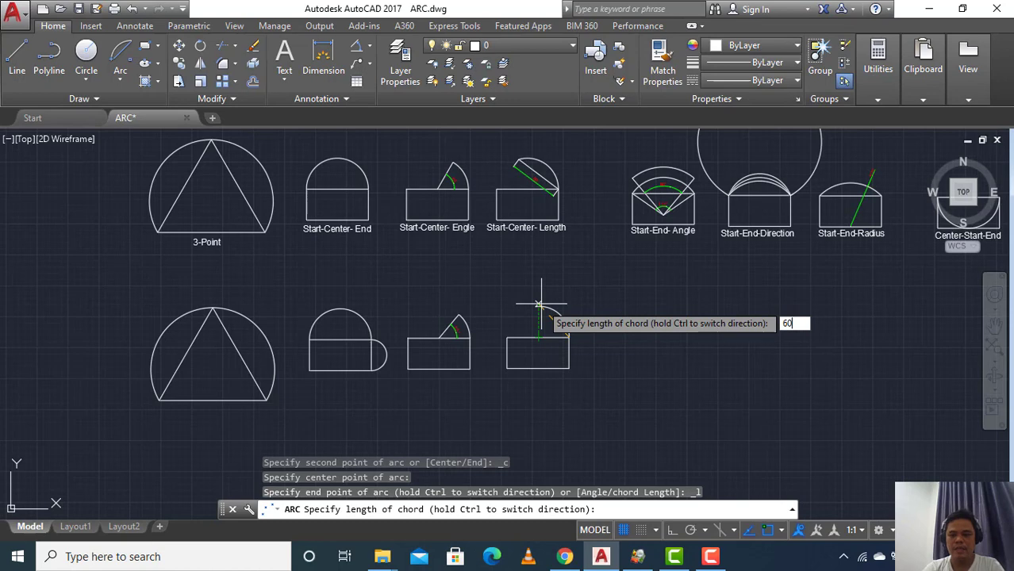
key("Return")
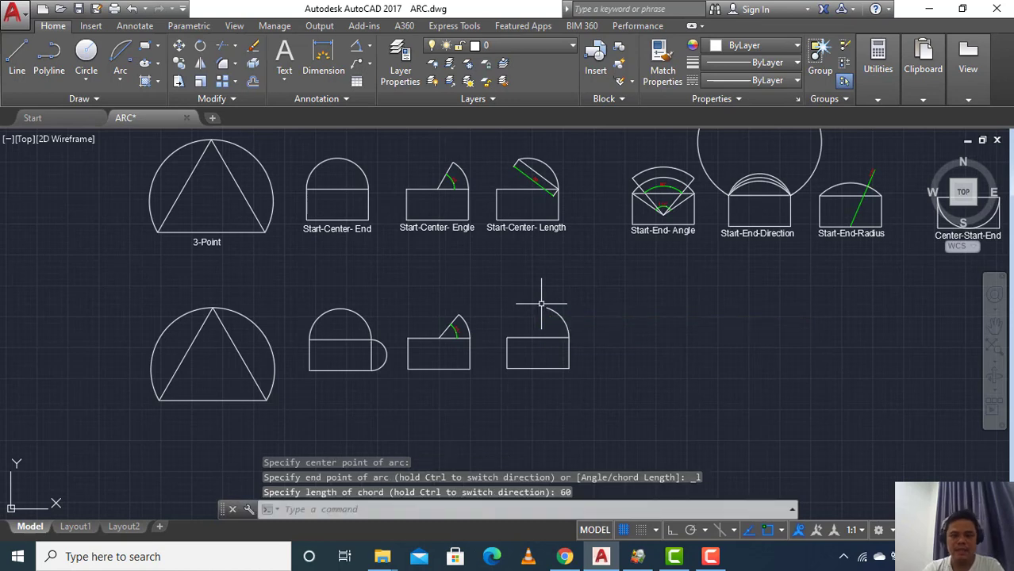
key("Escape")
Draw the chord line from the upper end of the 60-chord arc to the rectangle's upper-right corner
scroll(556, 322, "up", 6)
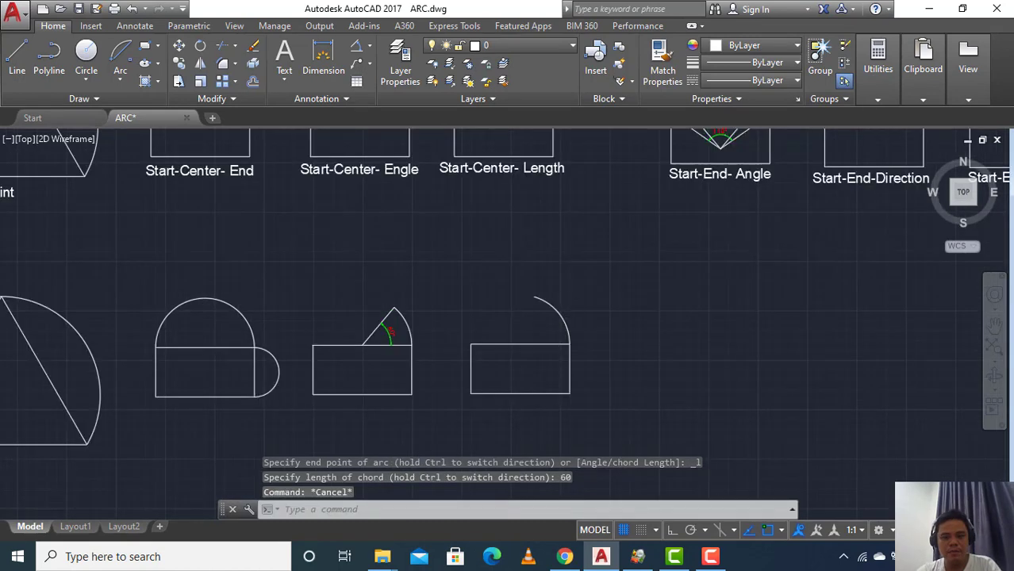
left_click(14, 62)
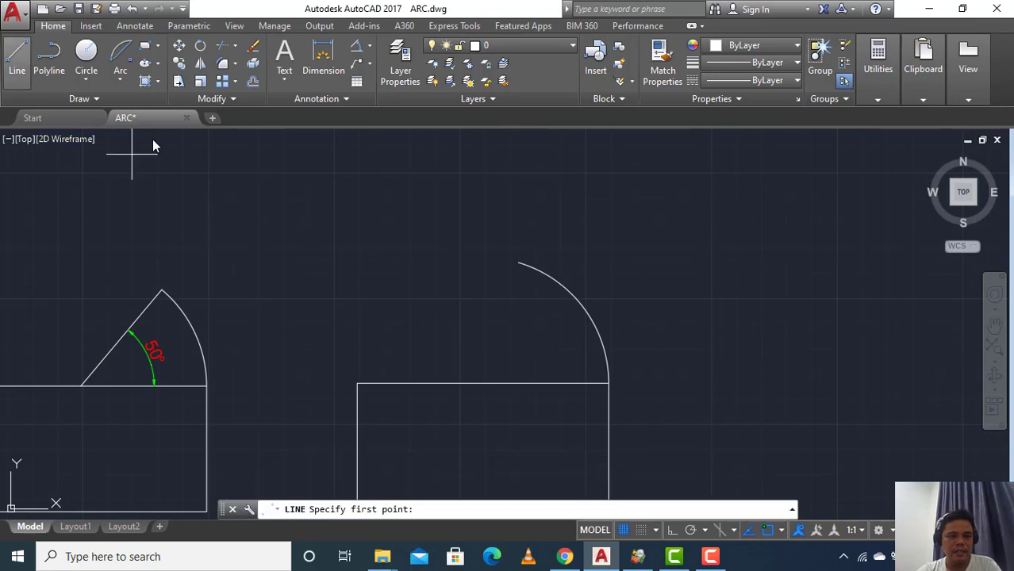
left_click(520, 263)
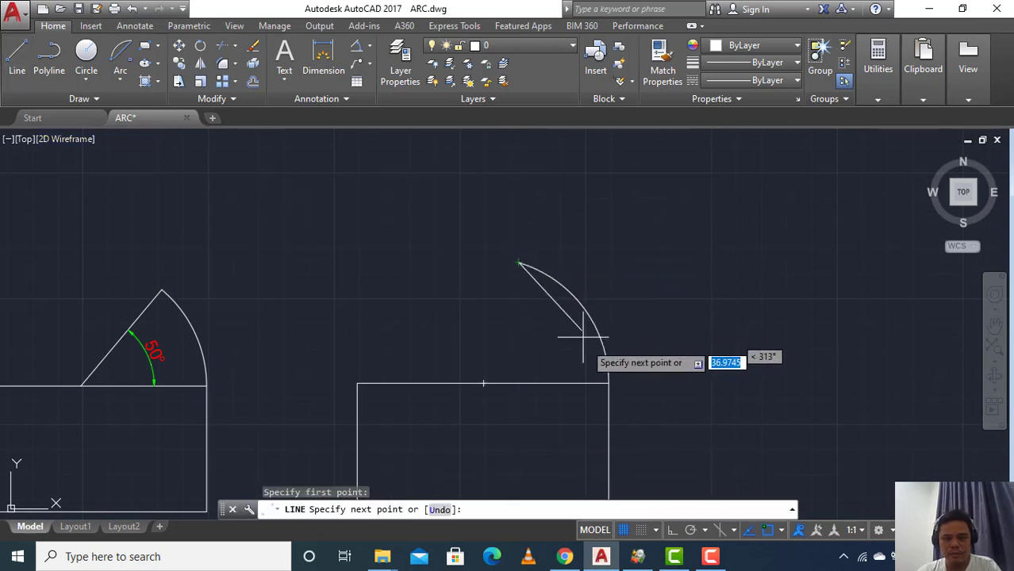
left_click(609, 384)
key("Escape")
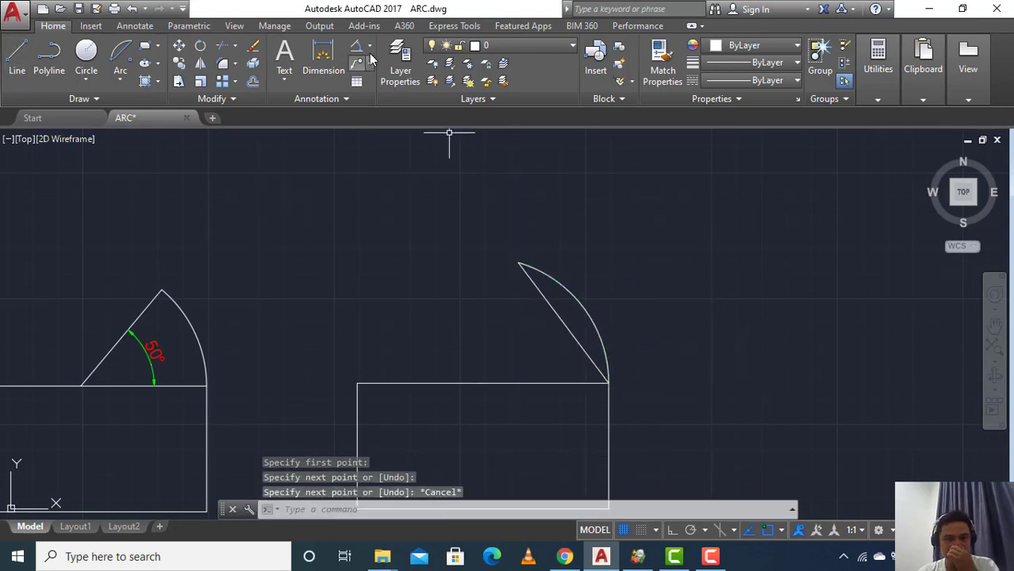
Add an aligned dimension to the 60-chord arc's chord line, placed on its lower-left side
left_click(369, 48)
left_click(374, 97)
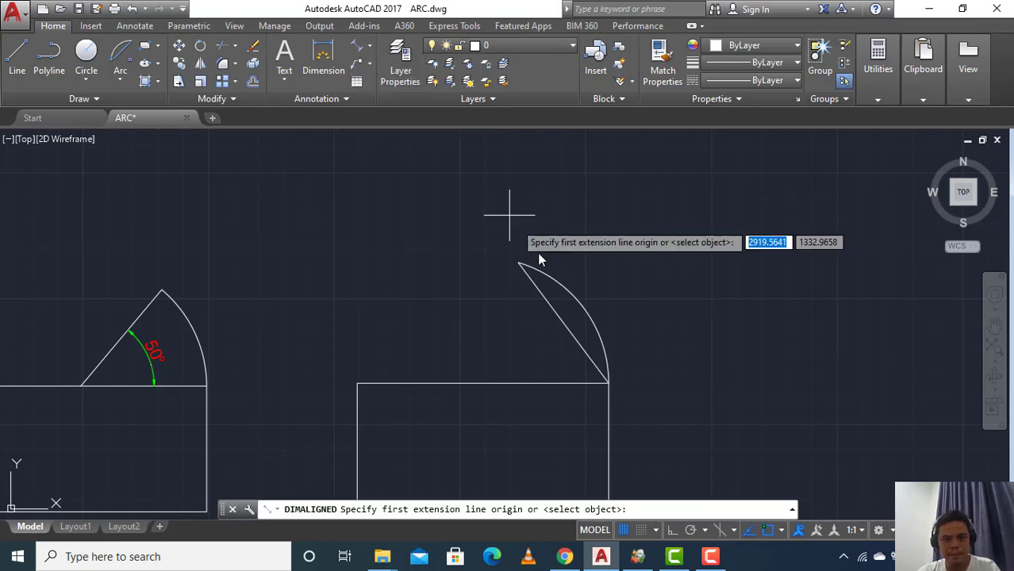
left_click(519, 263)
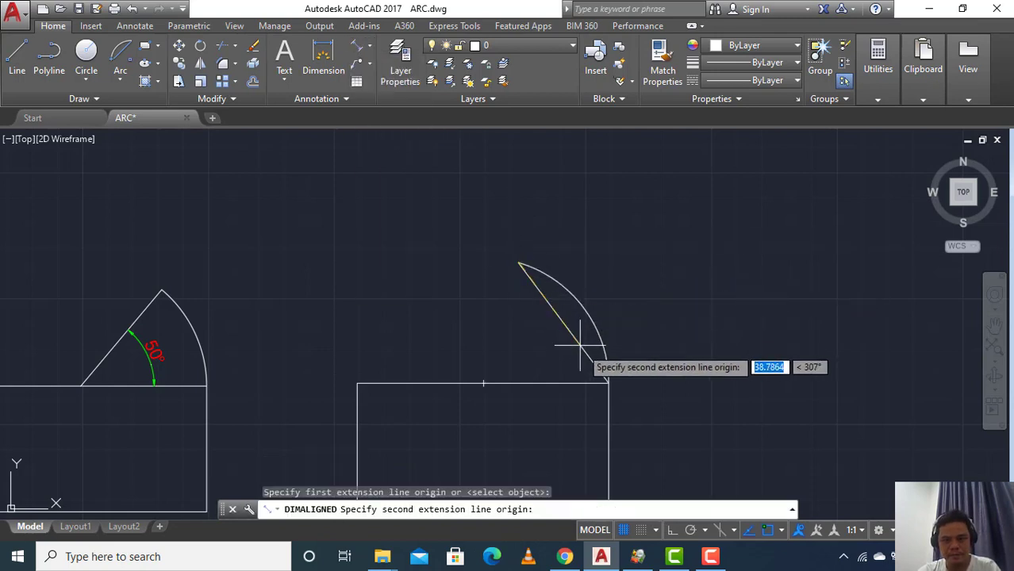
left_click(609, 383)
left_click(528, 353)
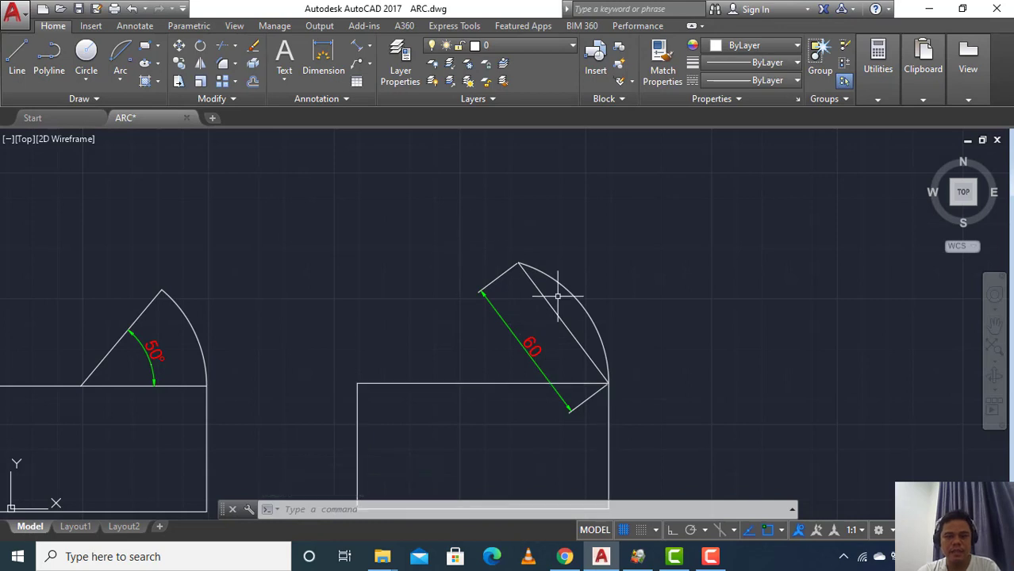
Erase the arc, its chord line and the aligned dimension above the rectangle
left_click(646, 344)
left_click(435, 268)
type("E")
key("Return")
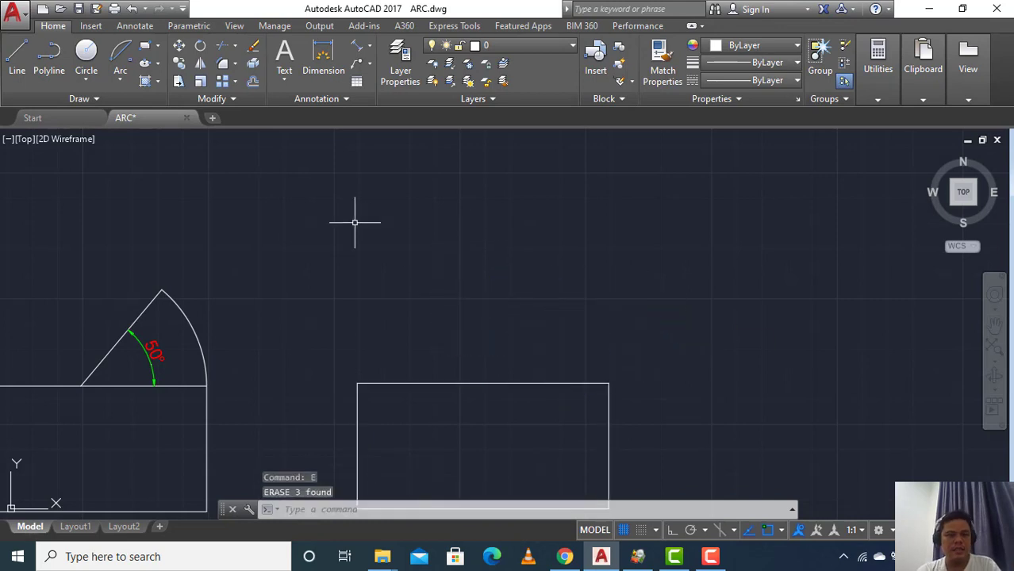
Draw a Start, Center, Length arc from the rectangle's upper-right corner, centred on the top edge's midpoint, with a chord length of 50
left_click(125, 78)
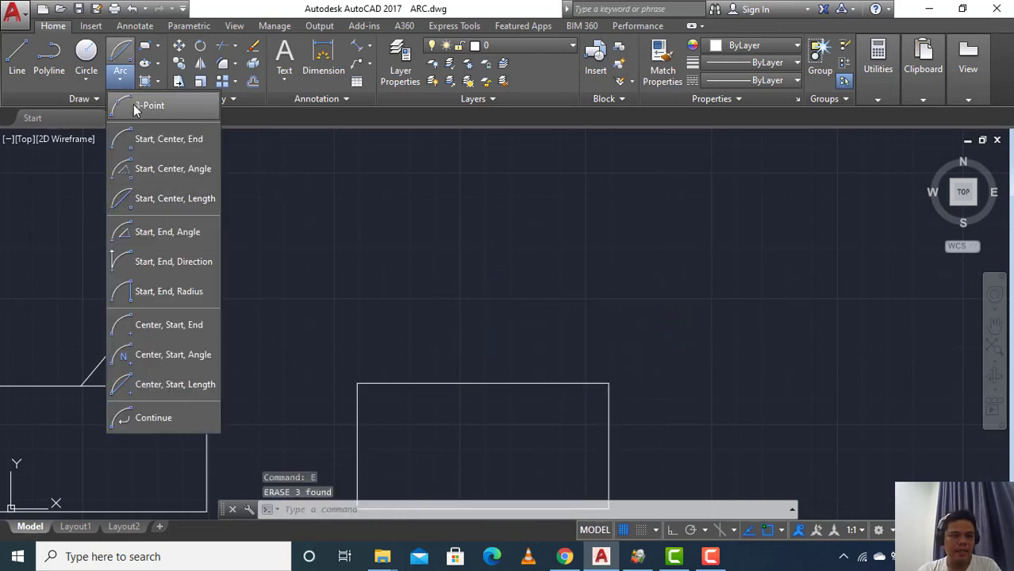
left_click(164, 201)
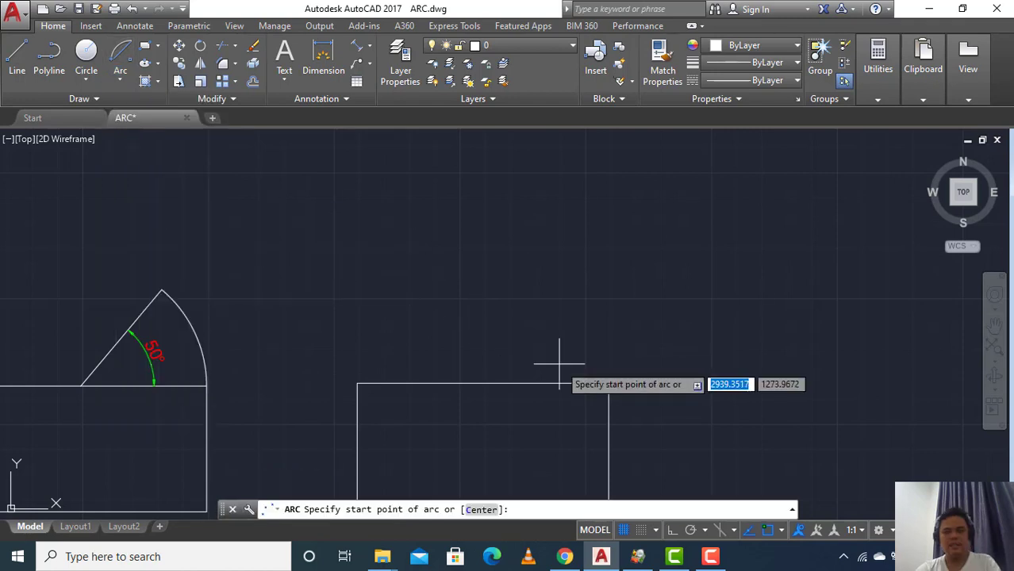
left_click(608, 384)
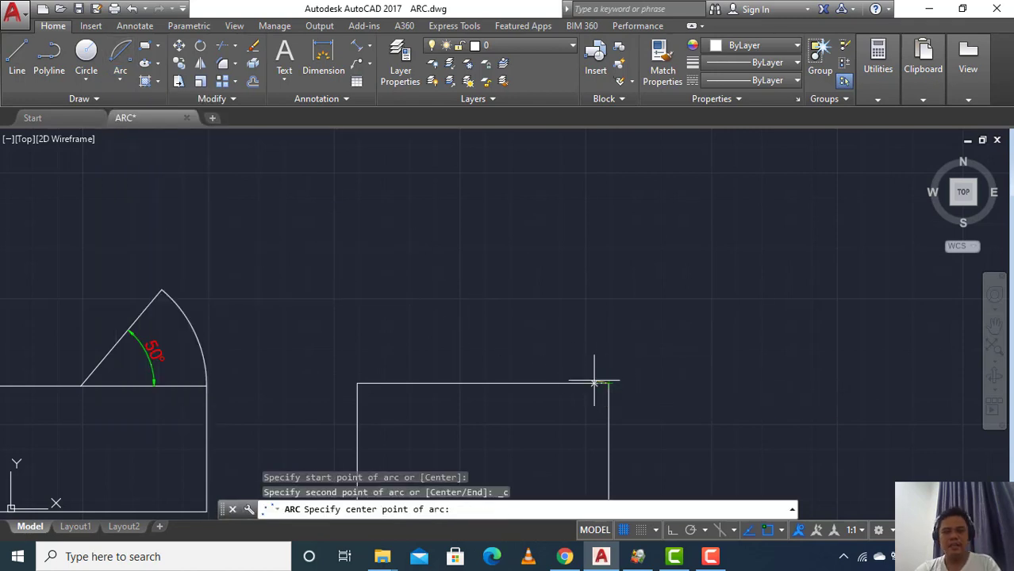
left_click(483, 384)
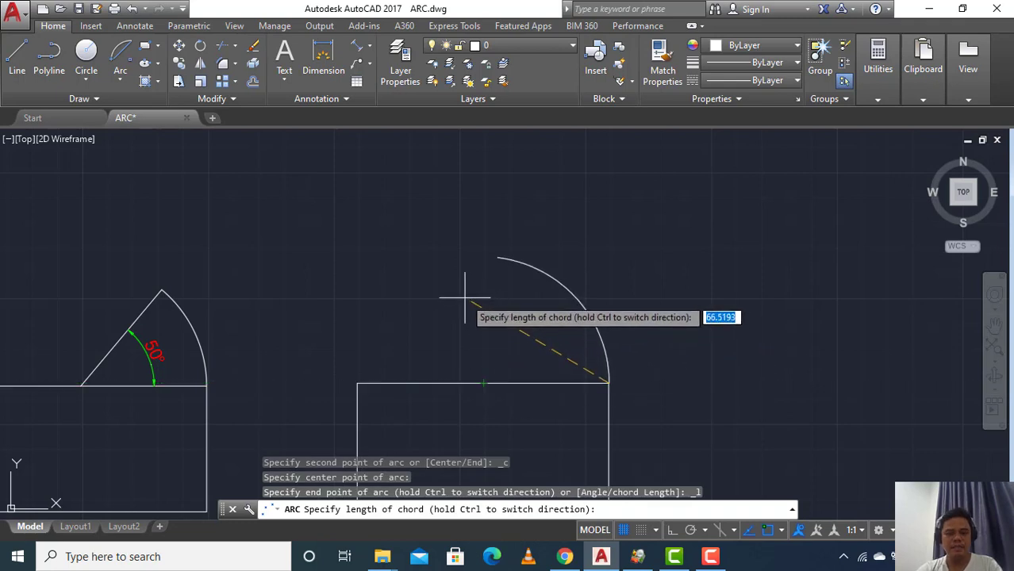
key("Return")
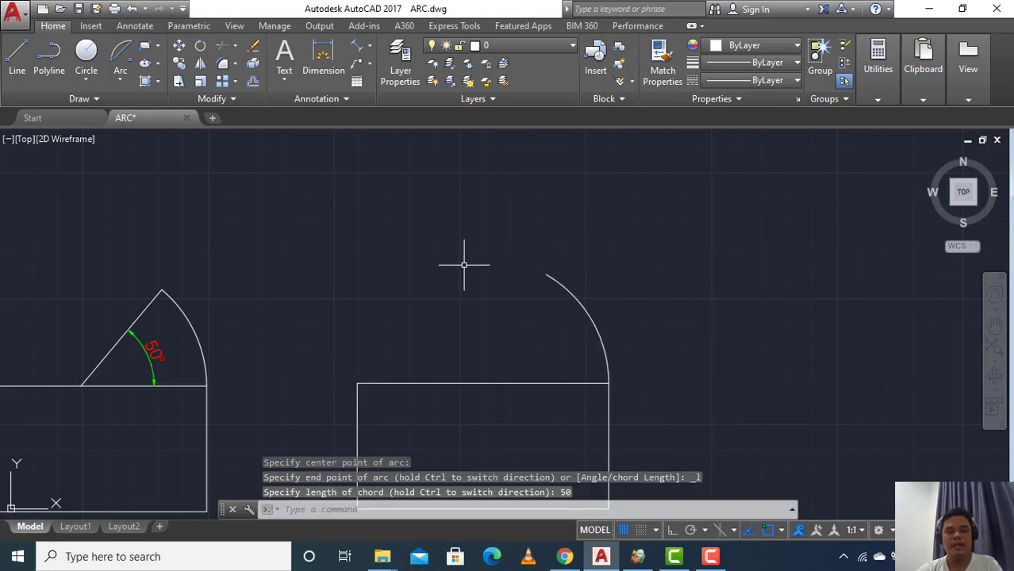
Draw the chord line from the upper end of the 50-chord arc to the rectangle's upper-right corner
left_click(17, 53)
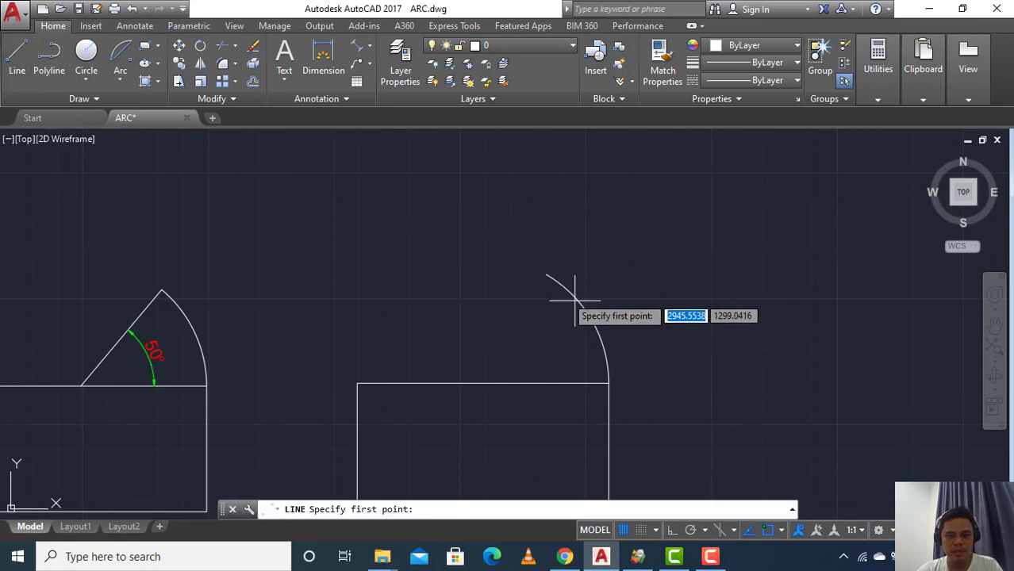
left_click(546, 275)
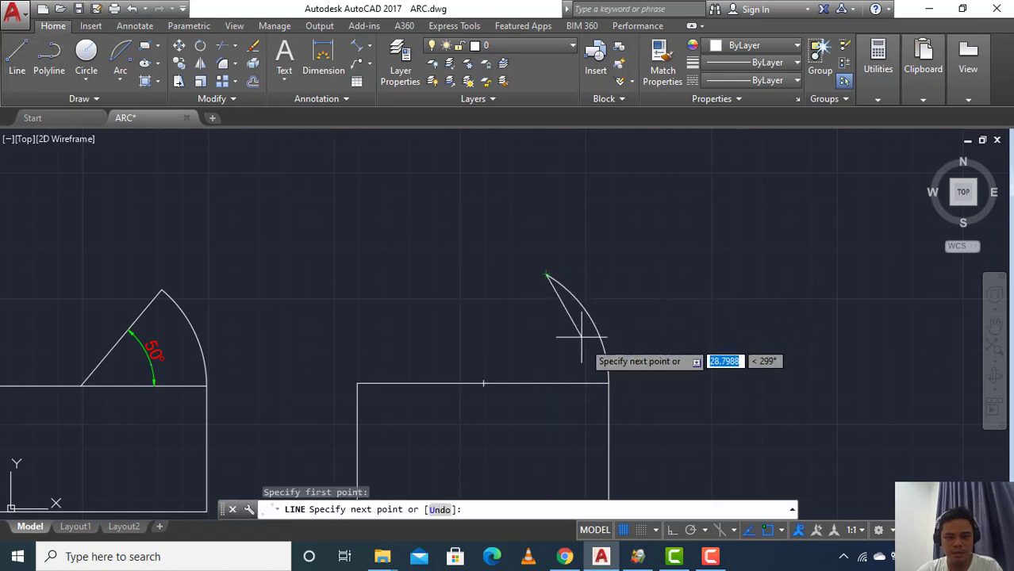
left_click(609, 383)
key("Escape")
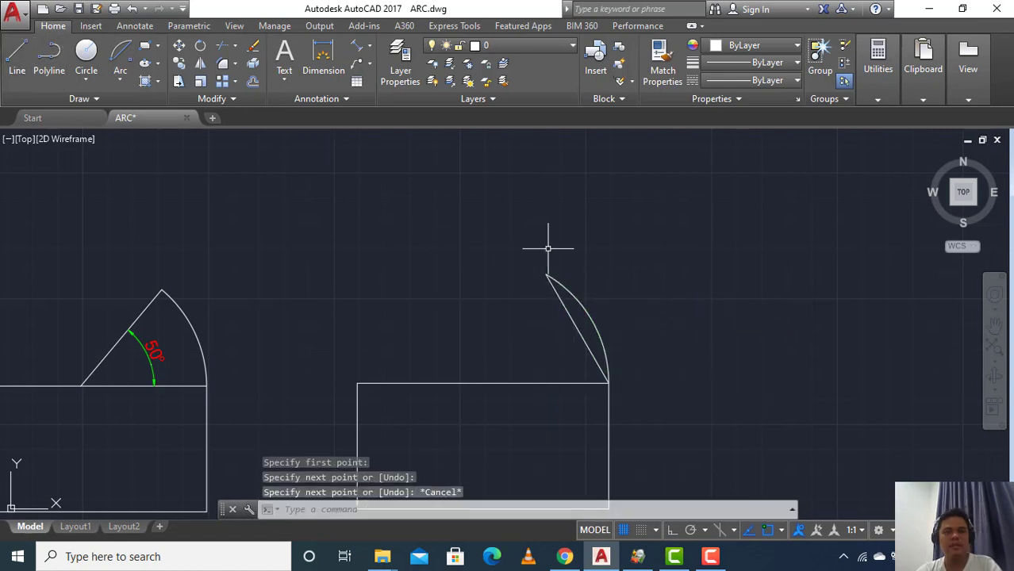
Add an aligned dimension to the 50-chord arc's chord line, placed on its lower-left side
left_click(359, 47)
left_click(546, 275)
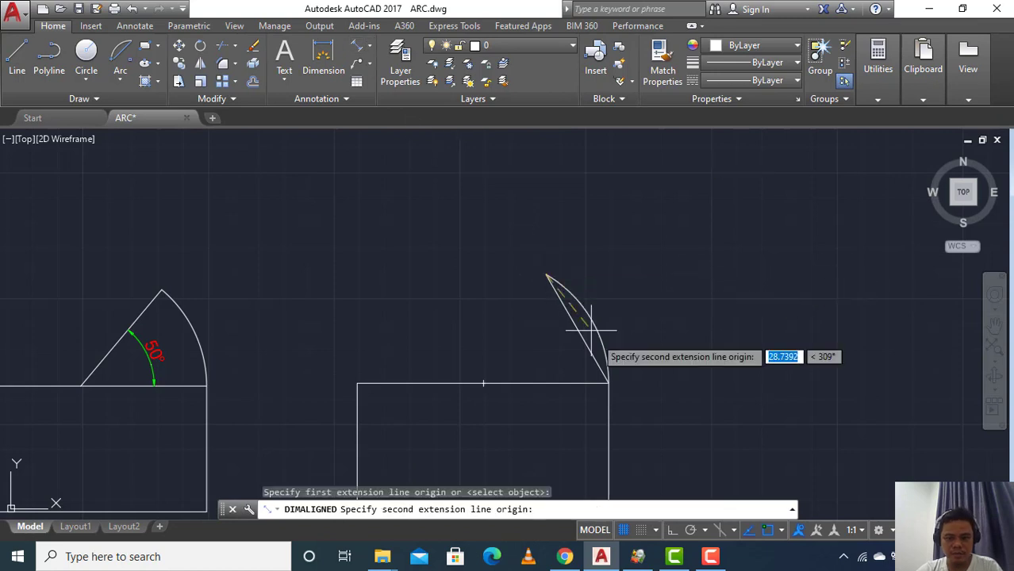
left_click(609, 383)
left_click(550, 350)
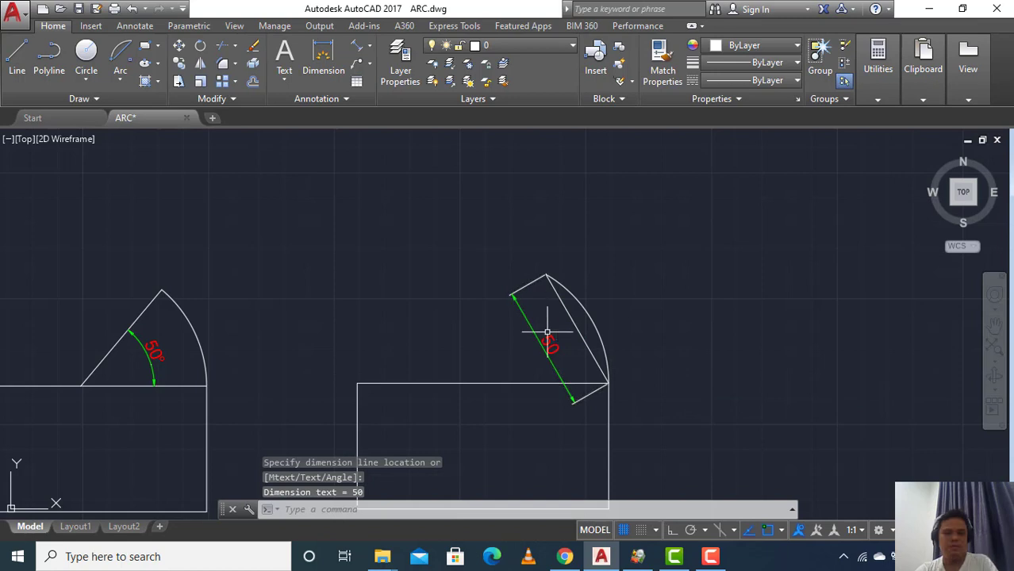
scroll(556, 354, "up", 4)
scroll(411, 316, "down", 10)
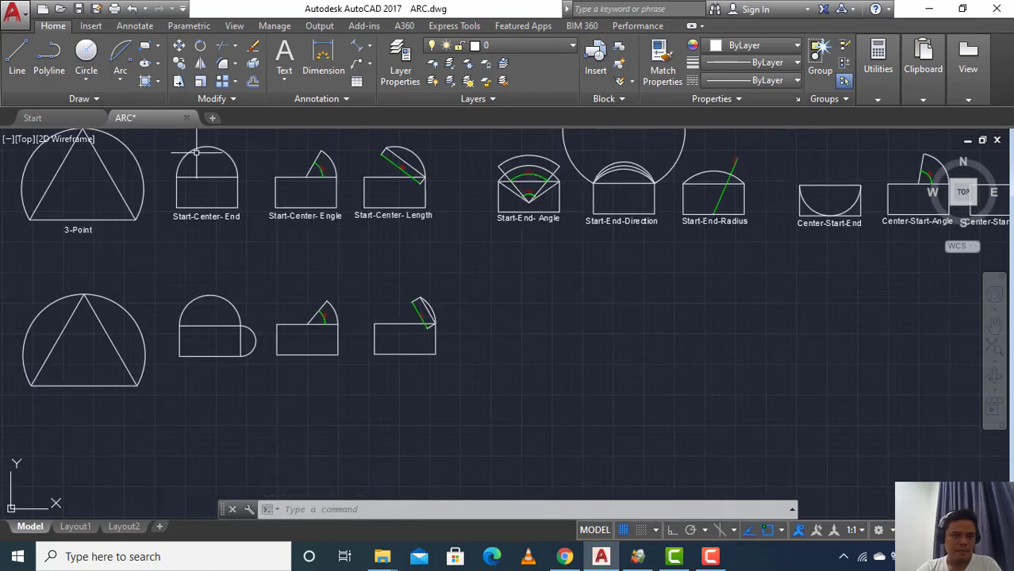
left_click(120, 81)
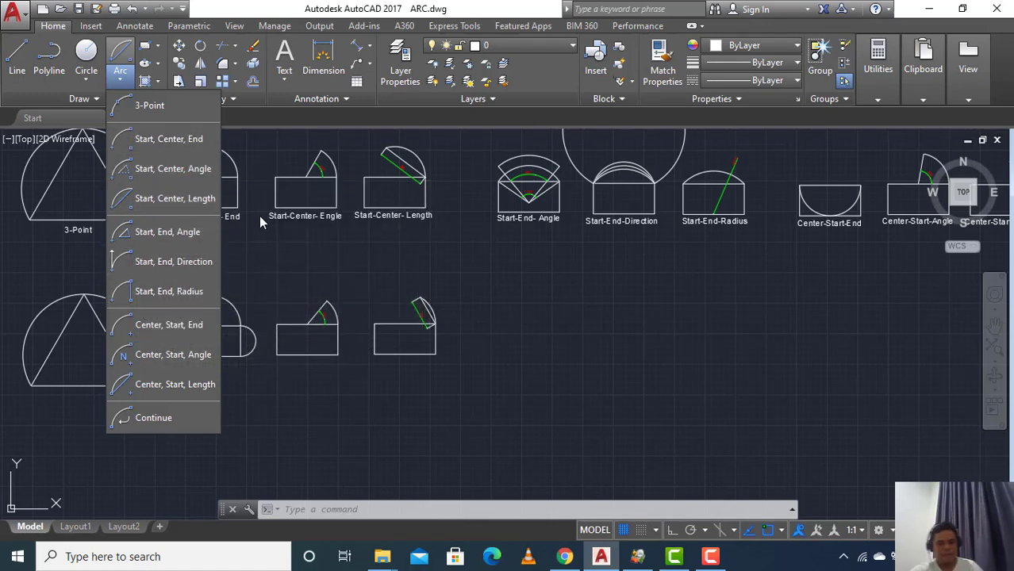
left_click(459, 237)
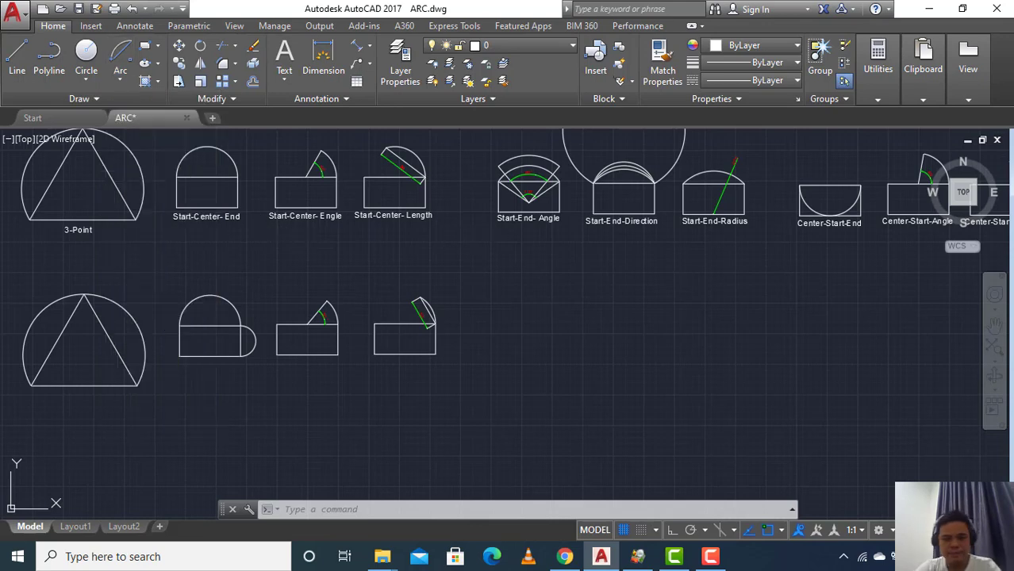
type("co")
key("space")
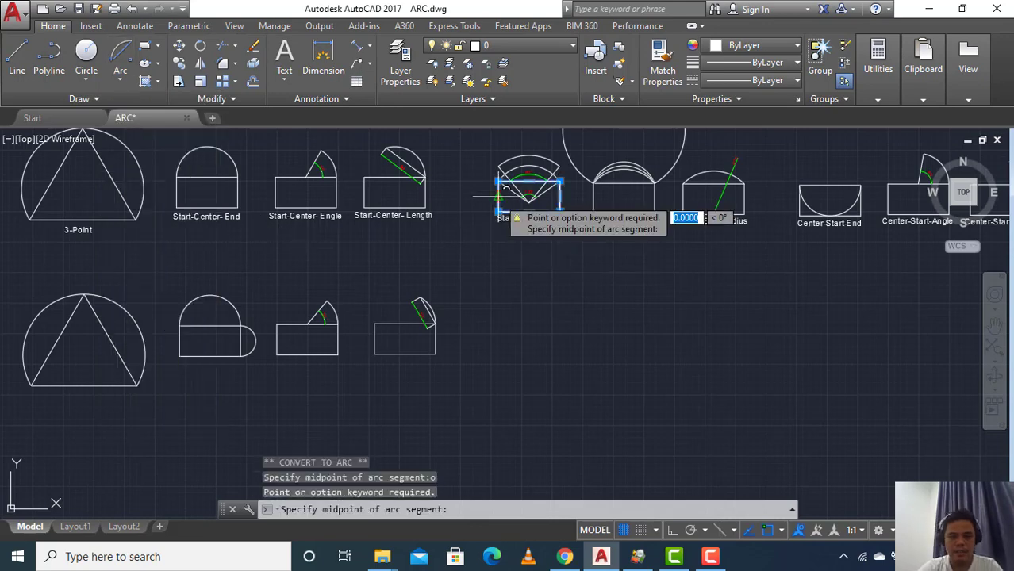
key("Escape")
key("Escape")
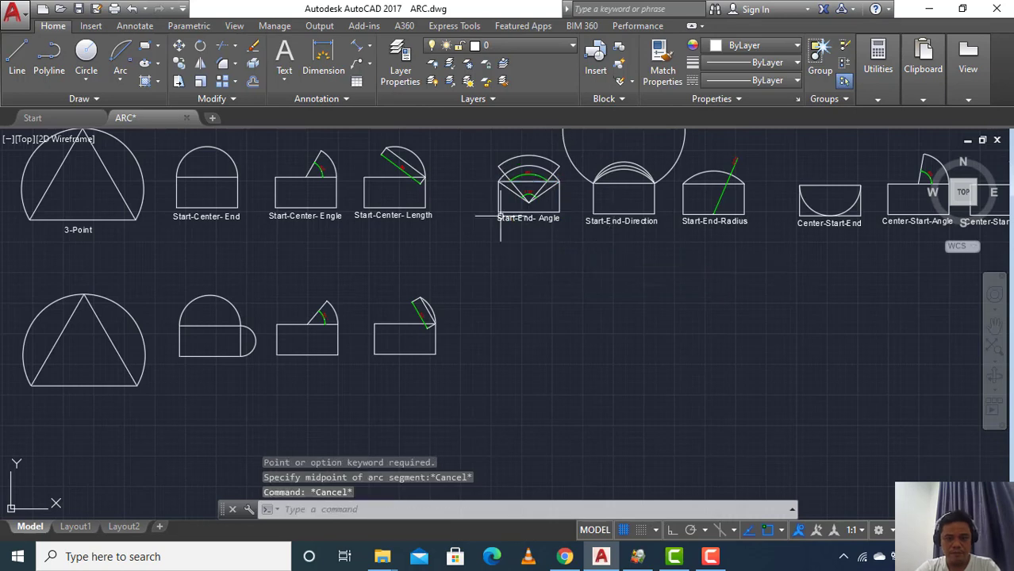
key("Escape")
mouse_move(498, 198)
left_click(562, 254)
type("o")
key("Return")
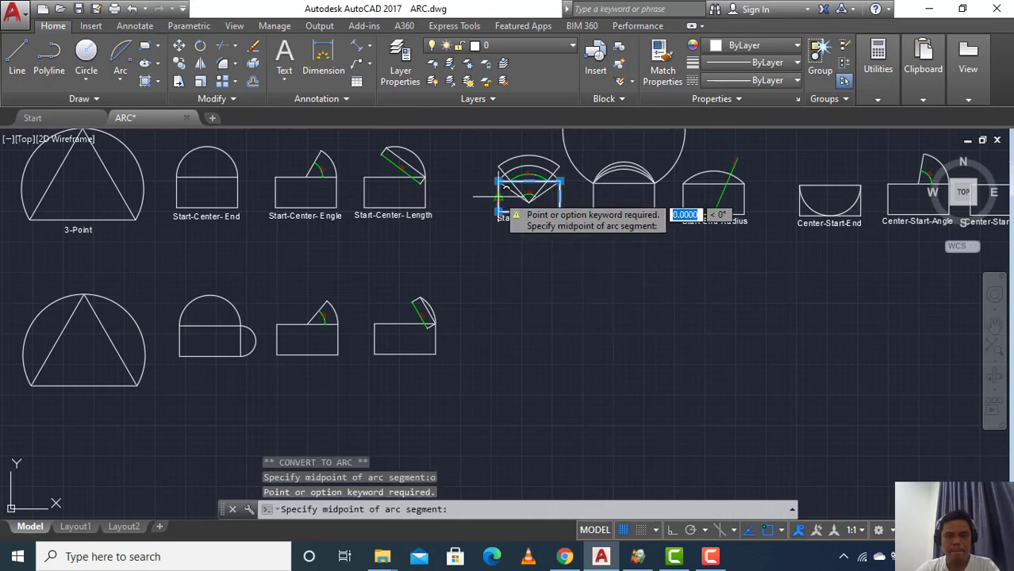
key("Escape")
type("dal")
key("Return")
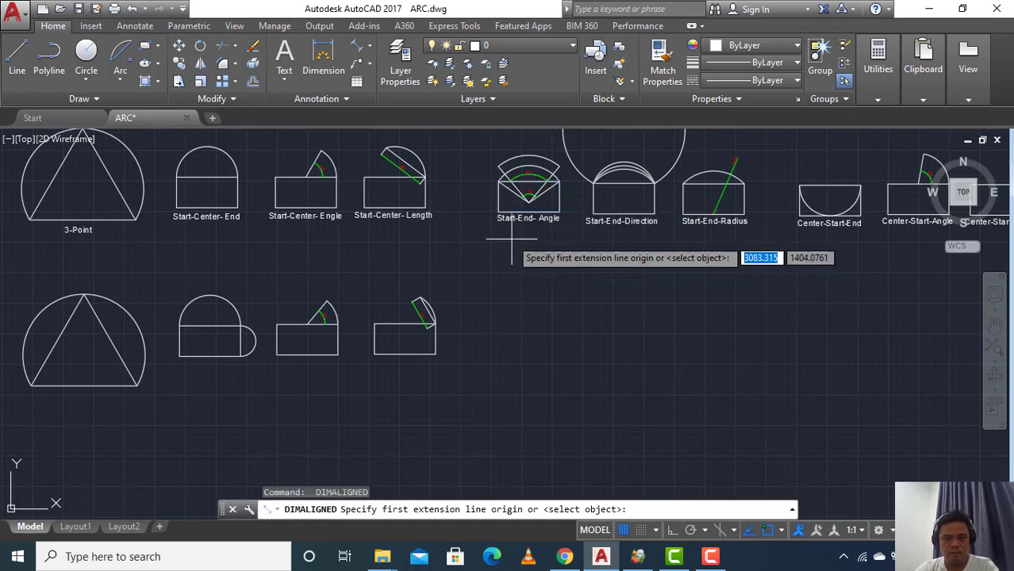
left_click(470, 235)
key("Escape")
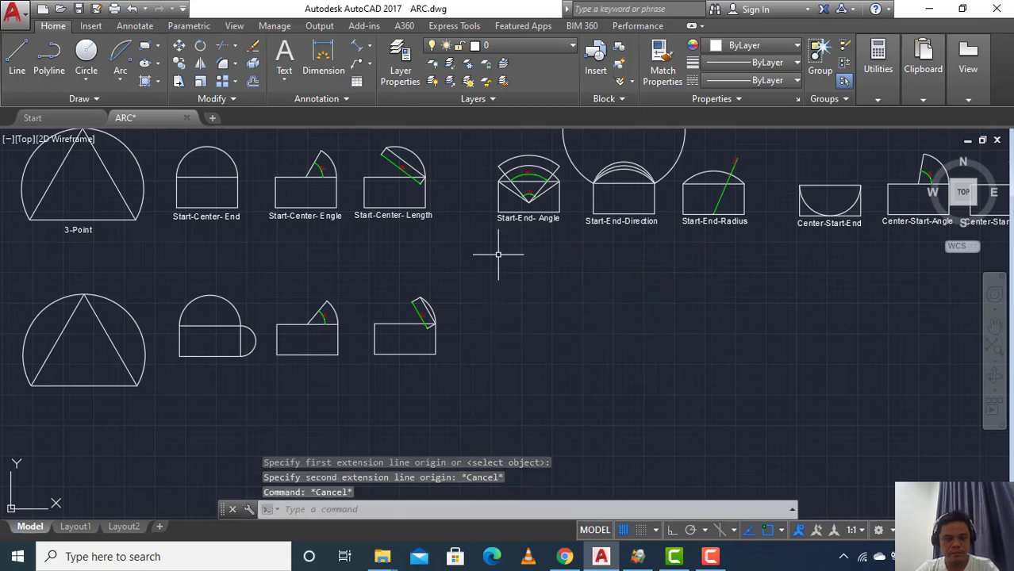
Copy the rectangle of the Start-End-Angle example straight down into the practice row, beside the Start, Center, Length copy
type("ct o")
key("Return")
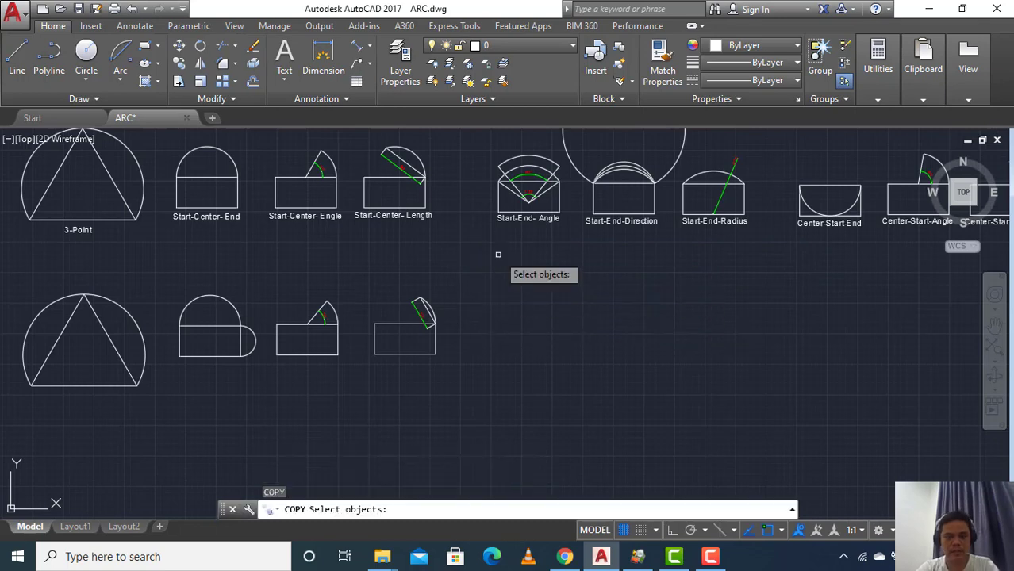
left_click(502, 198)
key("Return")
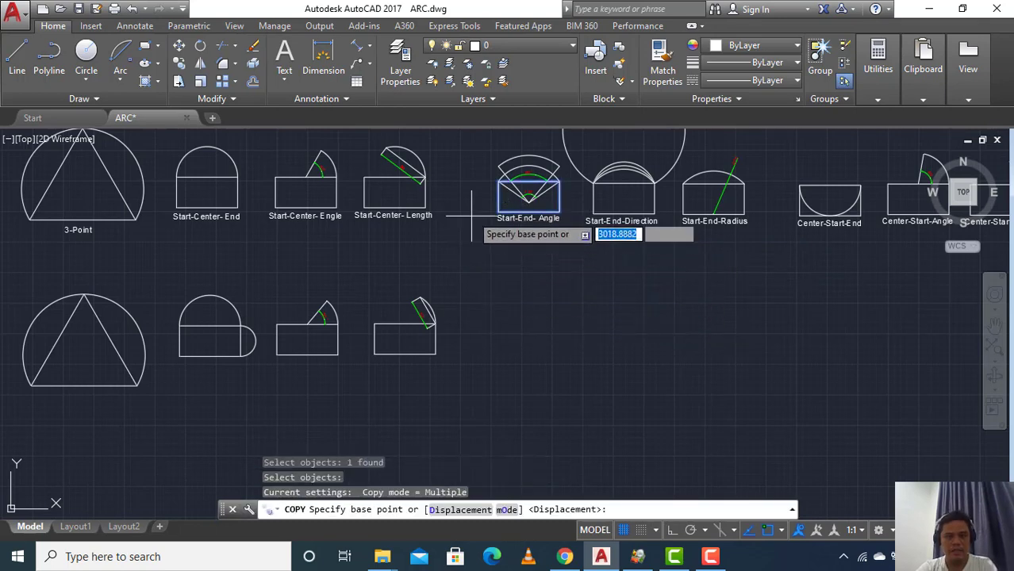
left_click(472, 214)
left_click(467, 354)
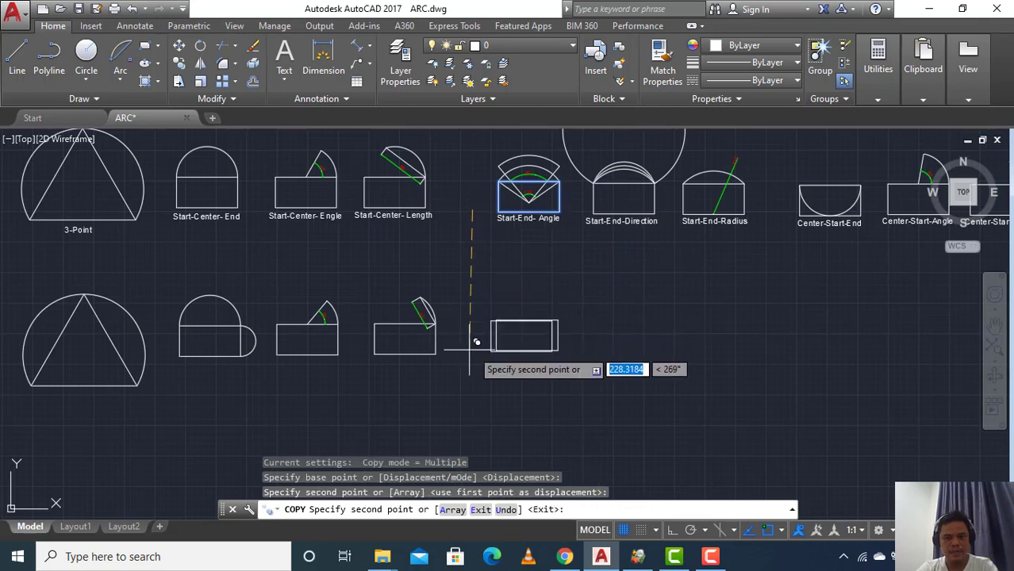
key("Escape")
Draw a Start, End, Angle arc from the copied rectangle's upper-right corner to its upper-left corner with an included angle of 70
scroll(490, 350, "up", 4)
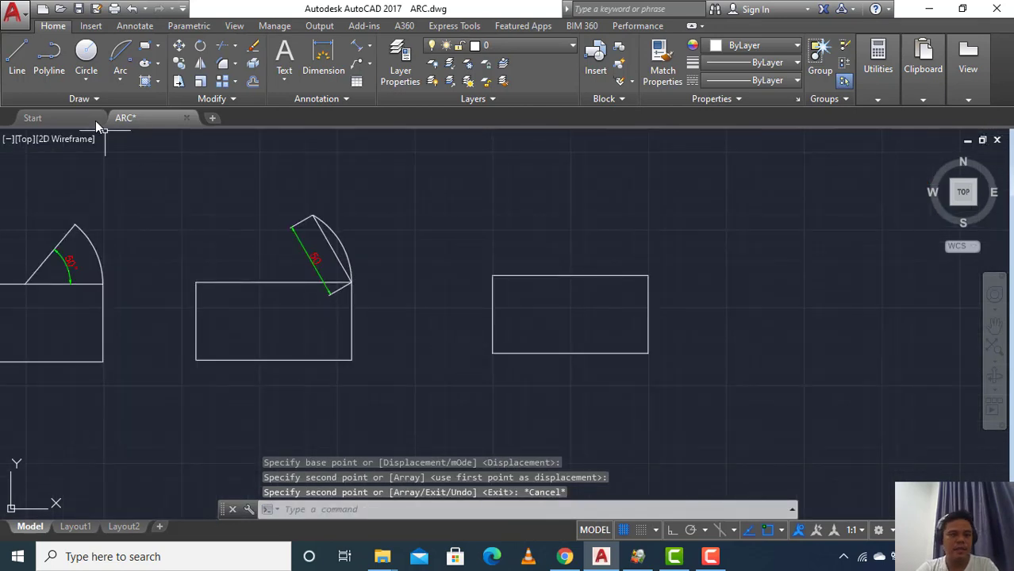
left_click(118, 80)
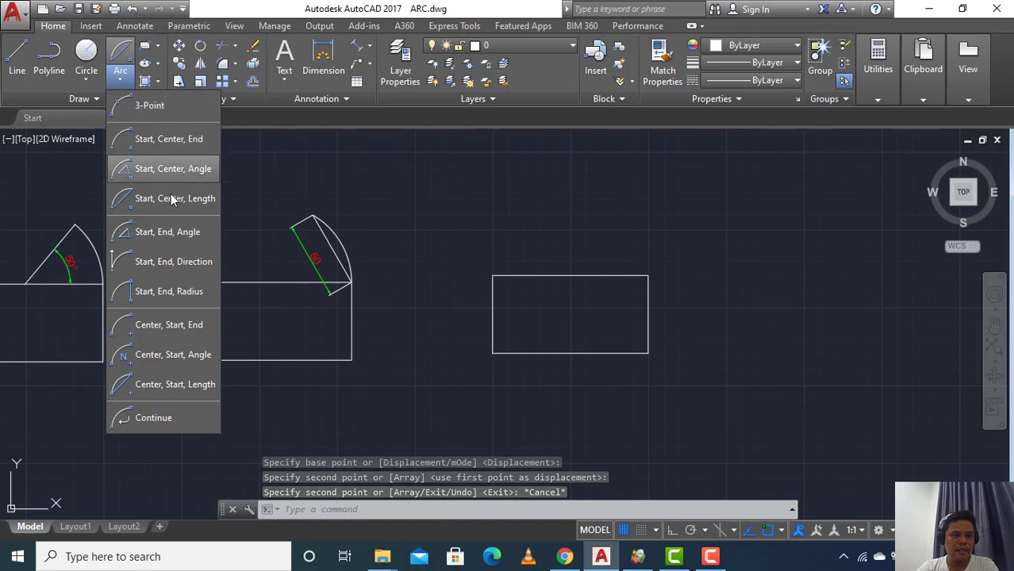
left_click(156, 239)
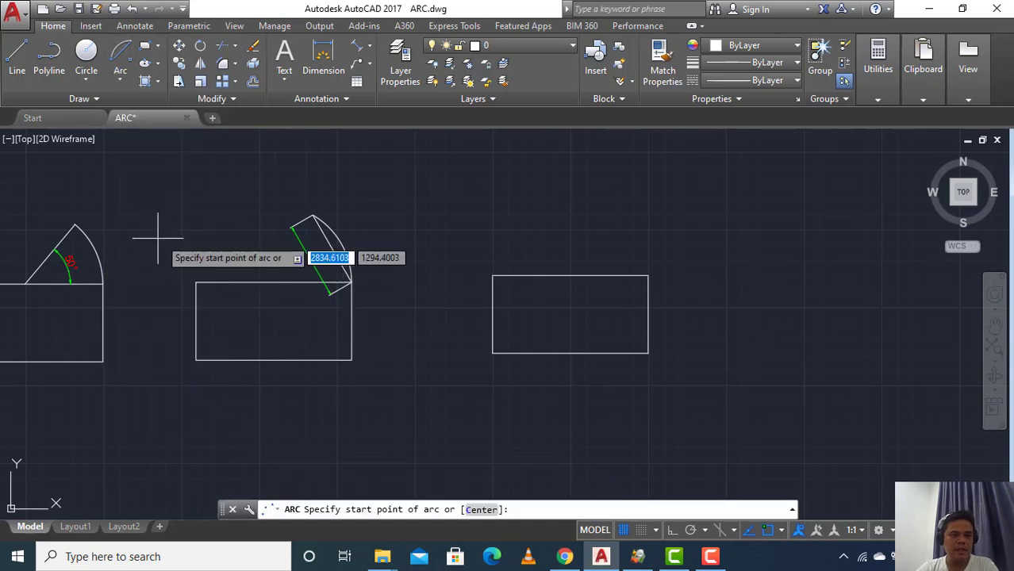
left_click(648, 275)
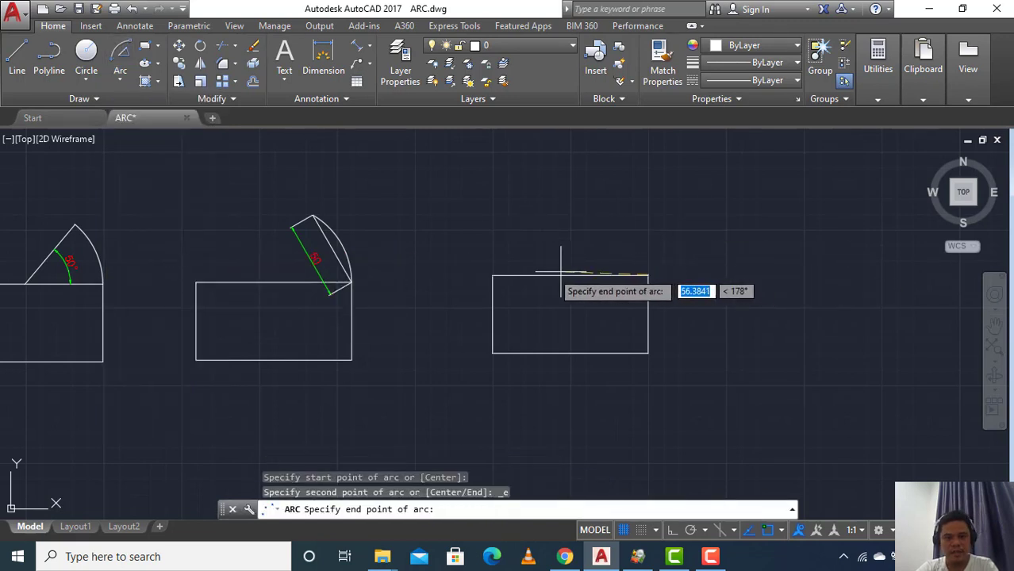
left_click(493, 276)
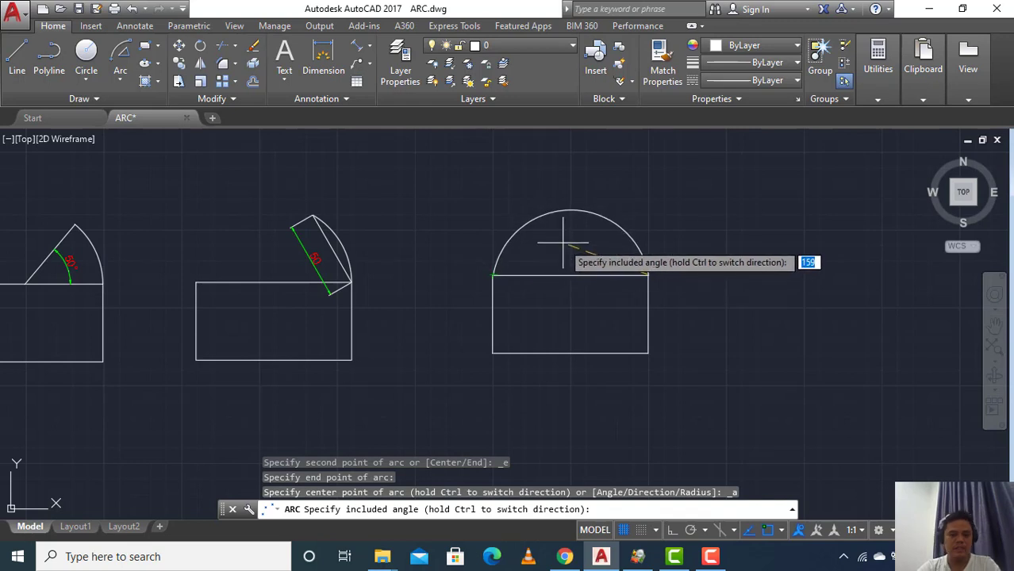
key("Return")
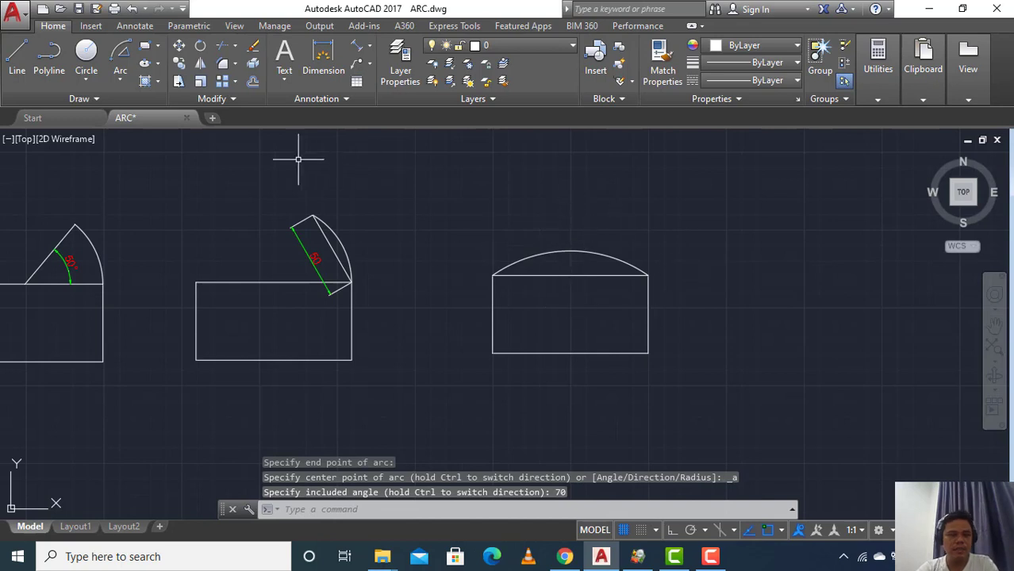
Draw two connected lines from the rectangle's upper-left corner to the arc's centre and on to the upper-right corner
left_click(16, 58)
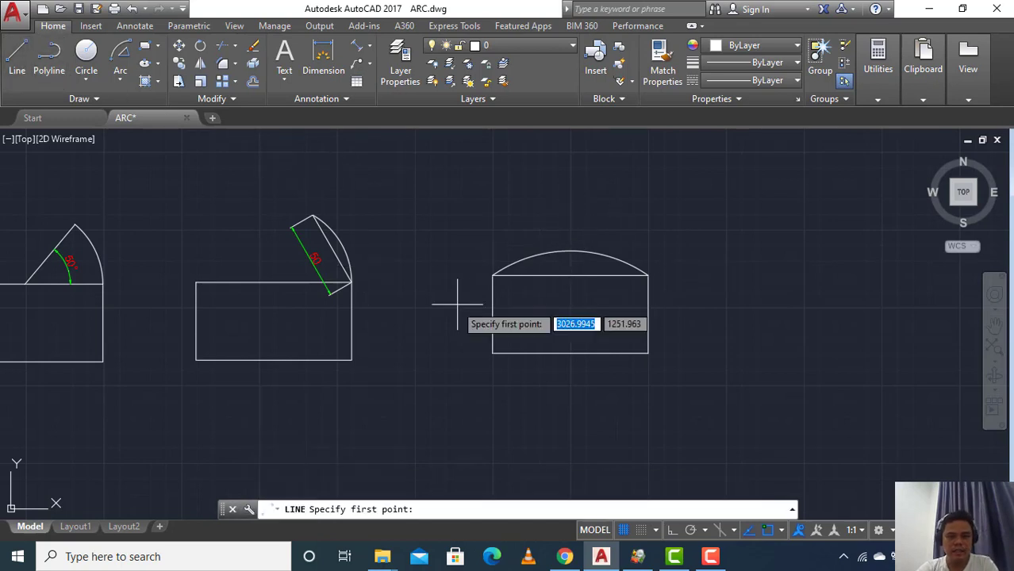
left_click(492, 276)
left_click(569, 386)
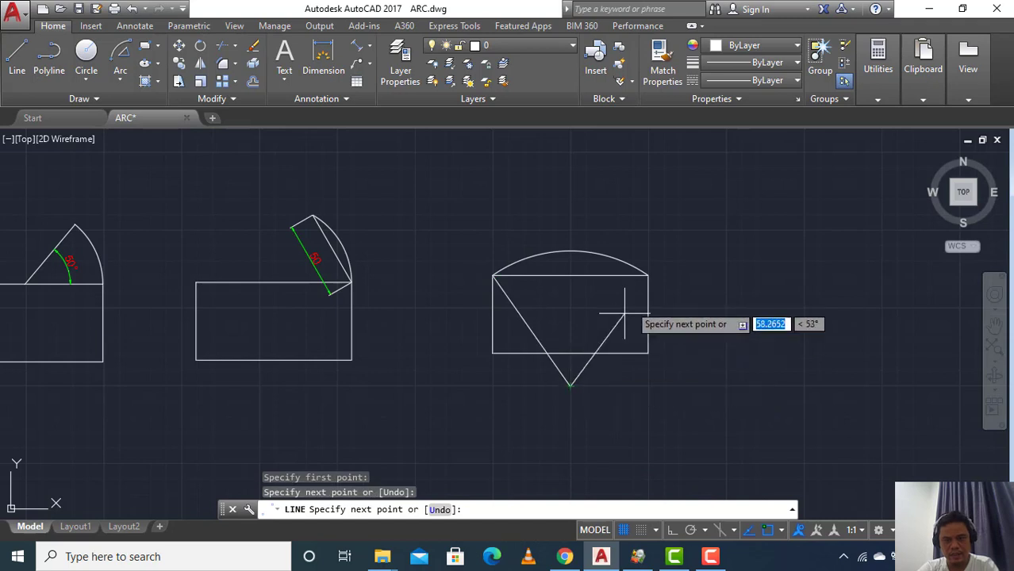
left_click(649, 276)
key("Escape")
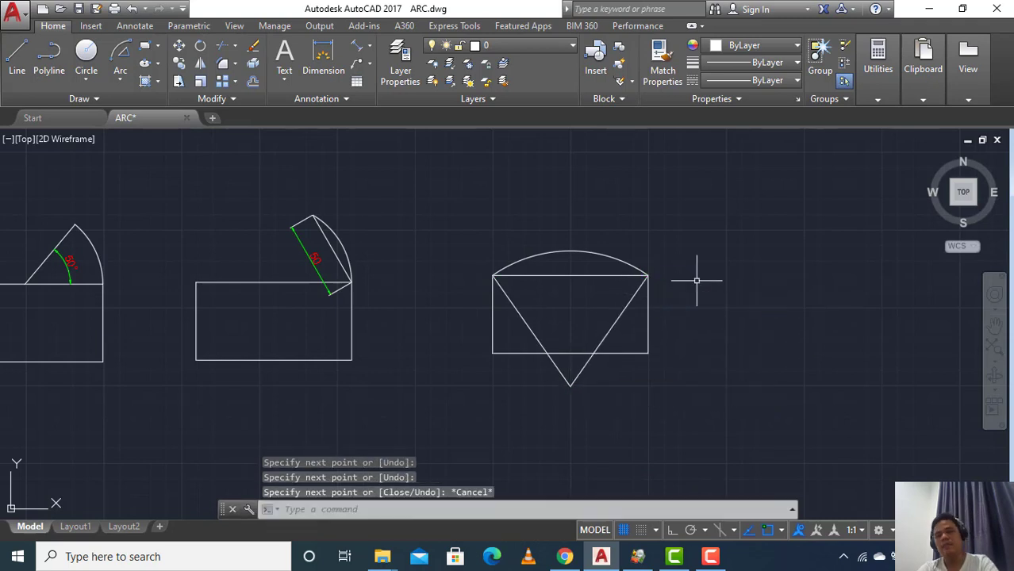
Add an angular dimension between the two radius lines of the 70-degree arc, placed inside the rectangle
left_click(371, 51)
left_click(388, 127)
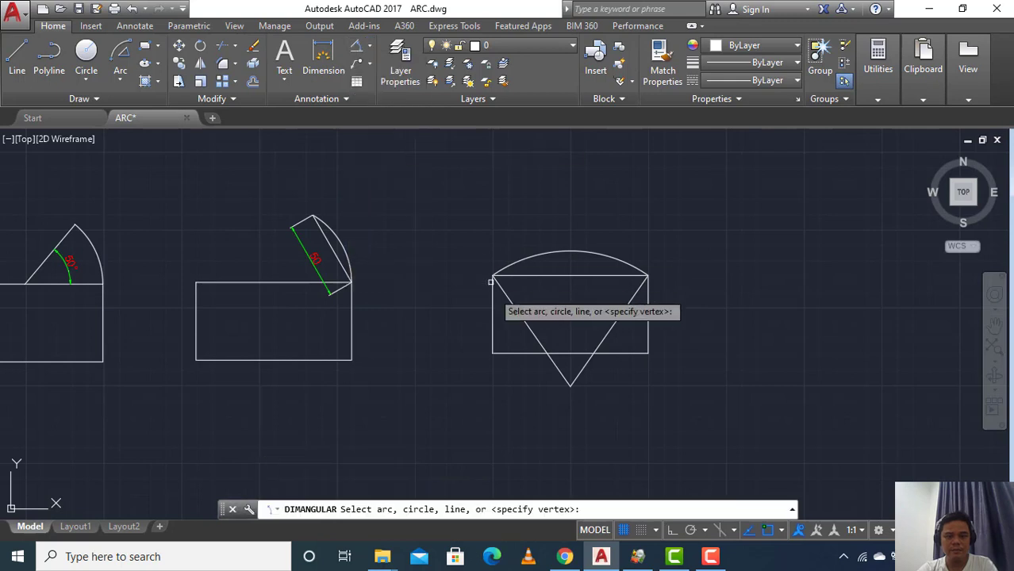
left_click(520, 315)
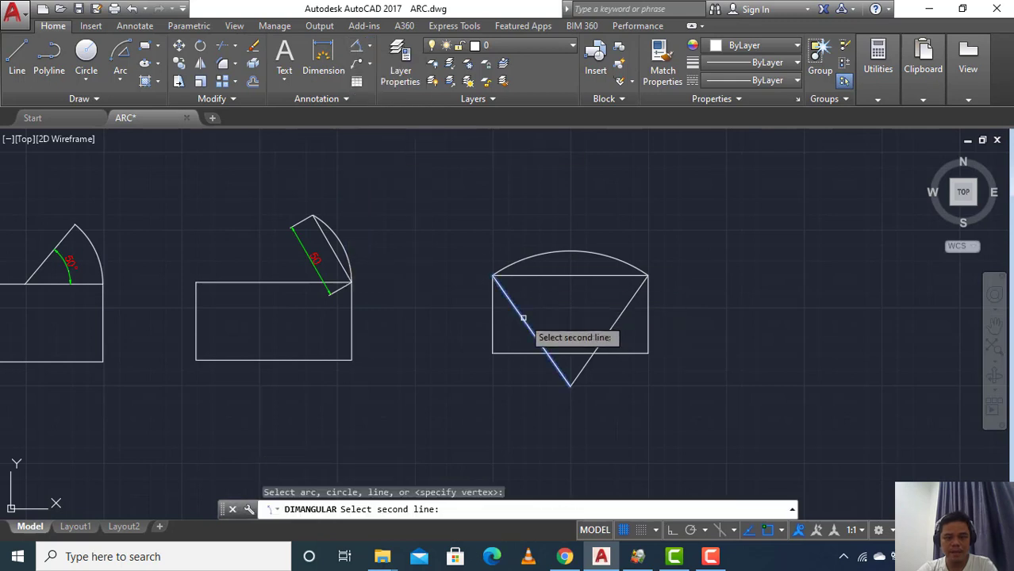
left_click(607, 334)
left_click(572, 311)
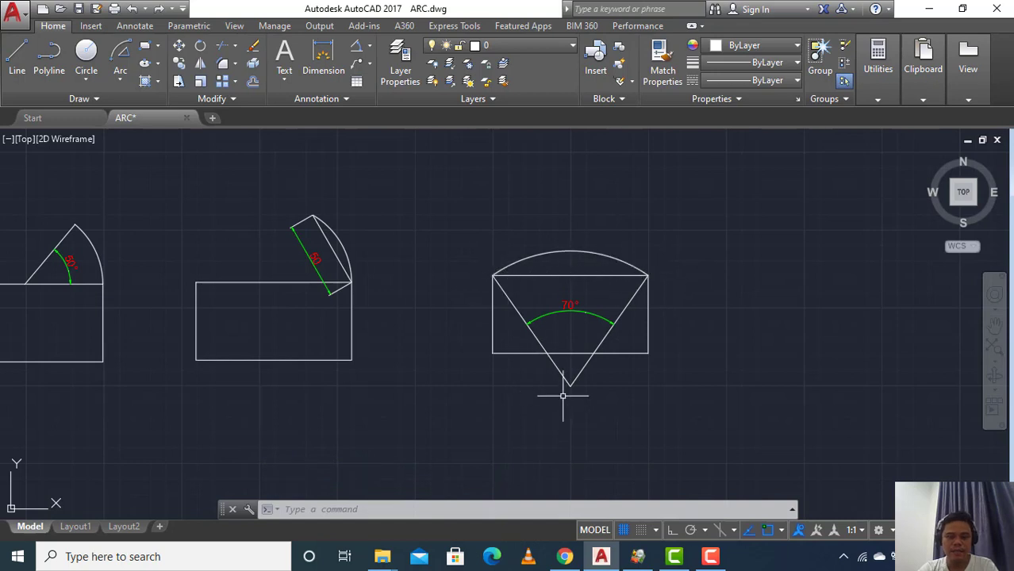
Erase the 70° angular dimension, its two radius lines and the arc, keeping only the rectangle
left_click(607, 344)
left_click(518, 301)
type("e")
key("Return")
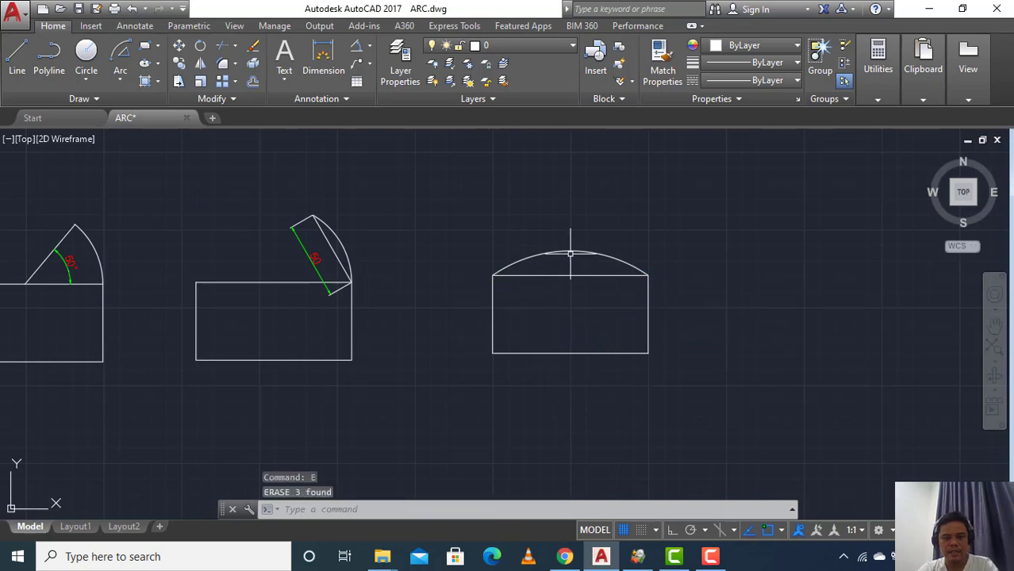
left_click(587, 269)
left_click(528, 228)
type("e")
key("Return")
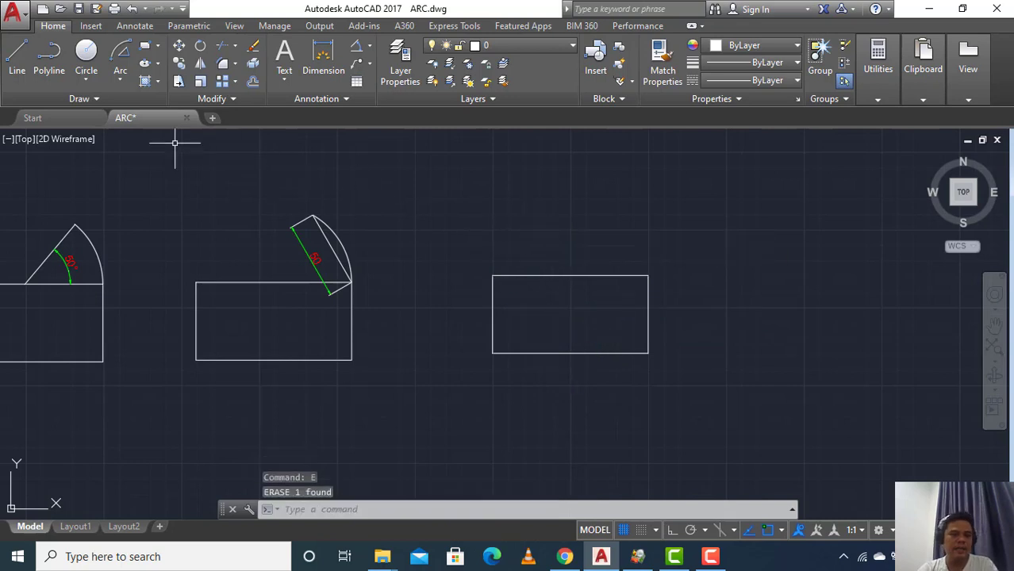
Draw a Start, End, Angle arc from the rectangle's upper-right corner to its upper-left corner with an included angle of 50
left_click(121, 79)
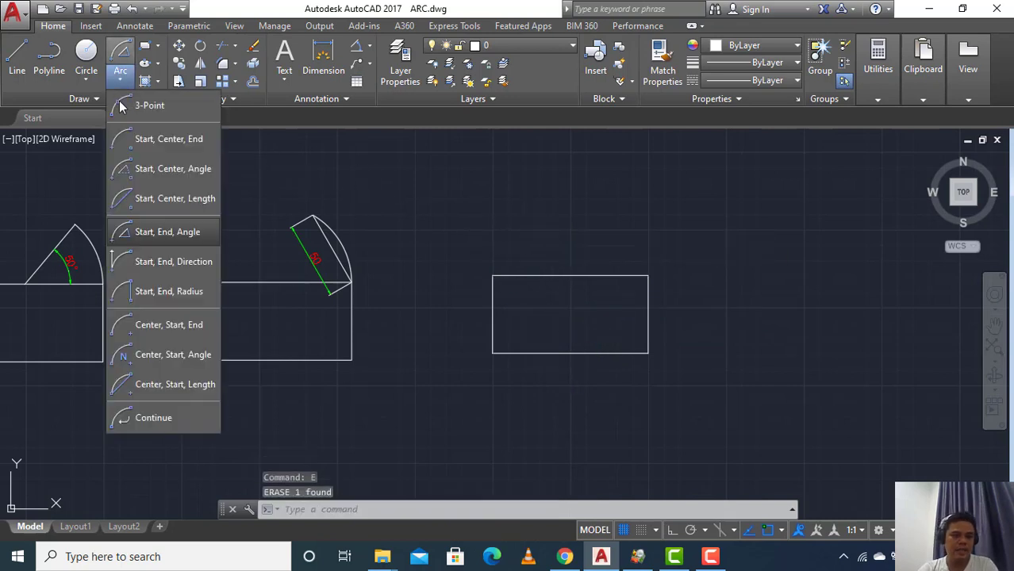
left_click(150, 233)
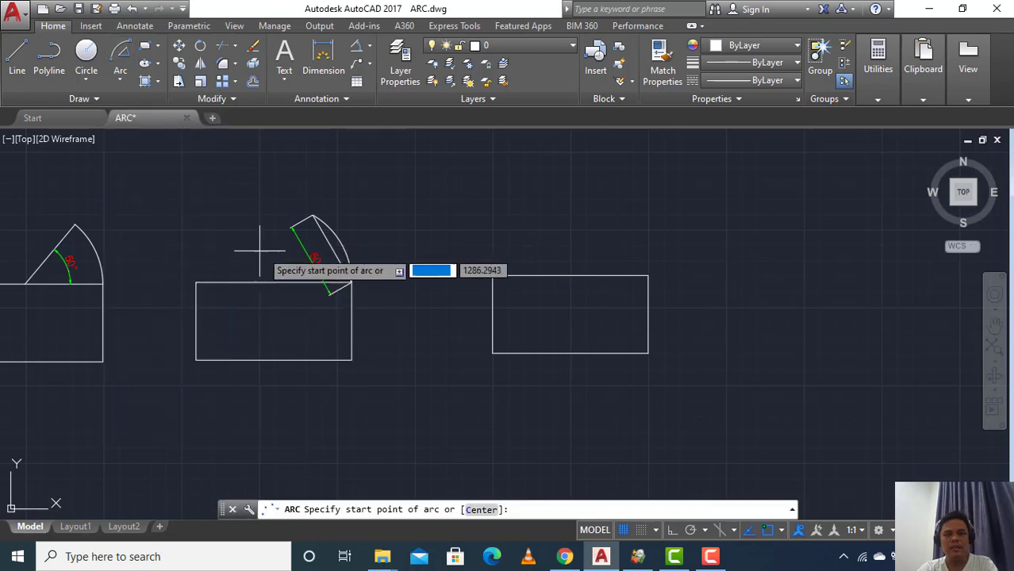
left_click(648, 276)
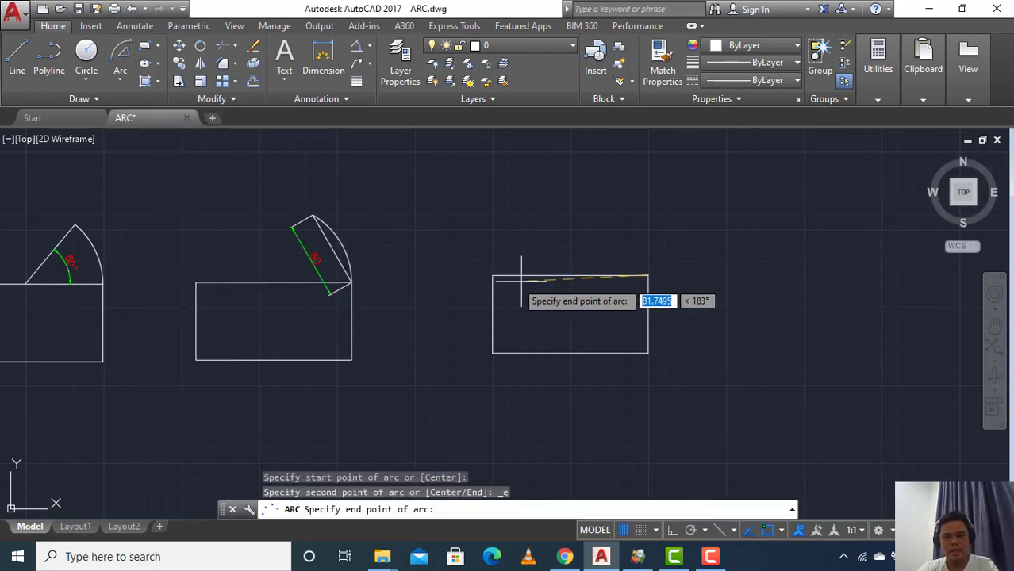
left_click(495, 276)
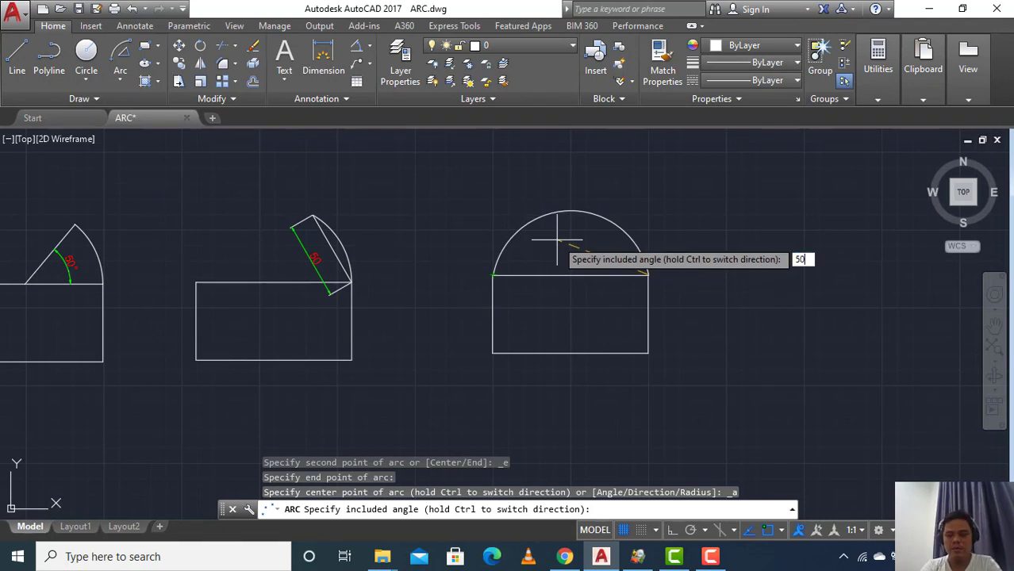
key("Return")
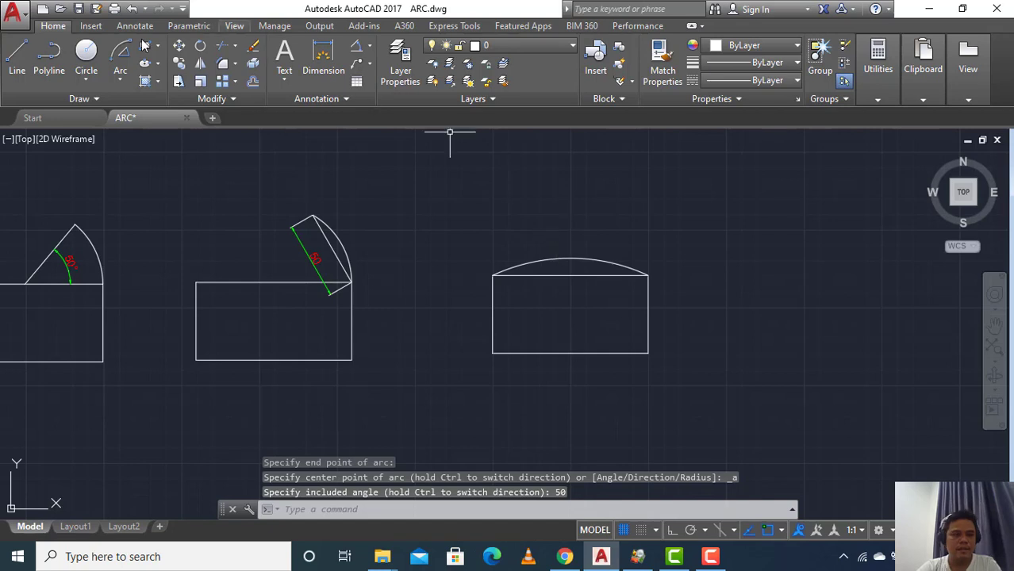
Draw lines from the rectangle's upper-left corner to the 50-degree arc's centre and back up to the upper-right corner
left_click(16, 52)
left_click(493, 275)
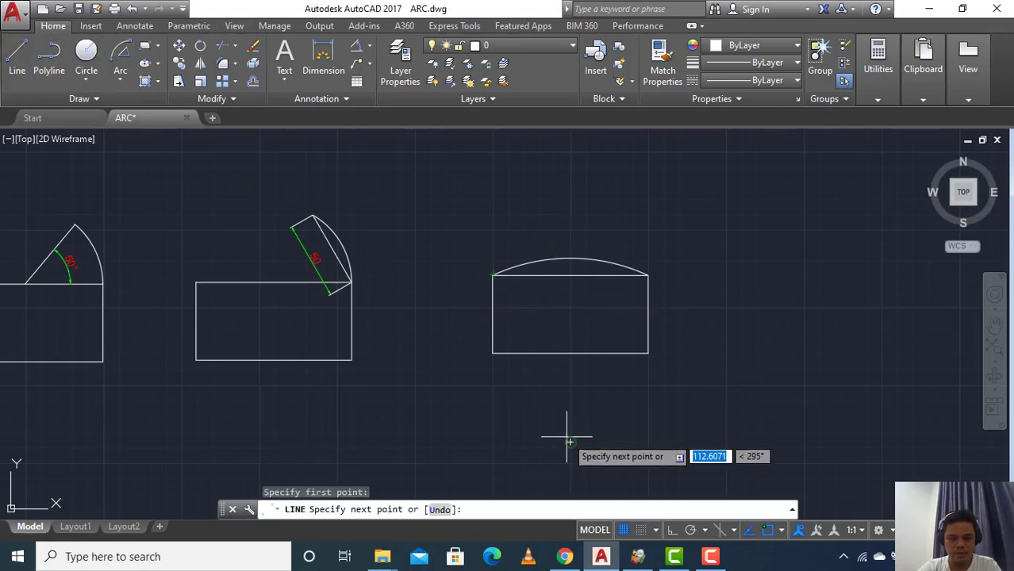
left_click(570, 442)
left_click(648, 275)
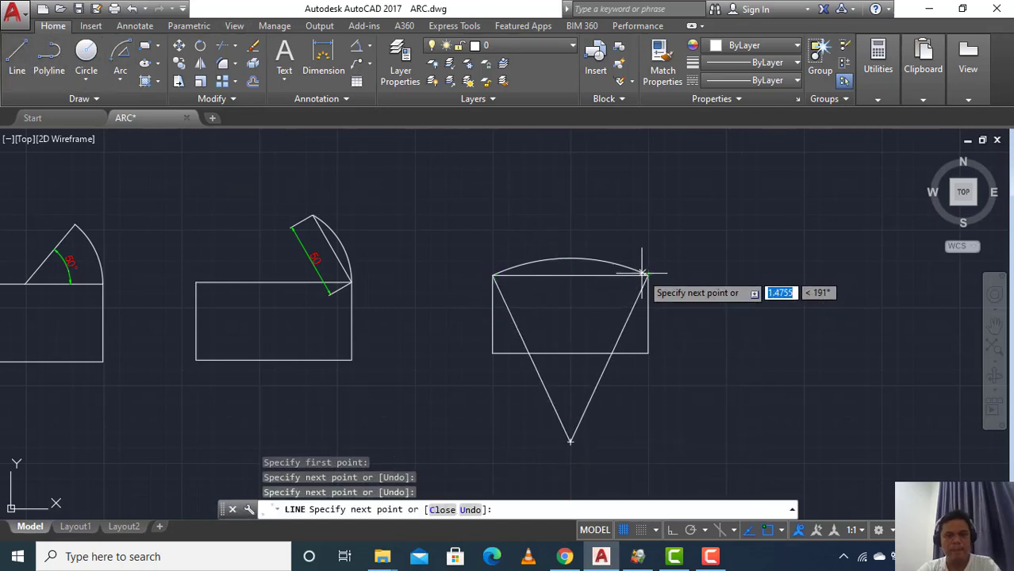
key("Escape")
Add an angular dimension between the two radius lines of the 50-degree arc, placed inside the rectangle
type("dan")
key("Return")
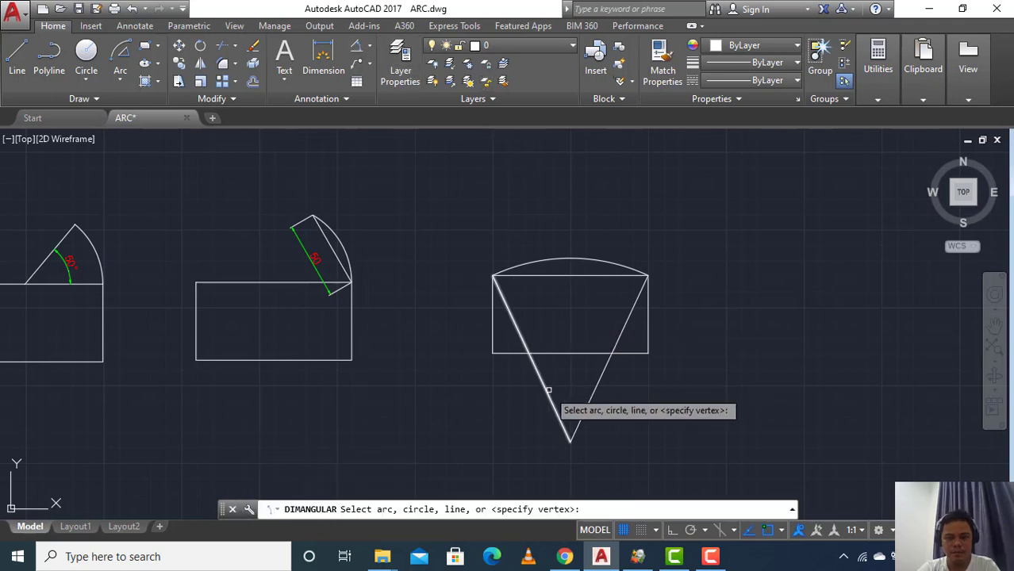
left_click(526, 345)
left_click(589, 393)
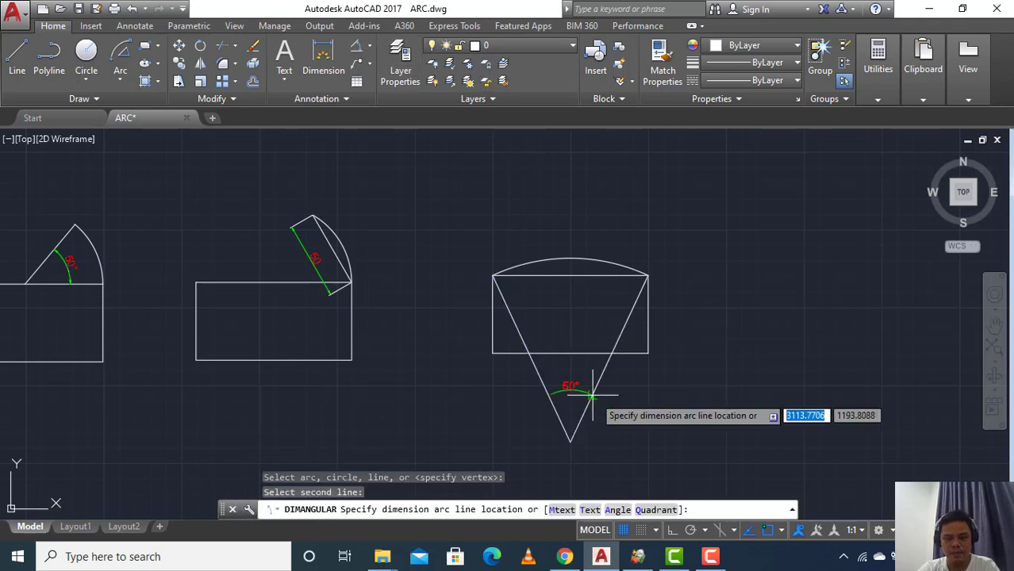
left_click(584, 343)
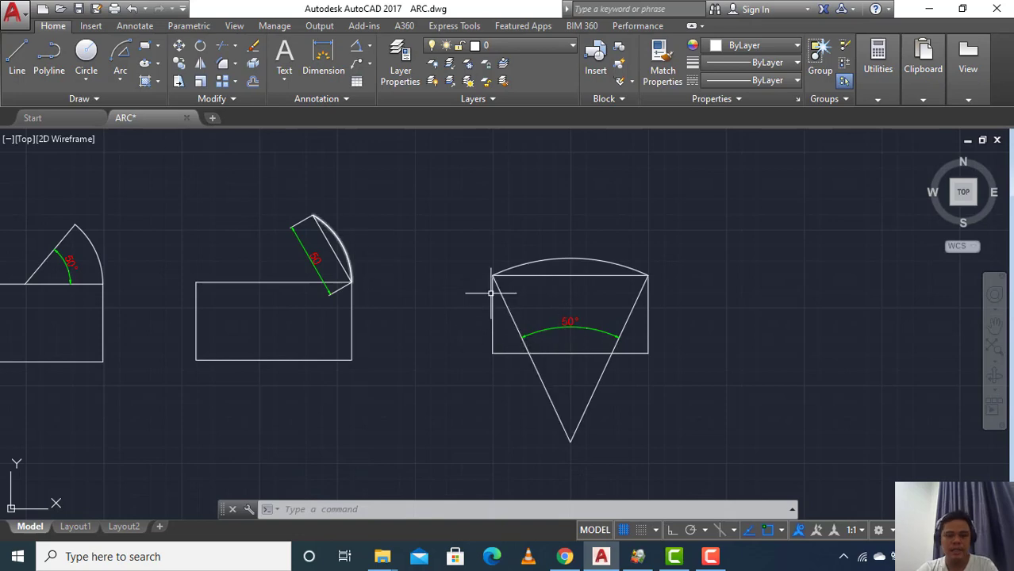
middle_click_drag(560, 307, 418, 369)
scroll(423, 369, "up", 6)
scroll(425, 367, "down", 8)
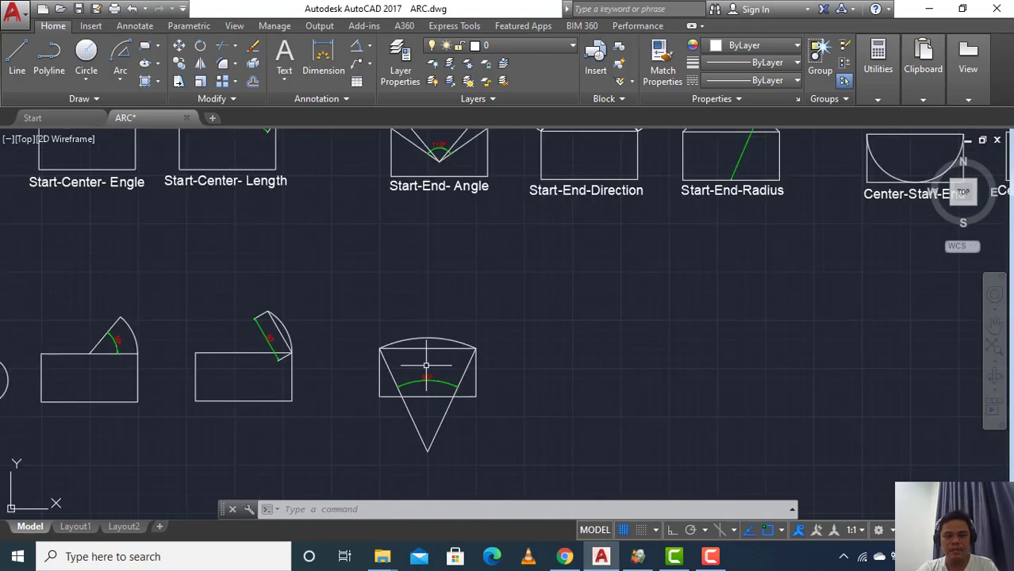
Copy the Start-End-Direction example's rectangle straight down into the empty space beside the 50-degree arc example
scroll(426, 366, "down", 2)
scroll(516, 248, "up", 2)
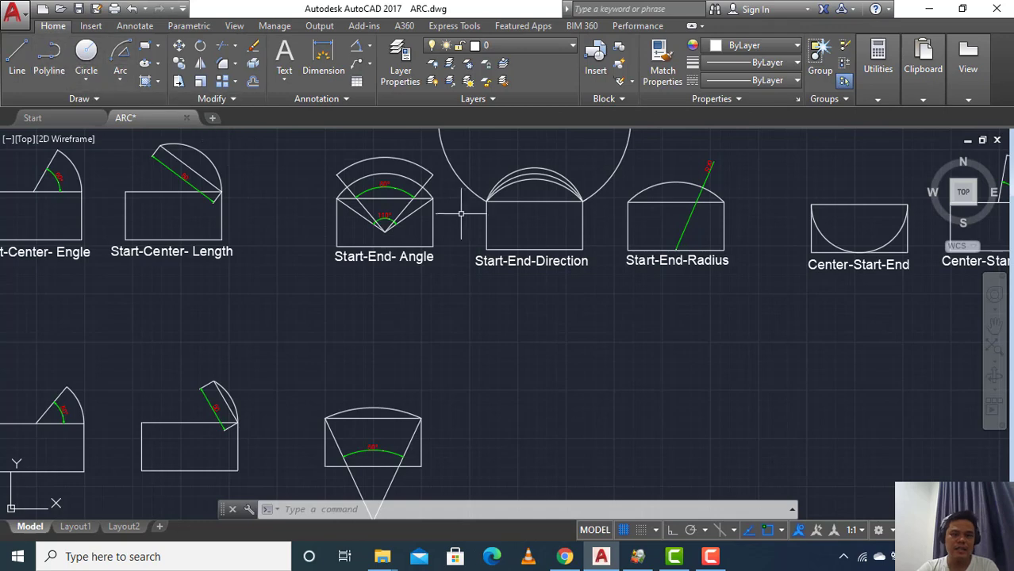
left_click(502, 229)
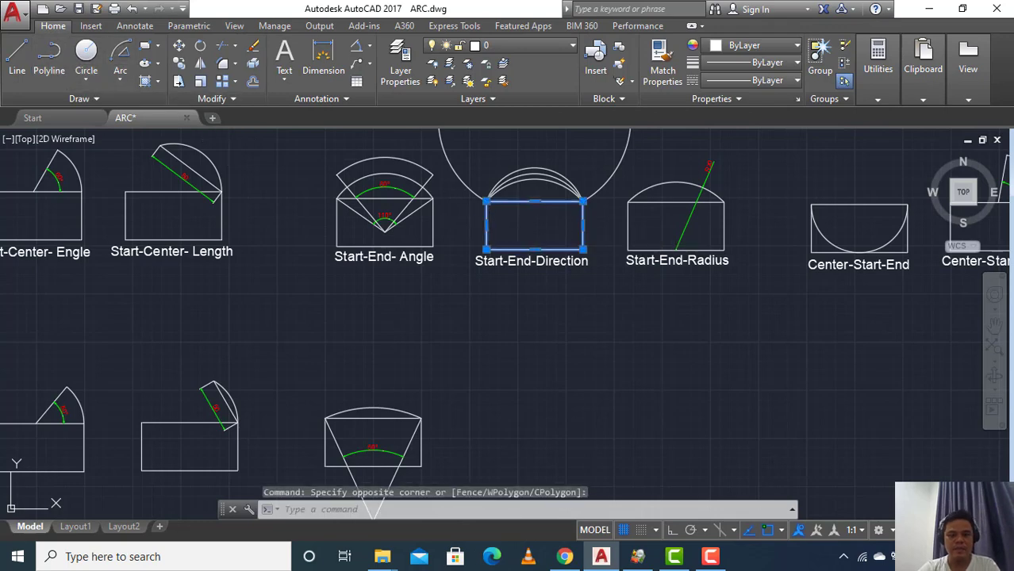
type("co")
key("Return")
left_click(545, 230)
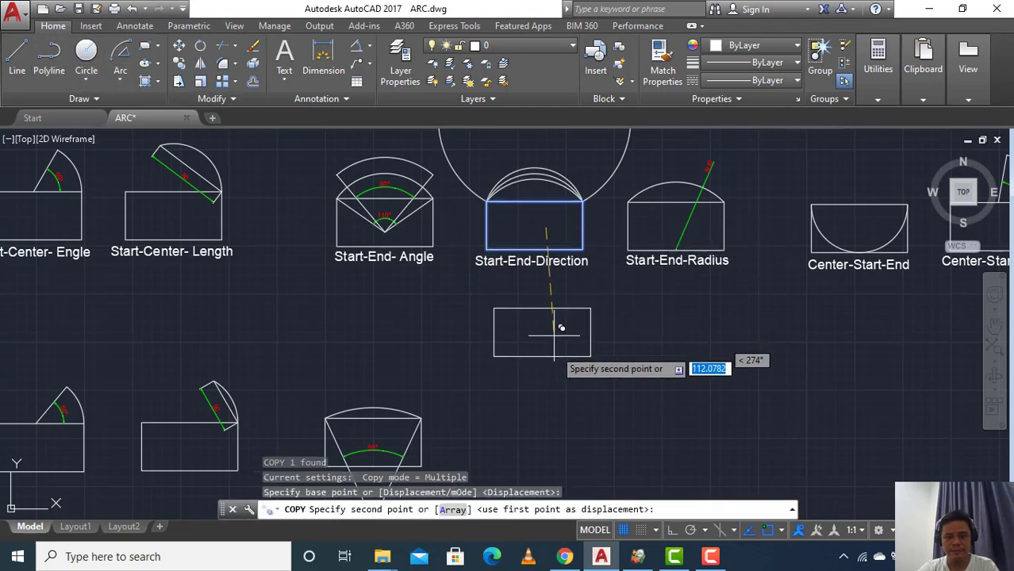
left_click(555, 417)
key("Escape")
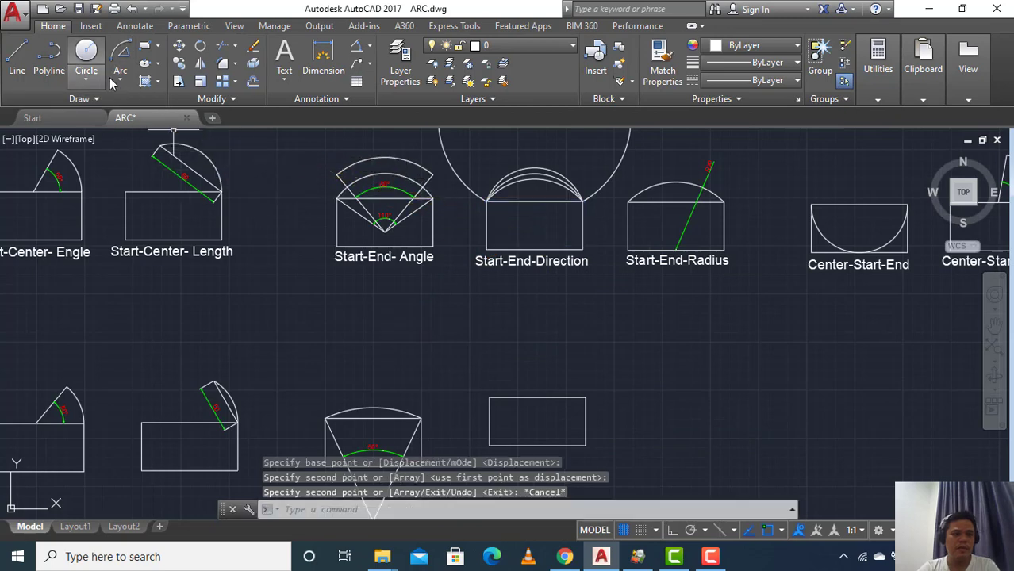
Draw a Start, End, Direction arc from the copied rectangle's upper-right corner to its upper-left corner with a tangent direction of 120
left_click(120, 80)
left_click(159, 261)
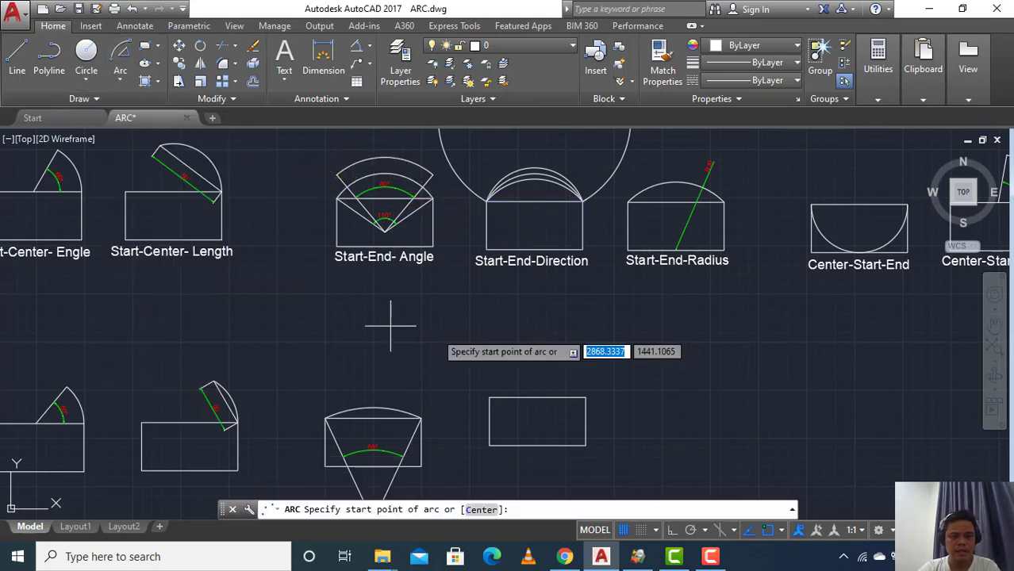
left_click(585, 398)
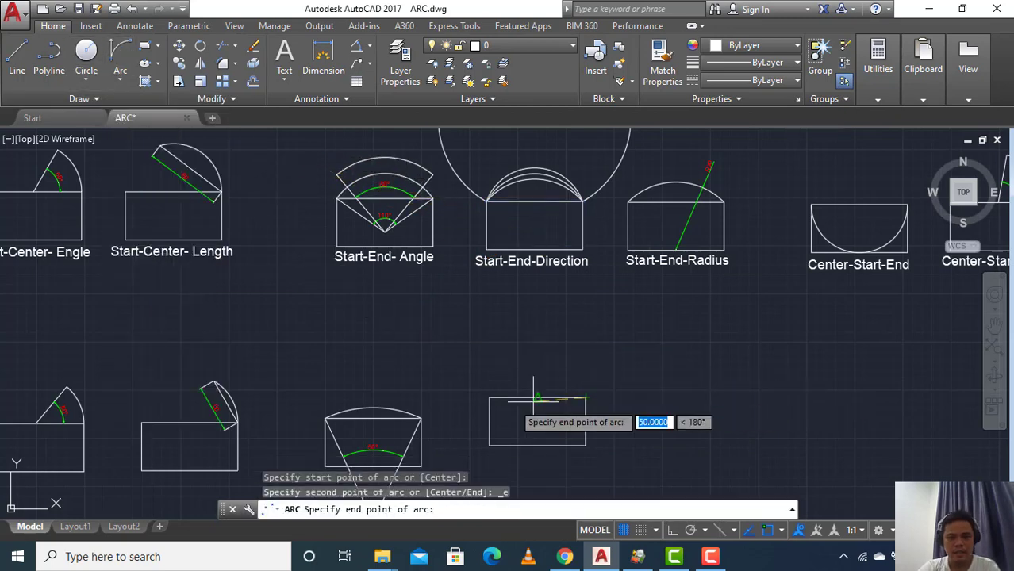
left_click(489, 397)
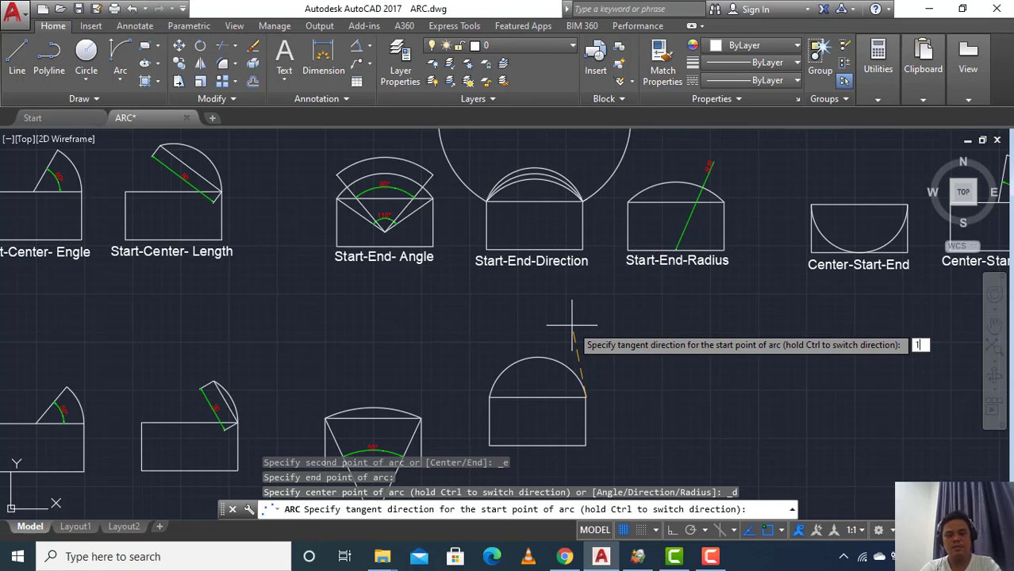
key("Return")
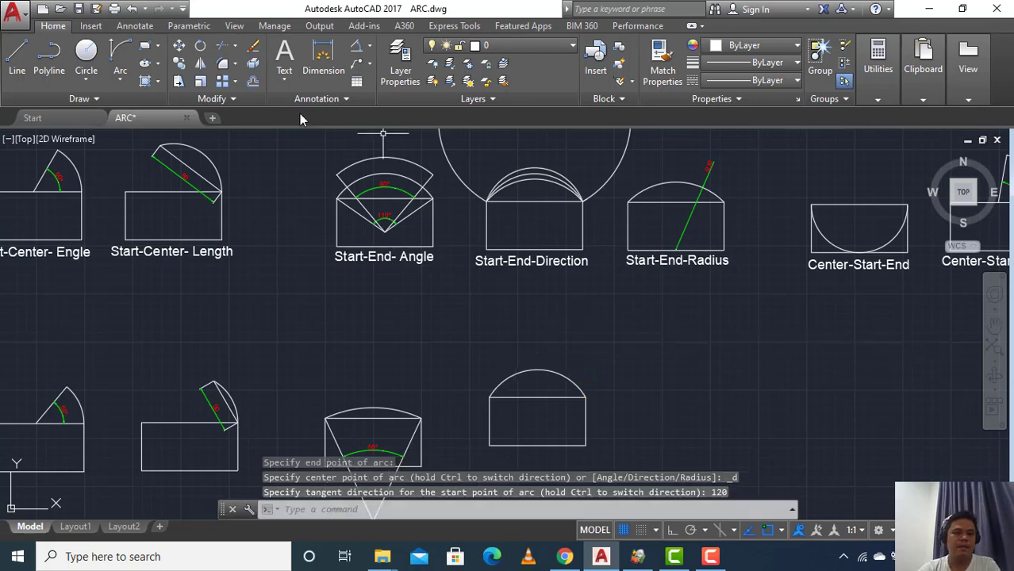
Add a second Start, End, Direction arc between the same two upper corners, from right to left, with a tangent direction of 130
left_click(123, 84)
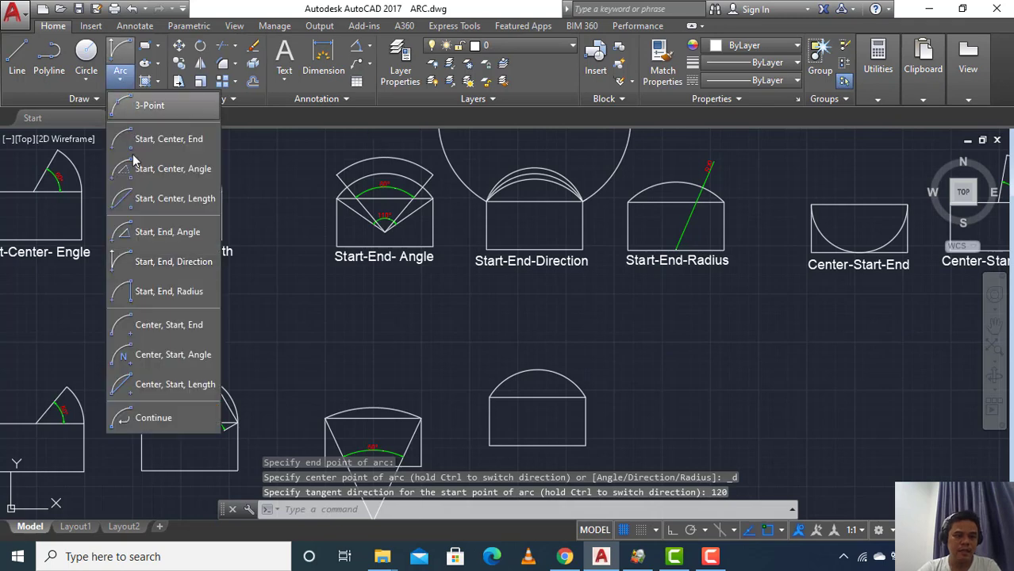
left_click(163, 262)
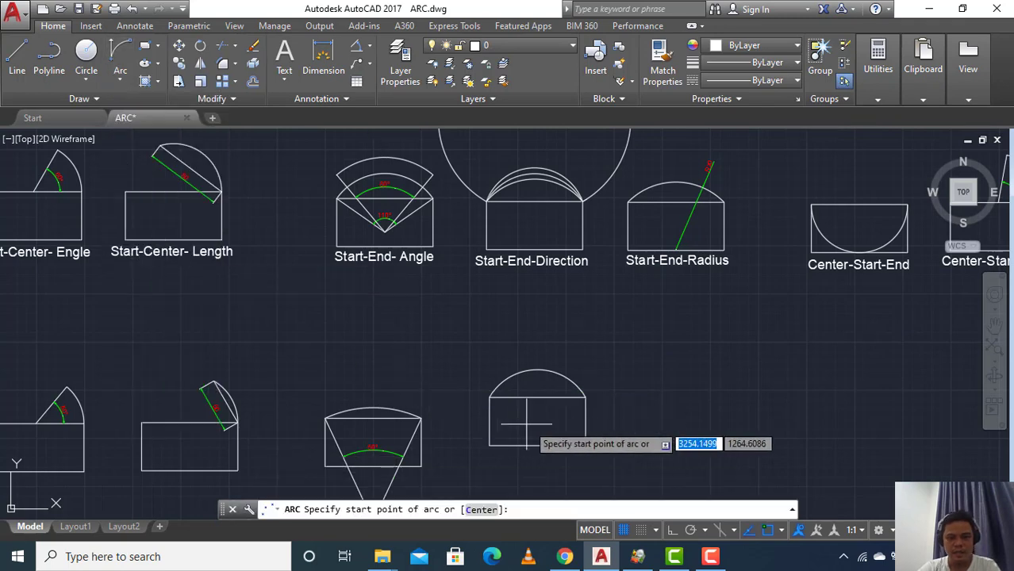
left_click(585, 397)
left_click(492, 398)
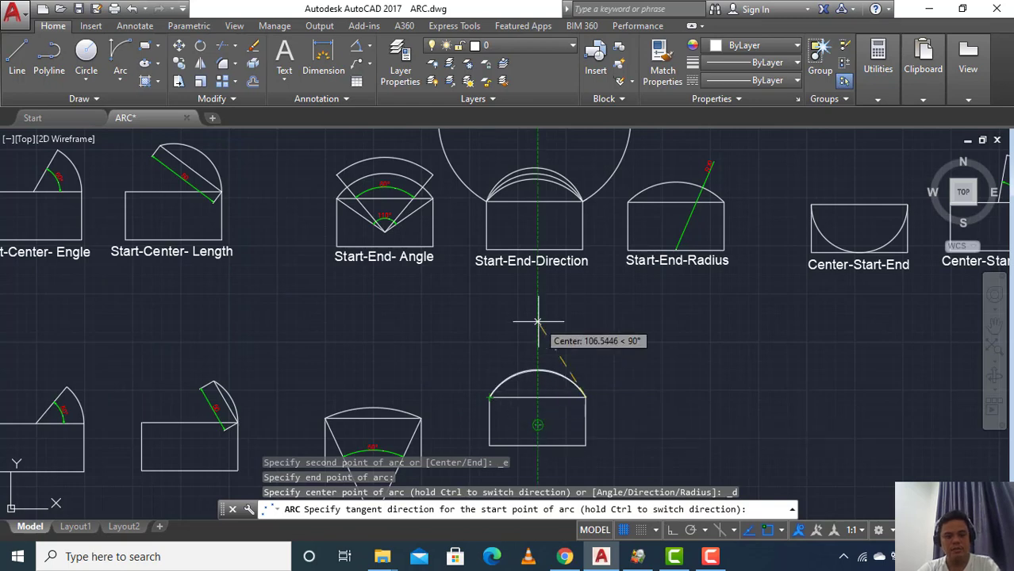
type("130")
key("Return")
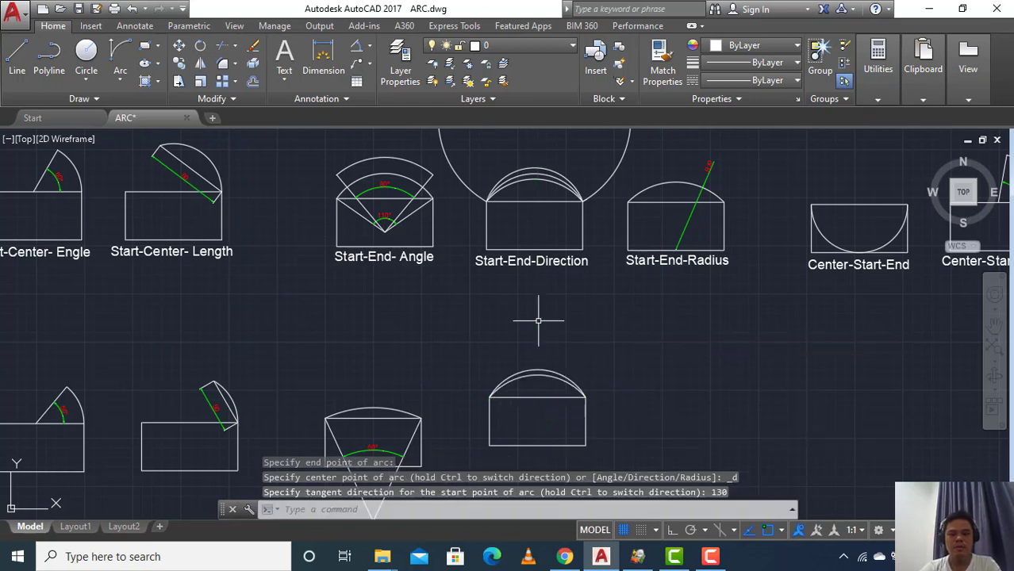
Add a third Start, End, Direction arc from the upper-right to the upper-left corner with a tangent direction of 140
left_click(119, 79)
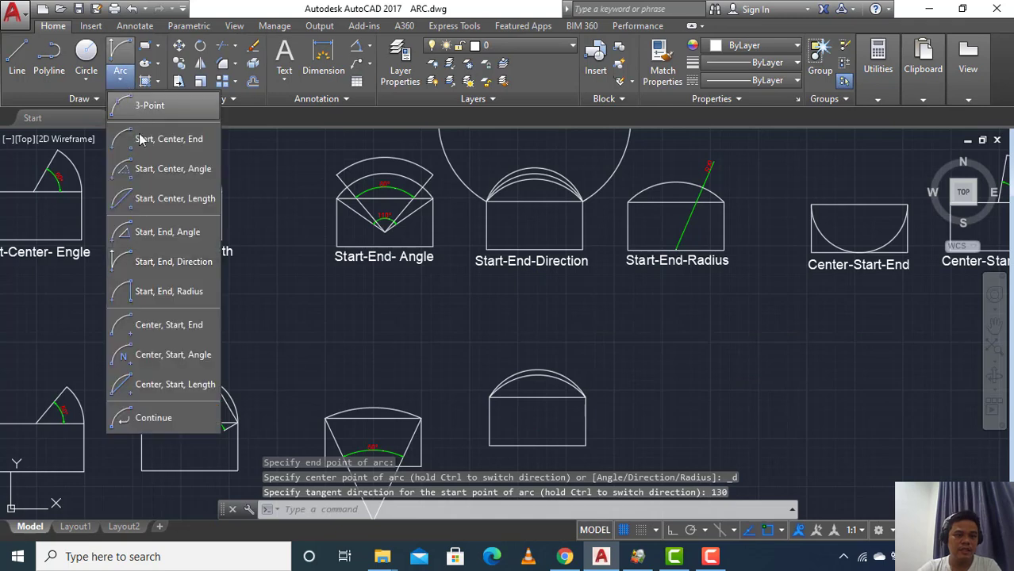
left_click(158, 261)
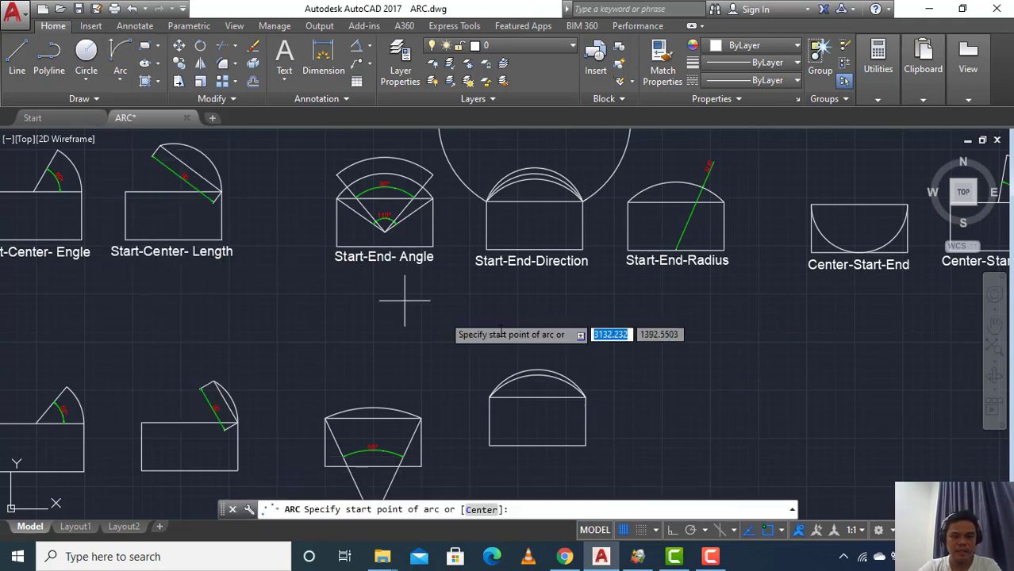
left_click(585, 396)
left_click(490, 397)
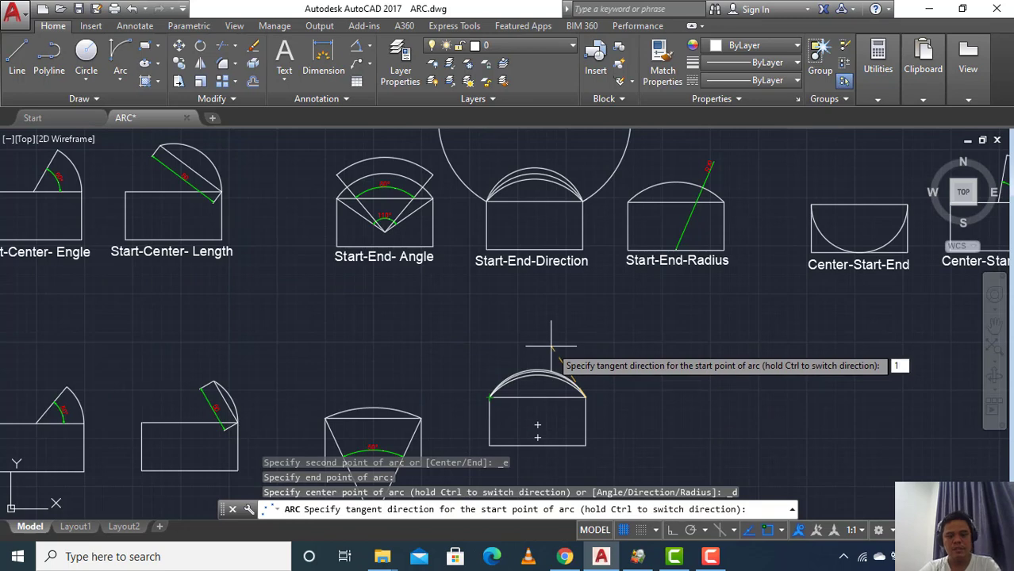
key("Return")
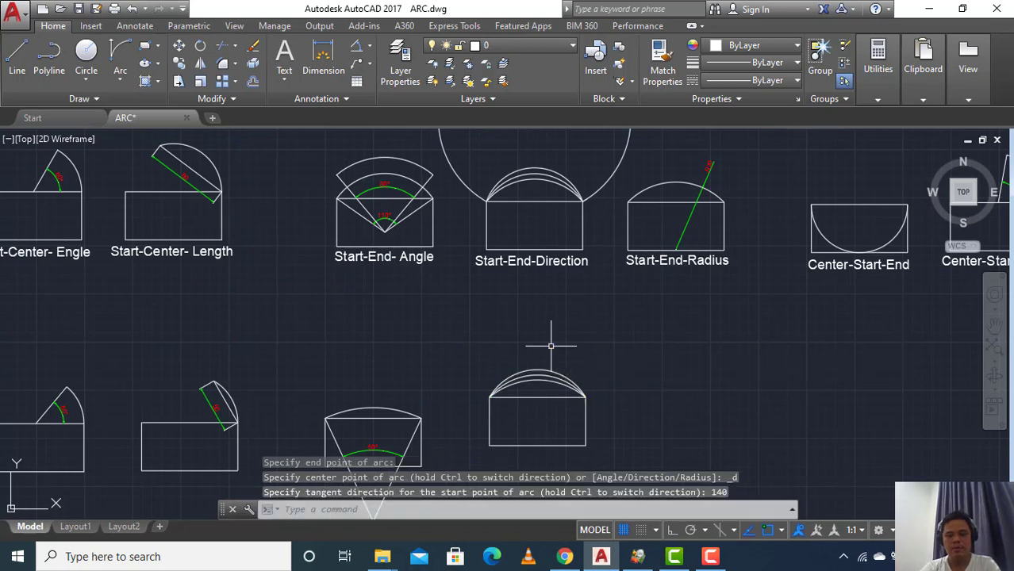
Draw a 5-unit line at 120° from the rectangle's upper-right corner to mark the first arc's tangent direction
scroll(569, 363, "down", 3)
scroll(566, 353, "up", 5)
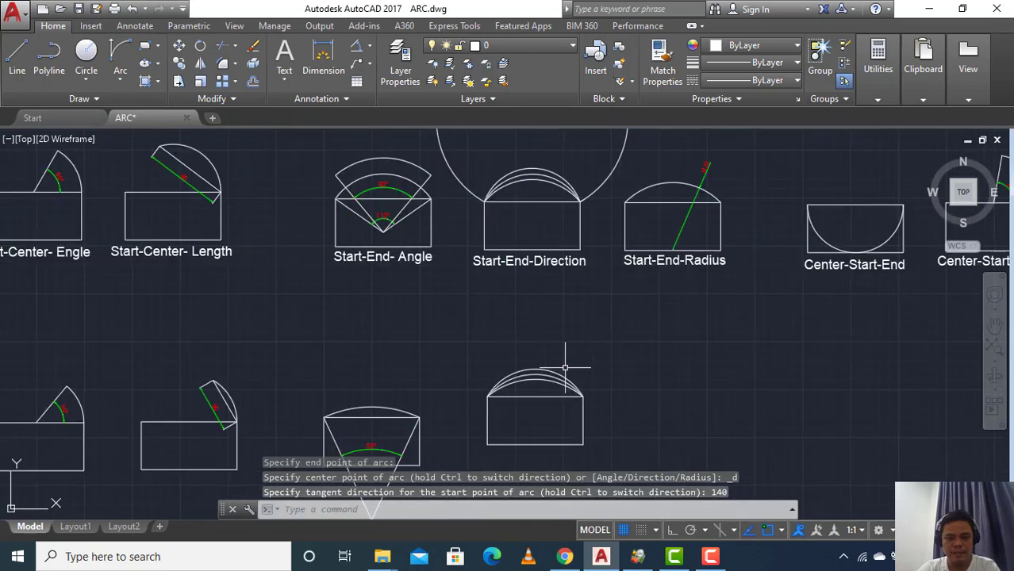
scroll(563, 397, "up", 2)
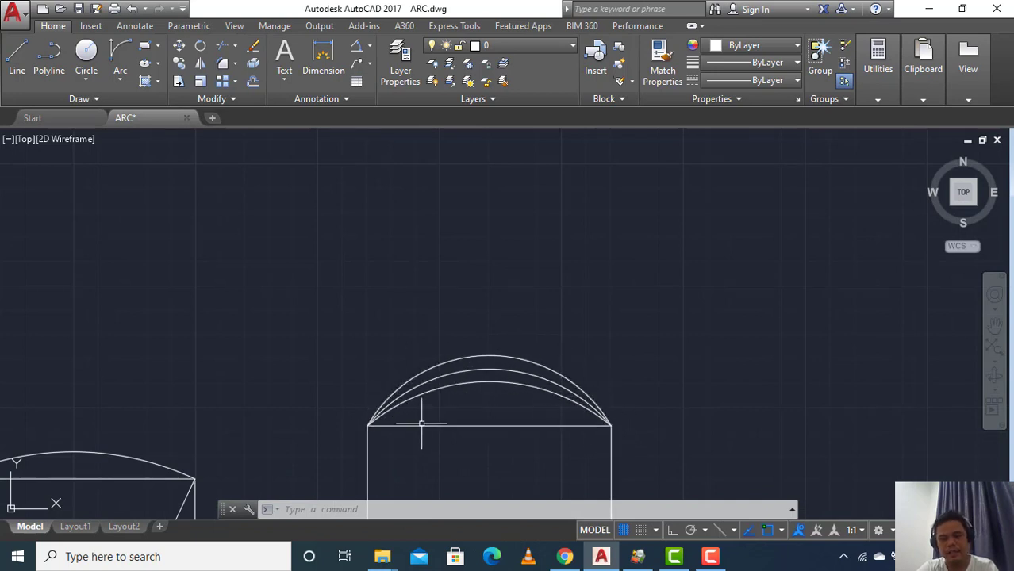
left_click(17, 57)
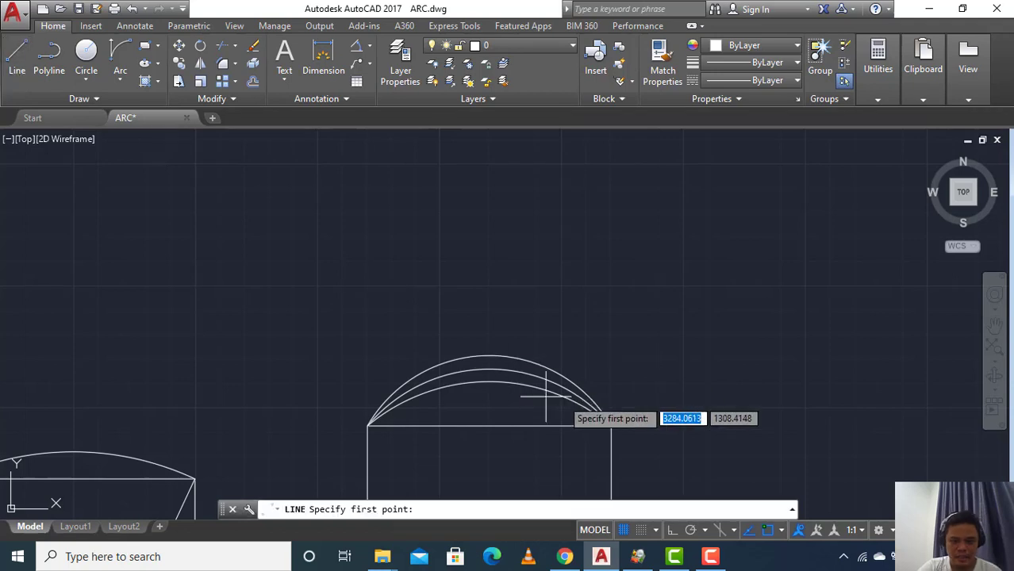
scroll(614, 433, "up", 4)
left_click(612, 461)
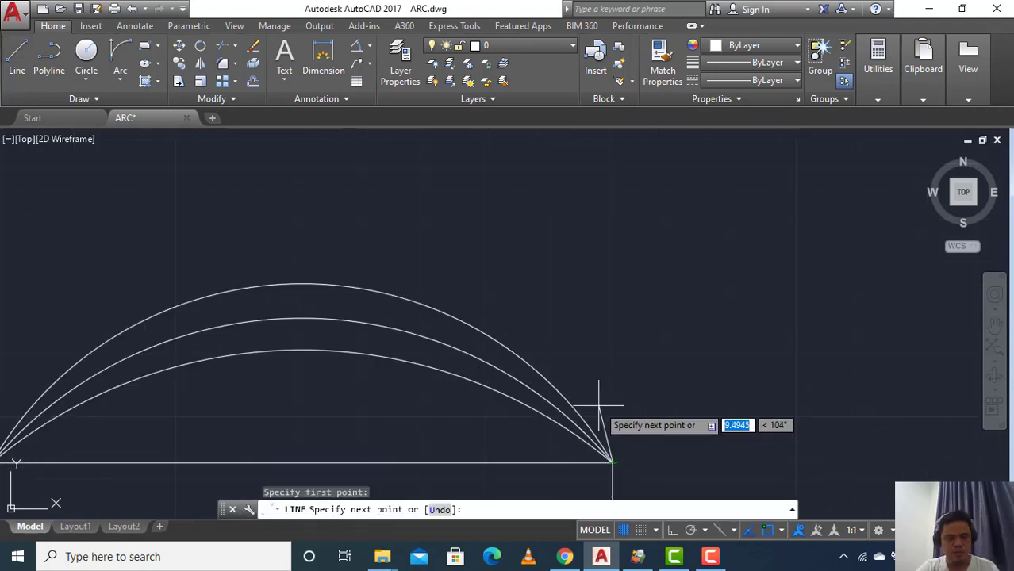
key("F8")
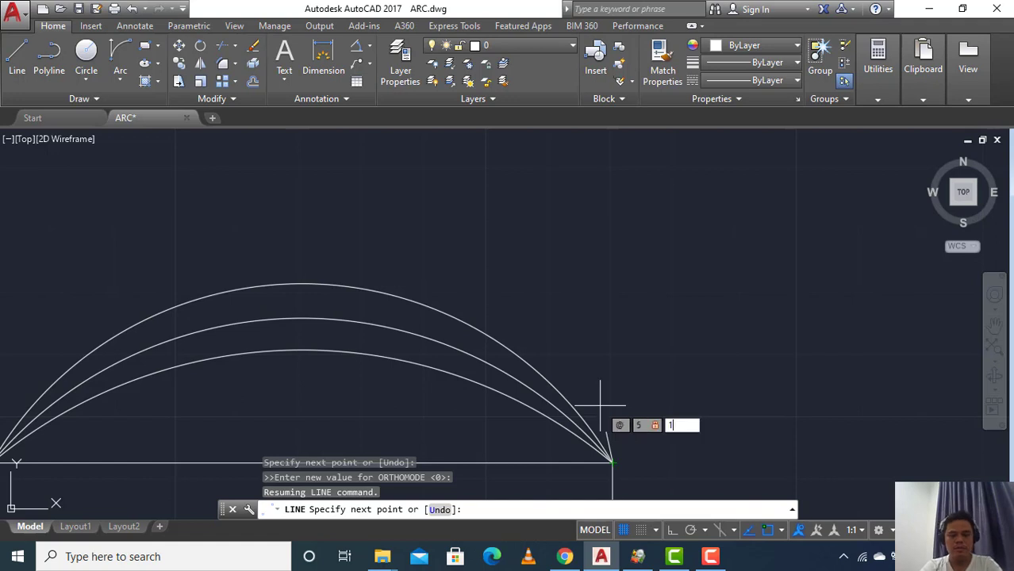
key("Return")
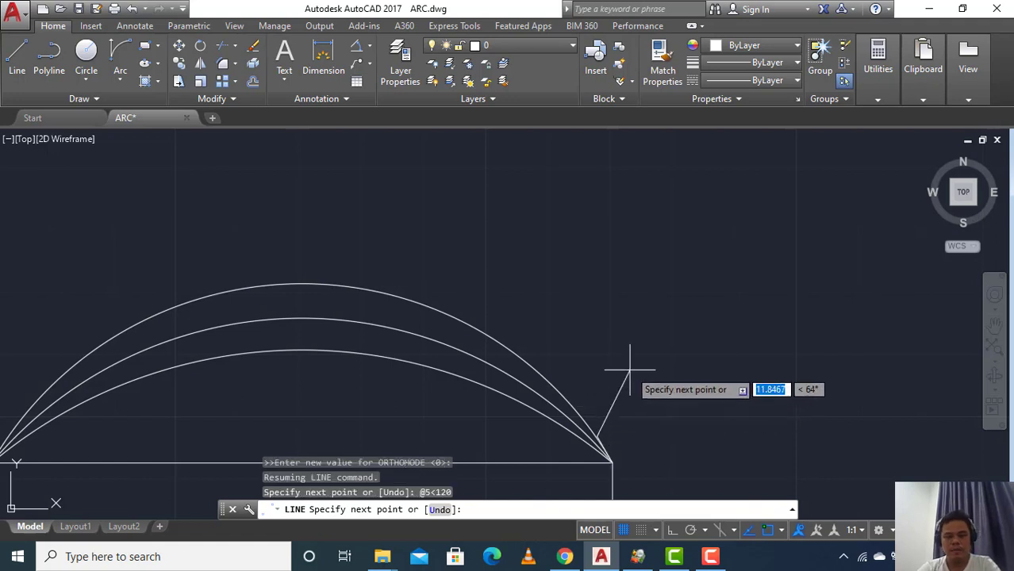
key("Escape")
Add an angular dimension between the rectangle's top edge and the short tangent line, placed outside above the upper-right corner
scroll(601, 461, "up", 6)
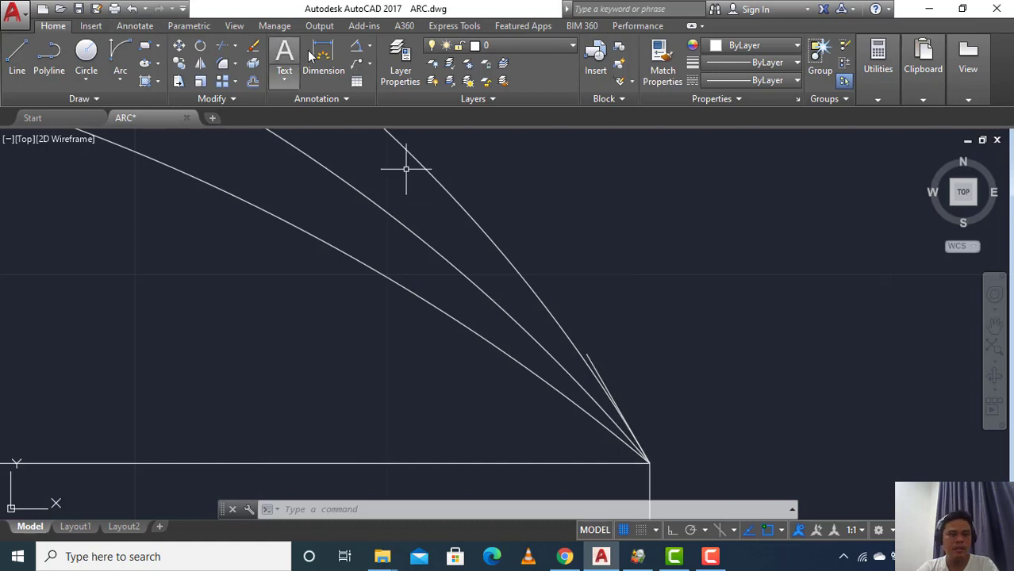
left_click(355, 46)
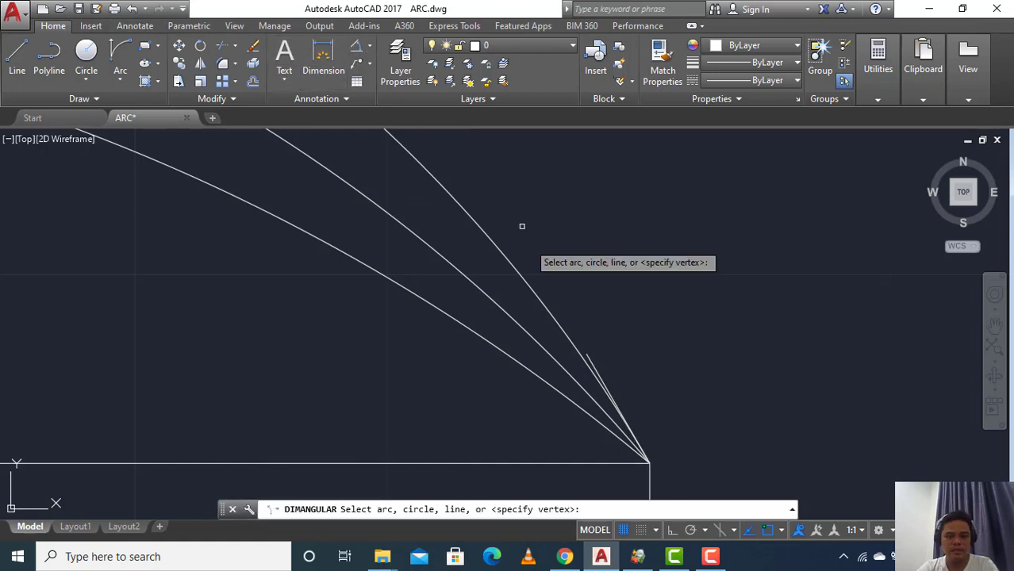
left_click(587, 464)
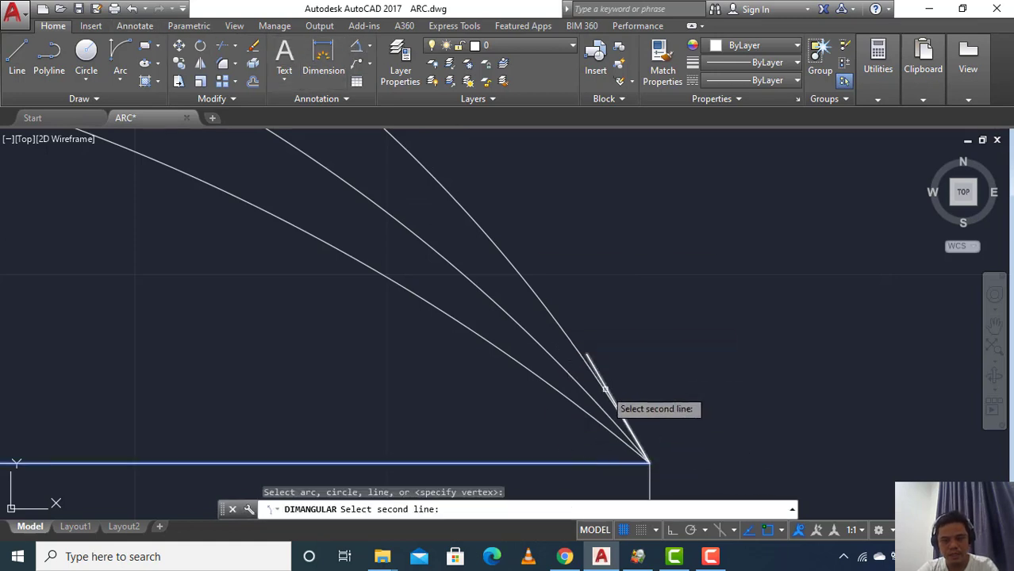
left_click(609, 392)
scroll(676, 403, "up", 3)
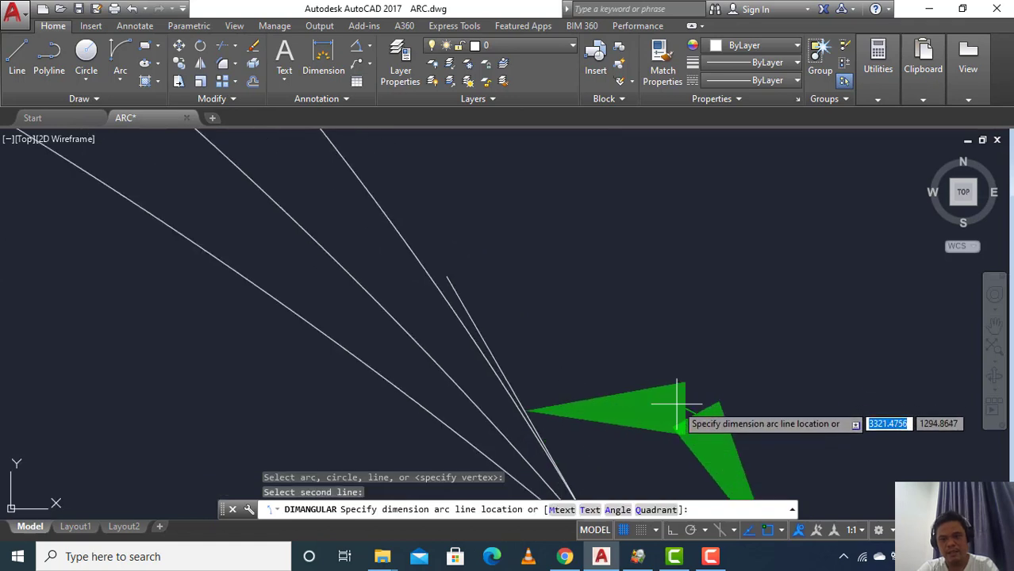
scroll(676, 403, "down", 5)
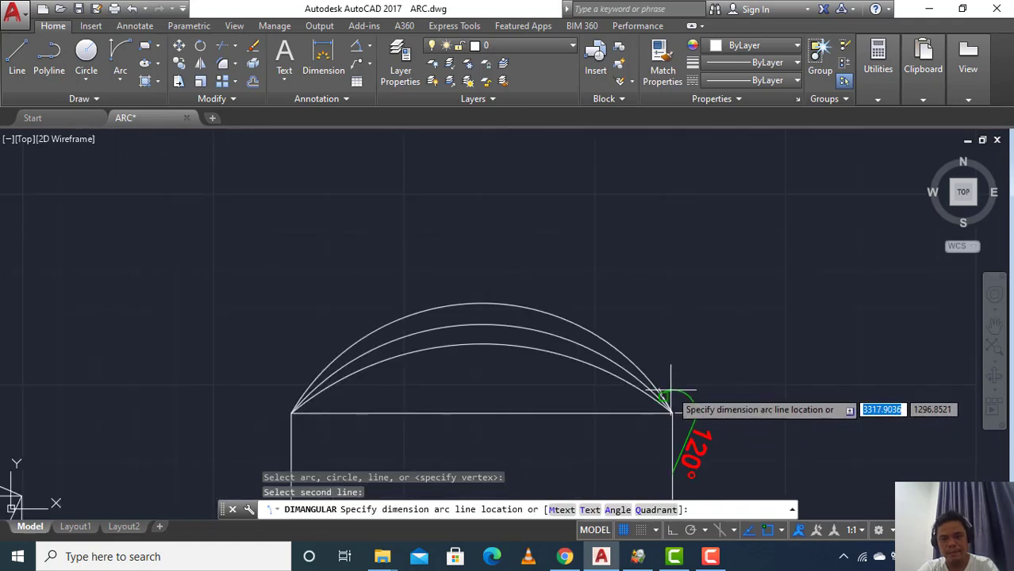
left_click(675, 370)
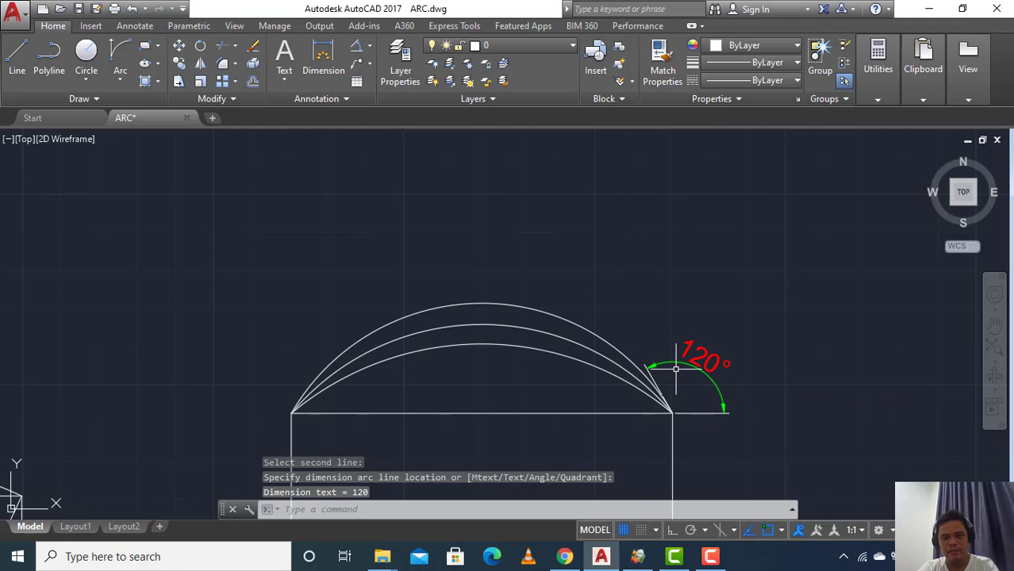
Draw a 5-unit line at 140° from the rectangle's upper-right corner to mark the lowest arc's tangent direction
scroll(674, 370, "up", 2)
scroll(670, 398, "up", 3)
key("Escape")
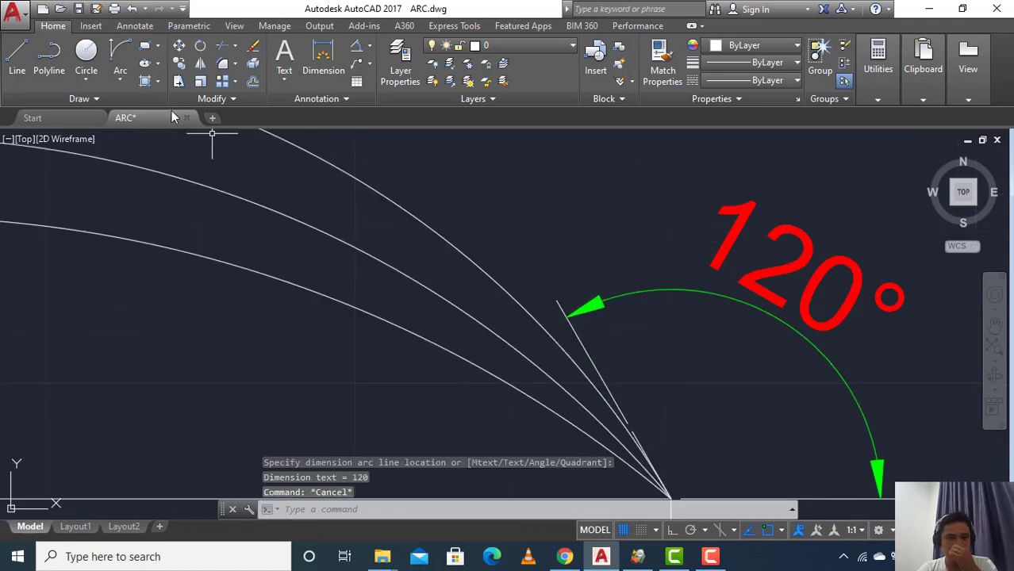
left_click(16, 55)
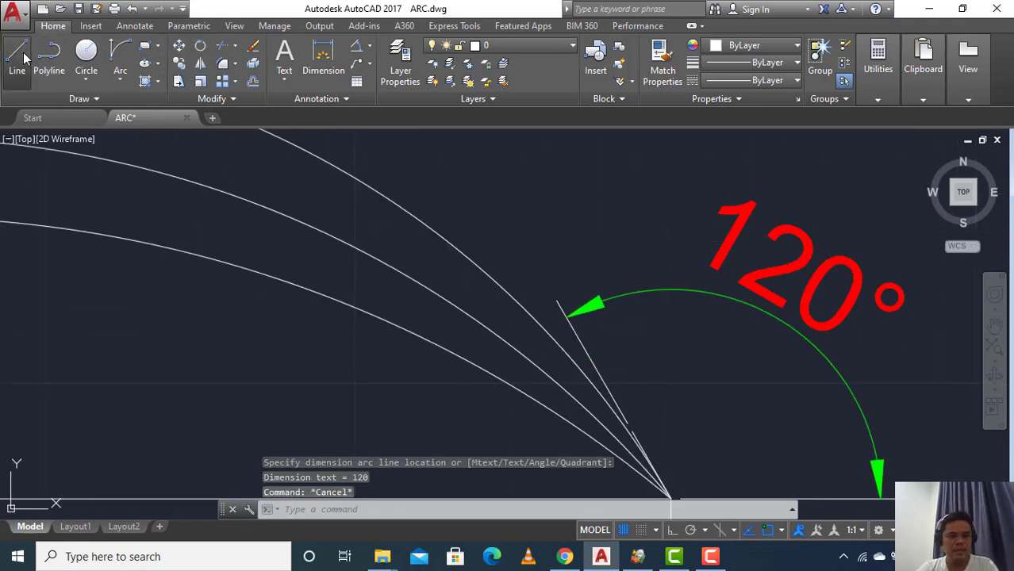
scroll(611, 453, "up", 1)
scroll(607, 335, "down", 3)
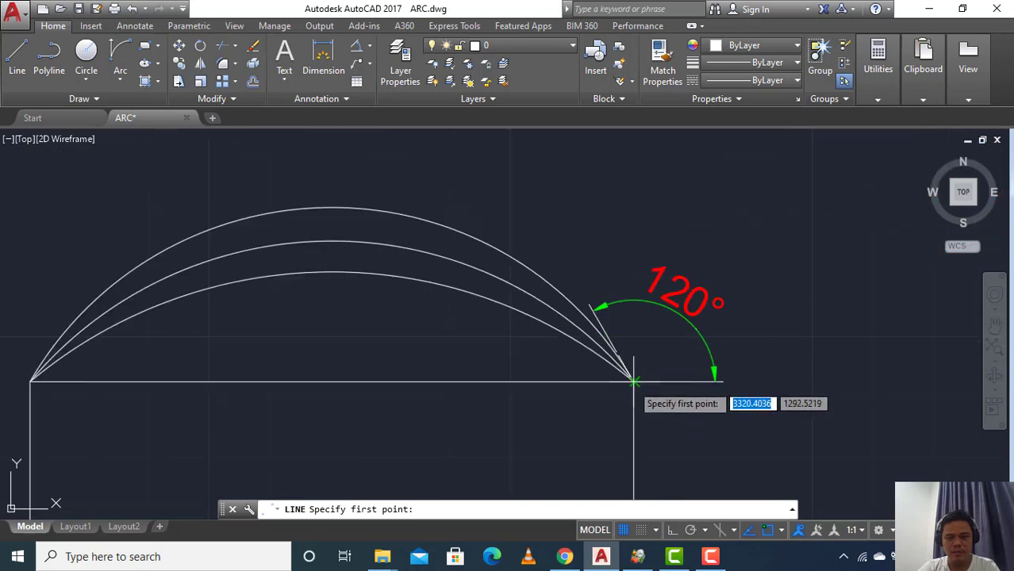
left_click(634, 382)
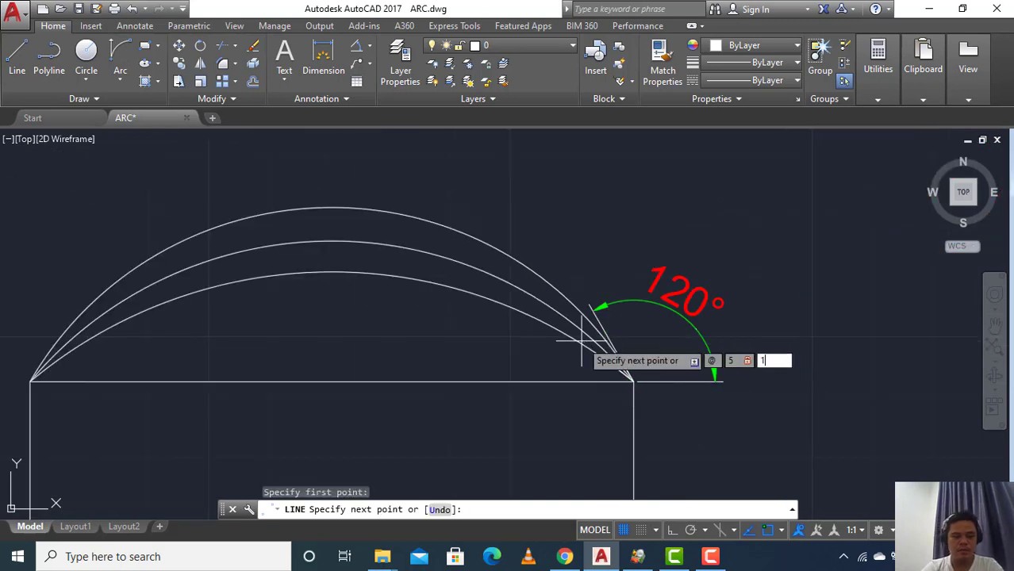
key("Return")
key("Escape")
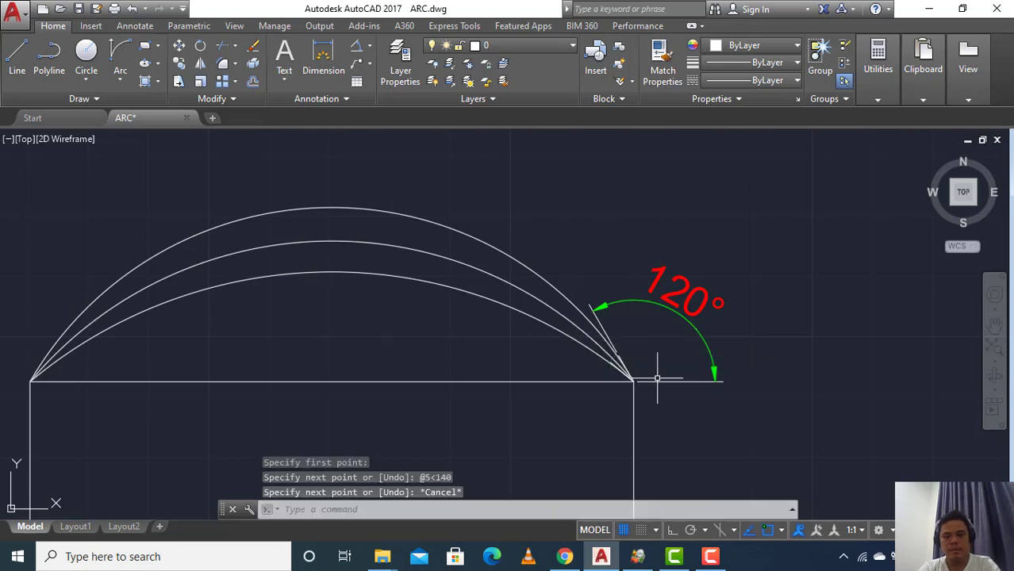
scroll(656, 384, "down", 2)
scroll(627, 371, "up", 1)
scroll(627, 371, "up", 6)
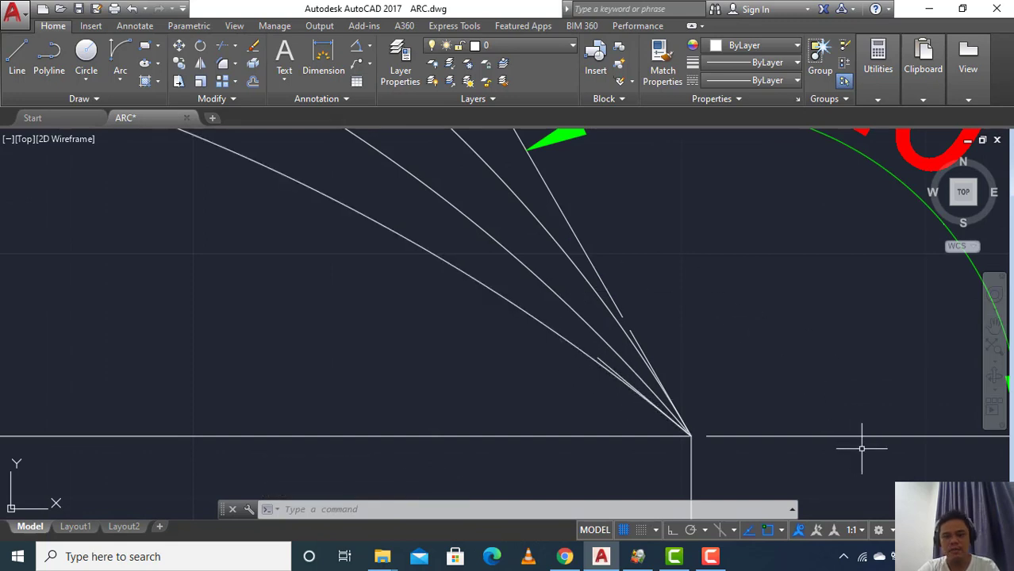
scroll(560, 335, "down", 6)
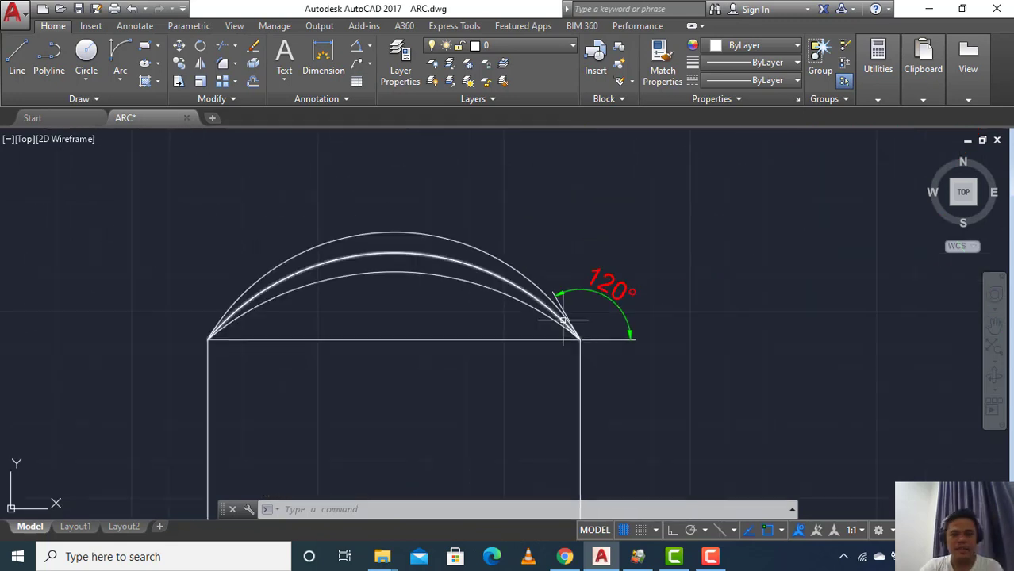
Copy the Start-End-Radius example's rectangle to the empty area below it, beside the Start-End-Direction practice shape
scroll(459, 308, "down", 6)
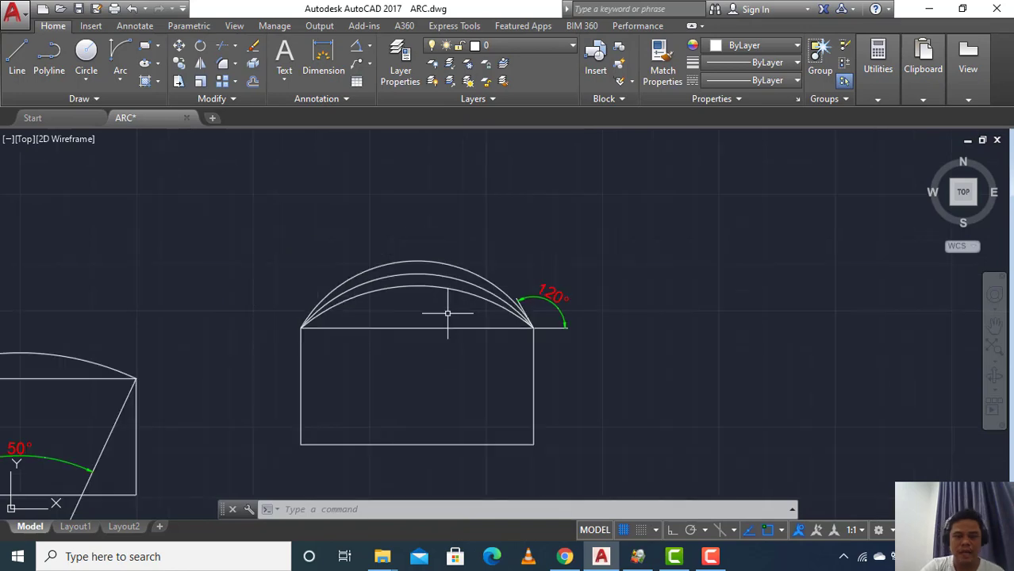
scroll(510, 232, "up", 4)
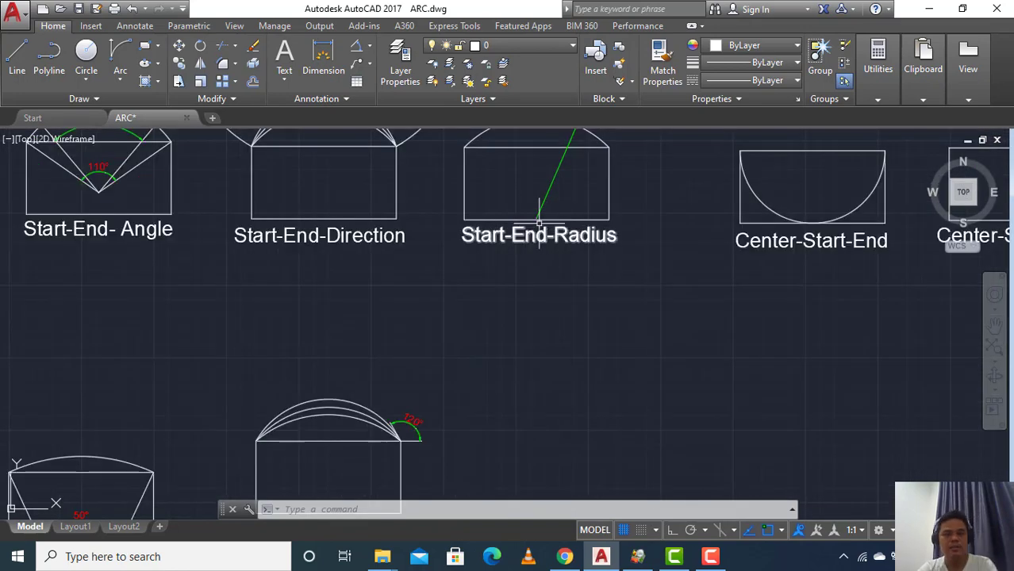
left_click(513, 224)
left_click(445, 179)
type("co")
key("Return")
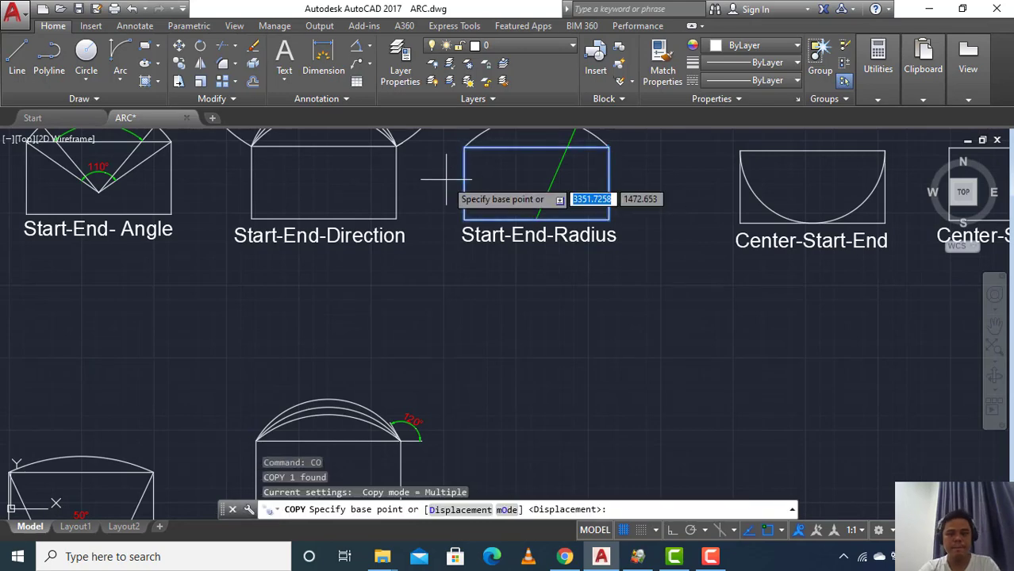
left_click(493, 181)
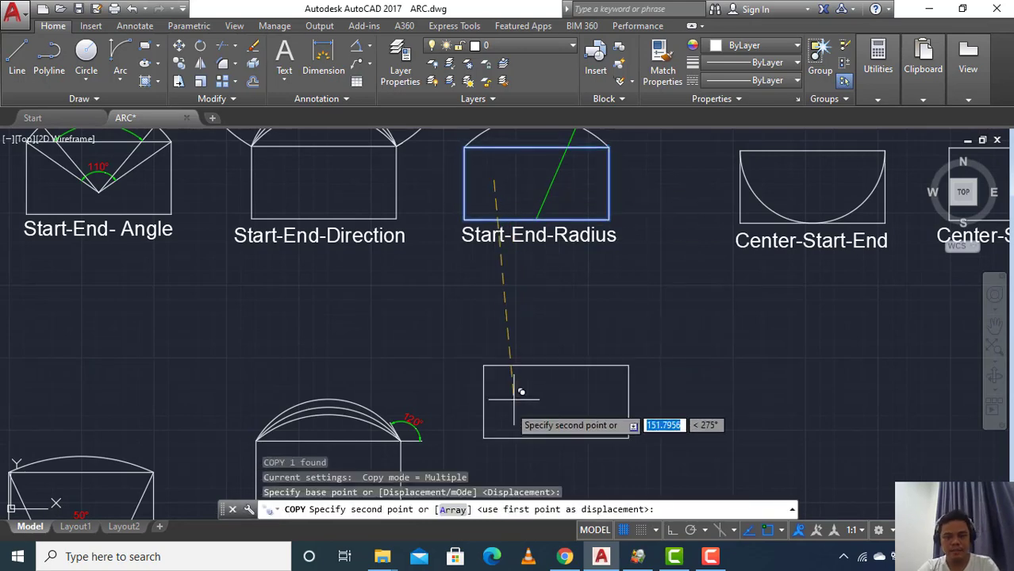
left_click(496, 439)
key("Escape")
Try to draw a Start, End, Radius arc from the copied rectangle's upper-right to upper-left corner with radius 40
left_click(120, 80)
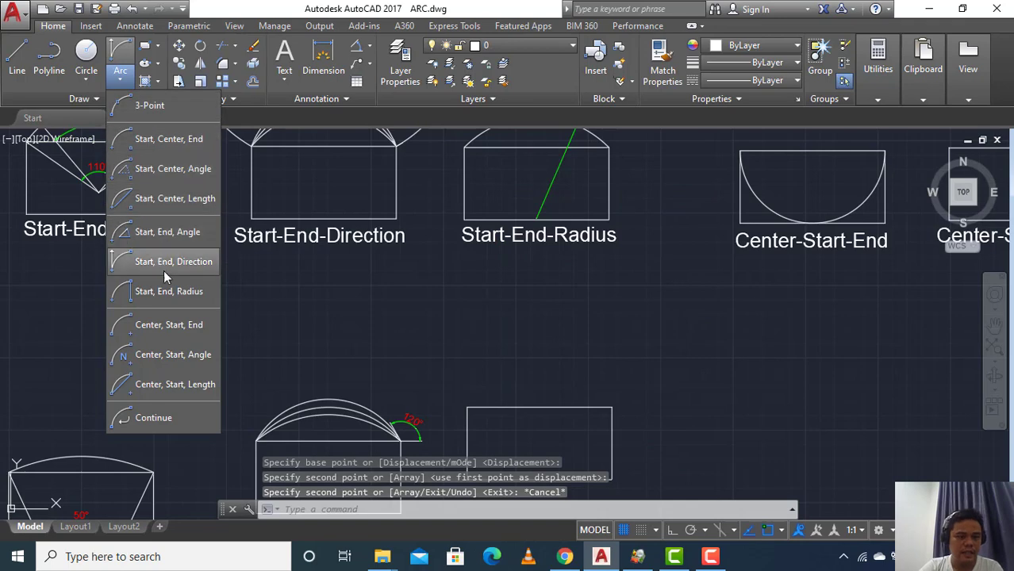
left_click(169, 291)
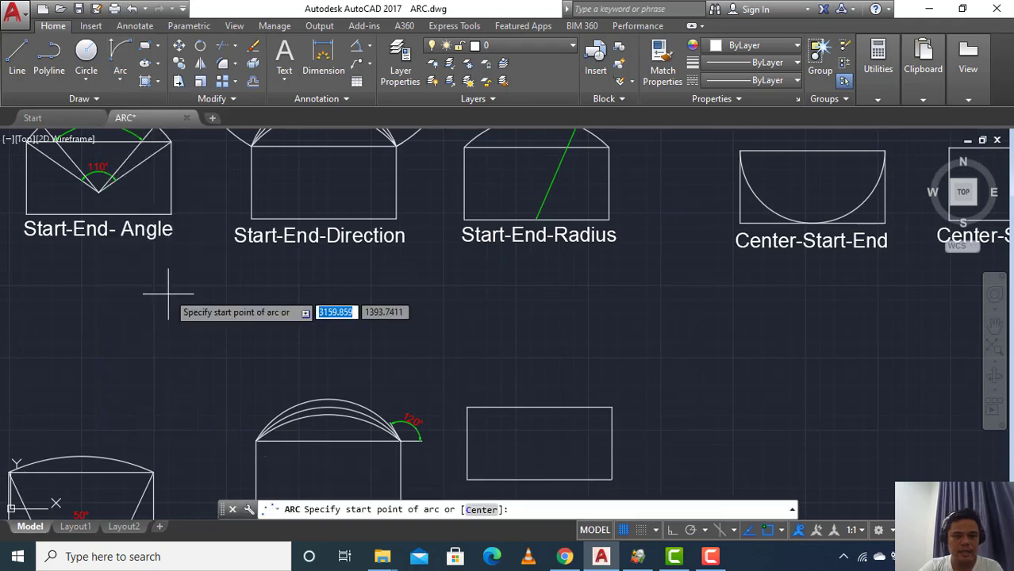
left_click(612, 407)
left_click(467, 407)
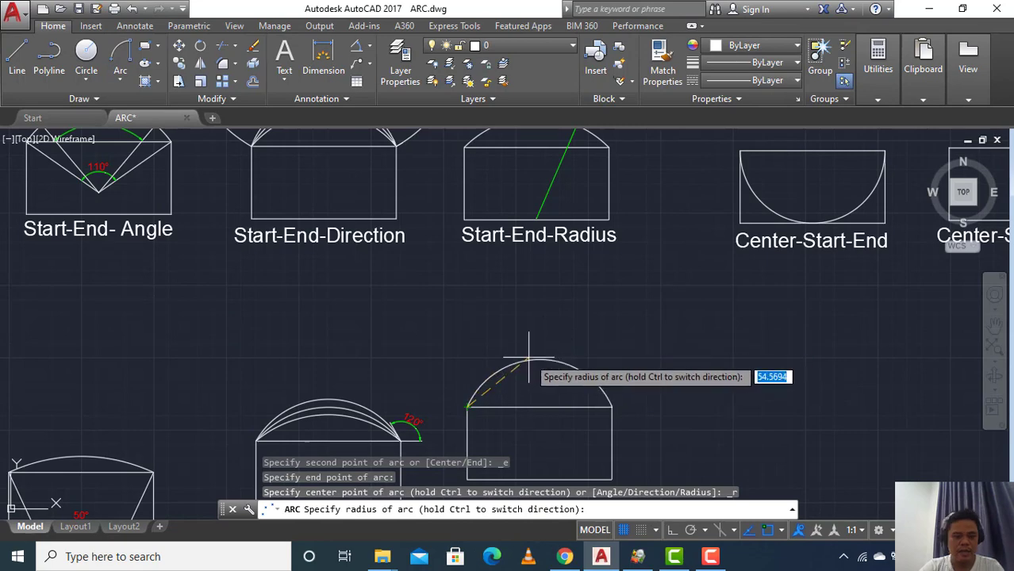
type("40")
key("Return")
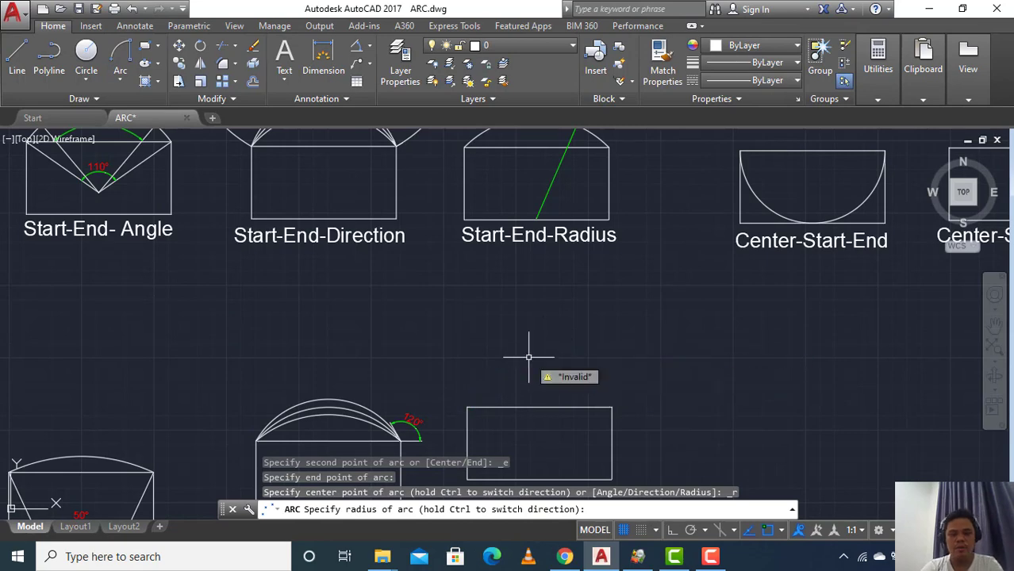
key("Escape")
key("Escape")
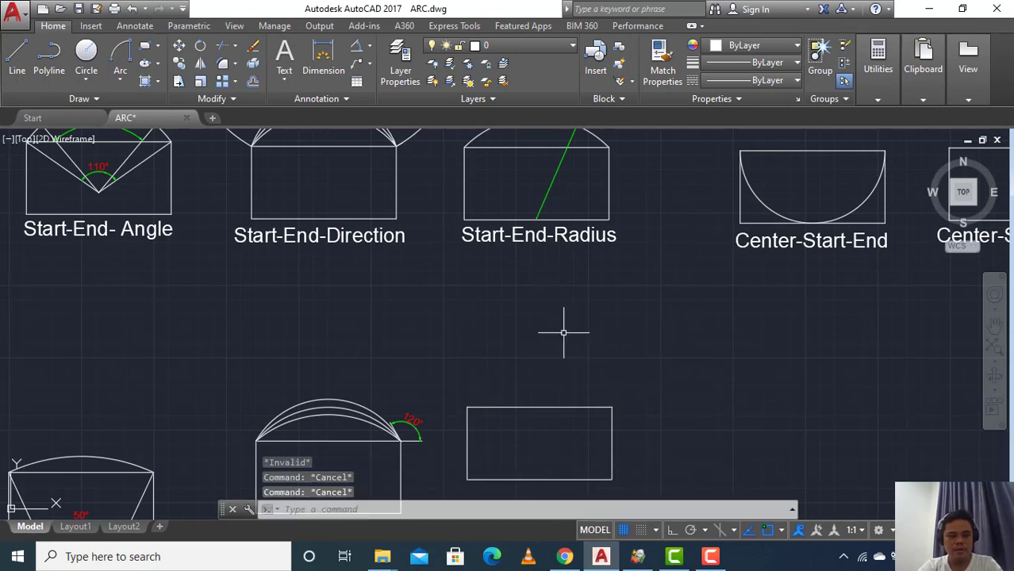
Draw a Start, End, Radius arc from the copied rectangle's upper-right to upper-left corner with radius 80
left_click(120, 76)
left_click(149, 292)
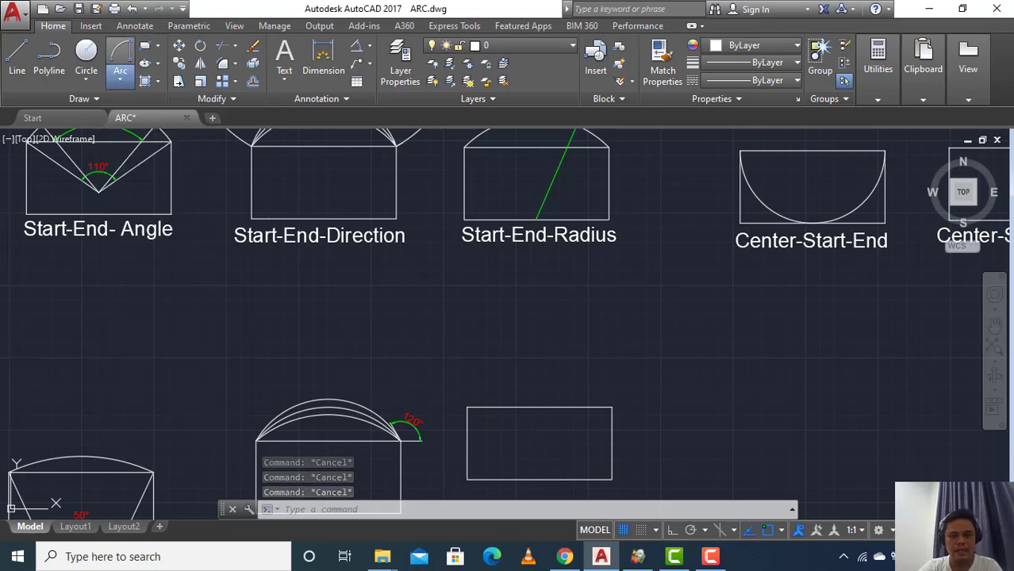
left_click(612, 408)
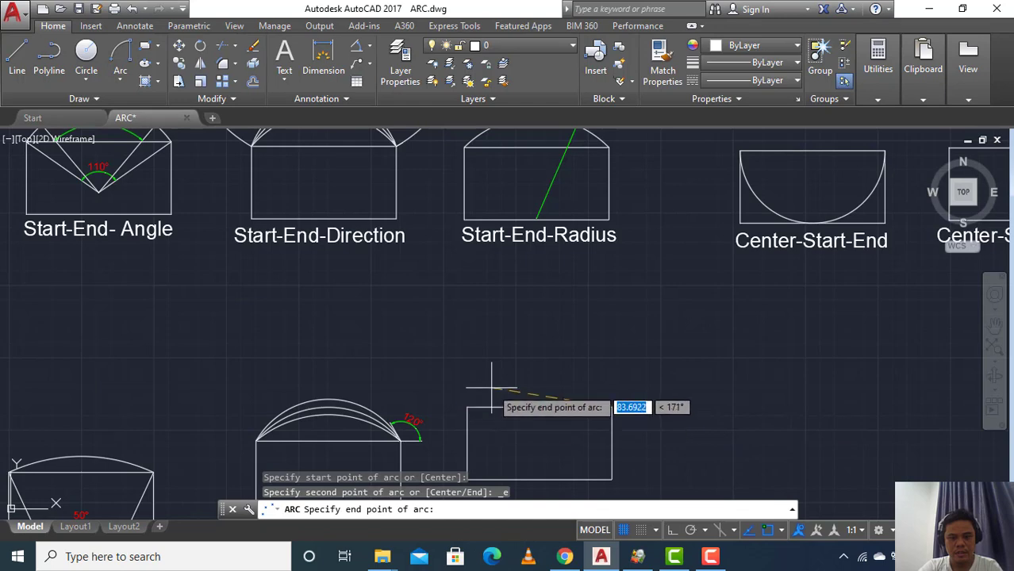
scroll(486, 395, "up", 1)
scroll(517, 384, "down", 3)
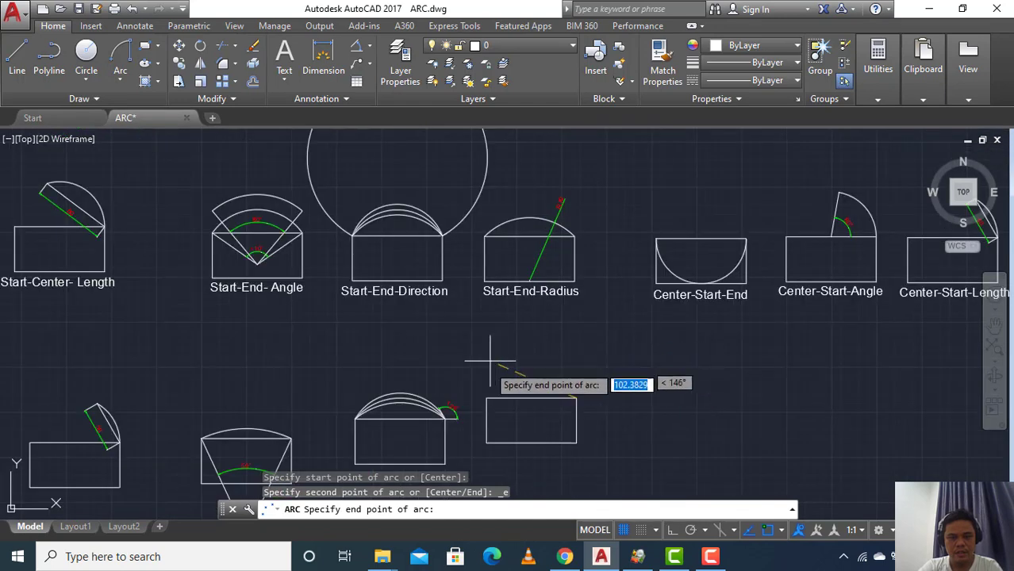
left_click(486, 398)
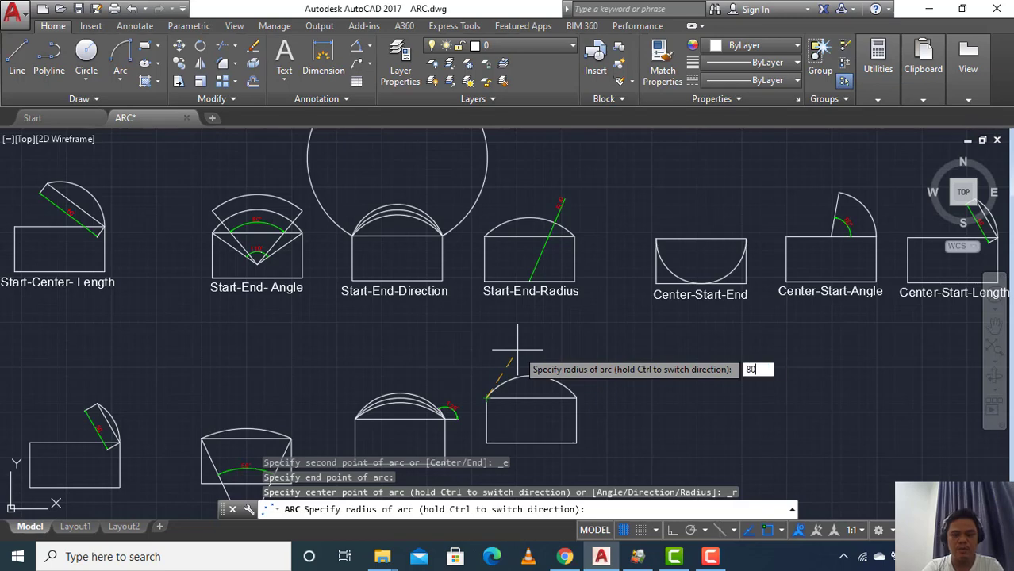
type("80")
key("Return")
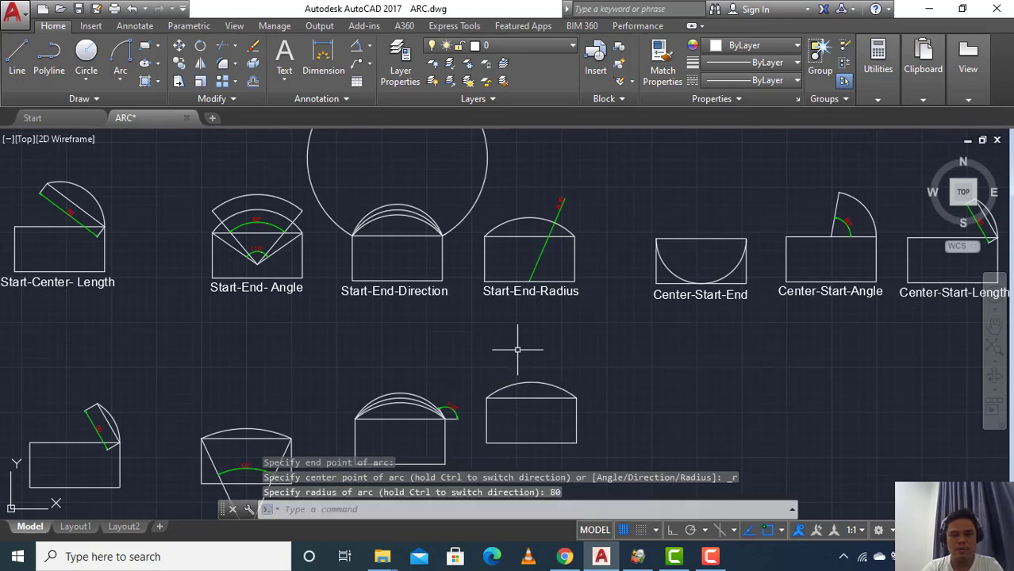
Add a radius dimension to the new arc, placing its text just above the curve
left_click(369, 50)
left_click(373, 197)
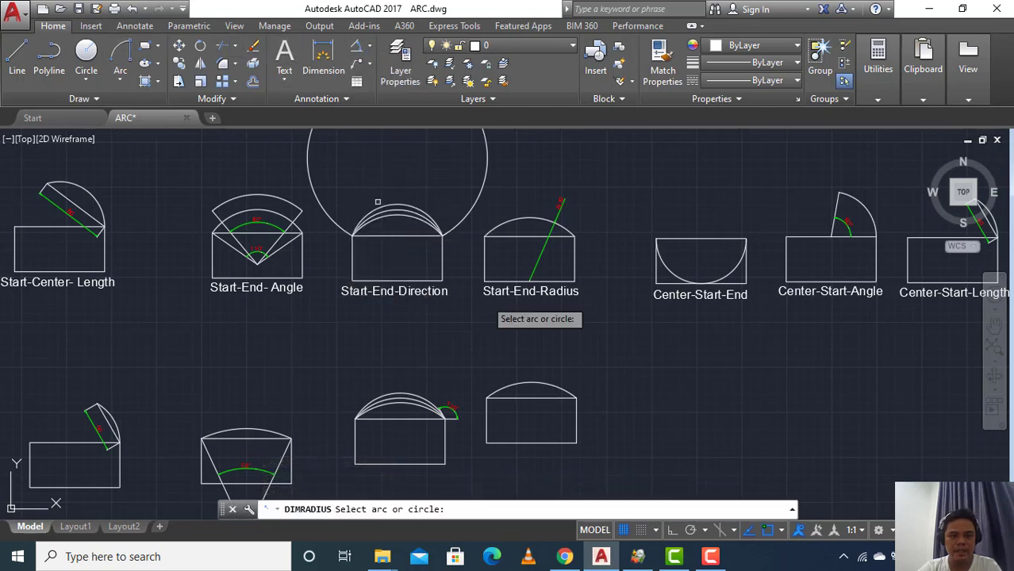
left_click(544, 382)
left_click(555, 362)
scroll(556, 363, "down", 4)
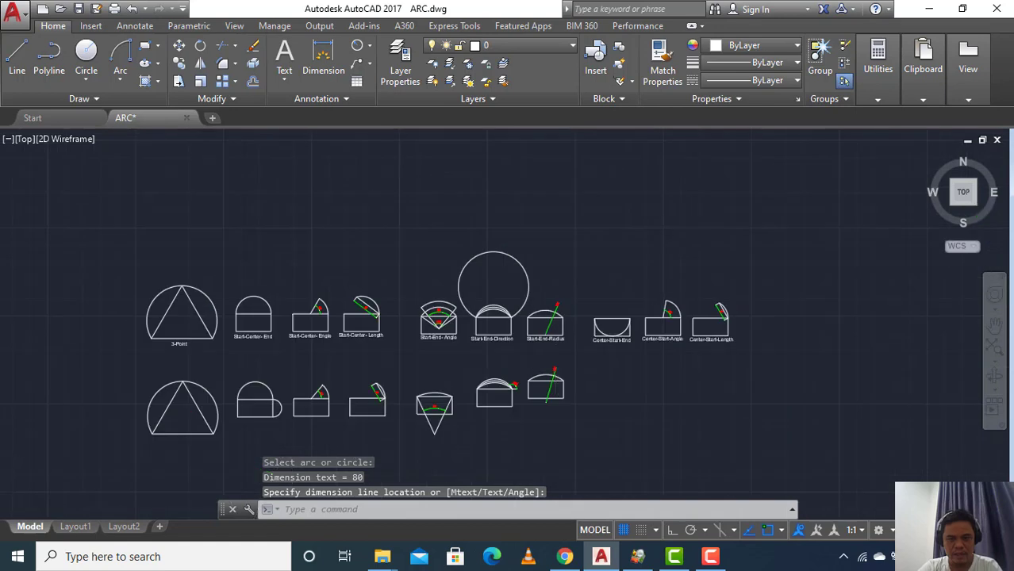
scroll(550, 388, "up", 5)
scroll(551, 402, "up", 2)
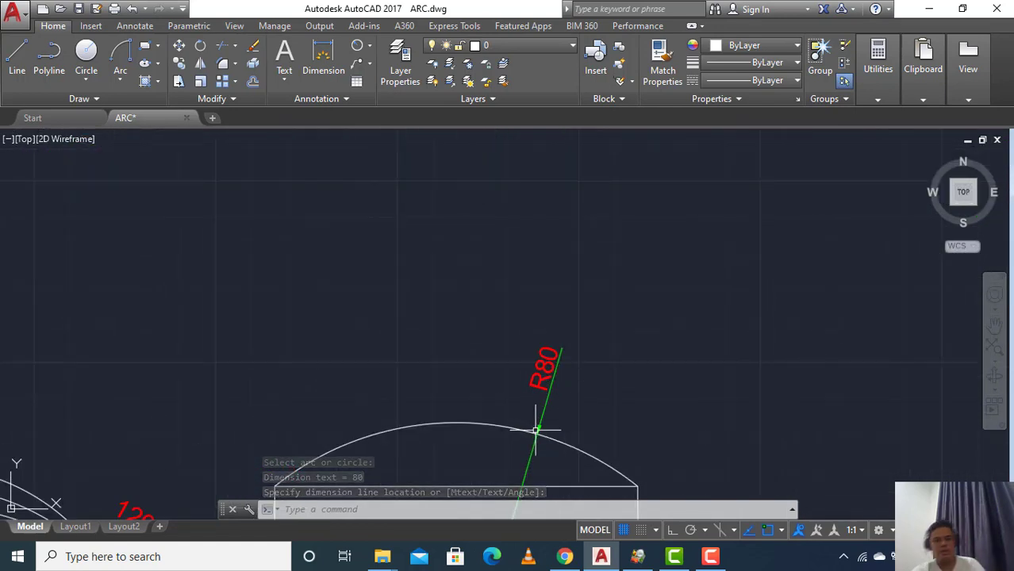
scroll(503, 310, "down", 5)
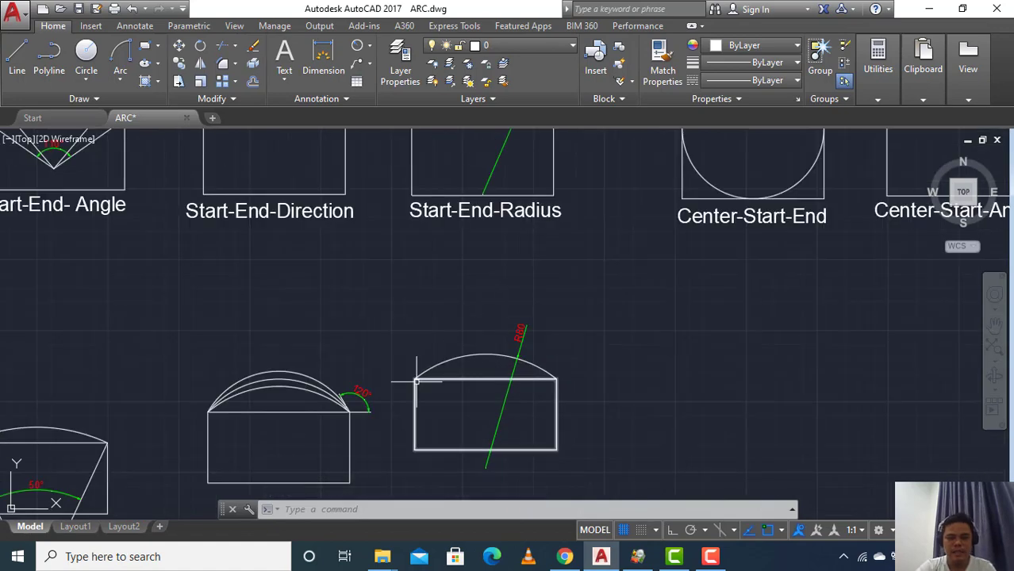
scroll(438, 339, "up", 2)
scroll(430, 335, "down", 4)
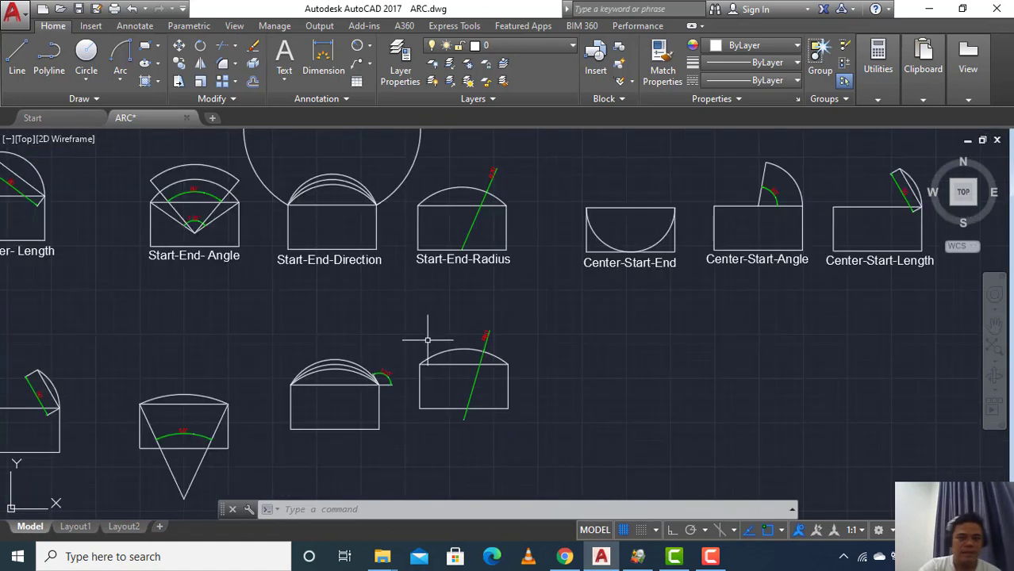
Copy the Center-Start-End example's rectangle to three spots in a row below the three Center-Start examples
left_click(120, 79)
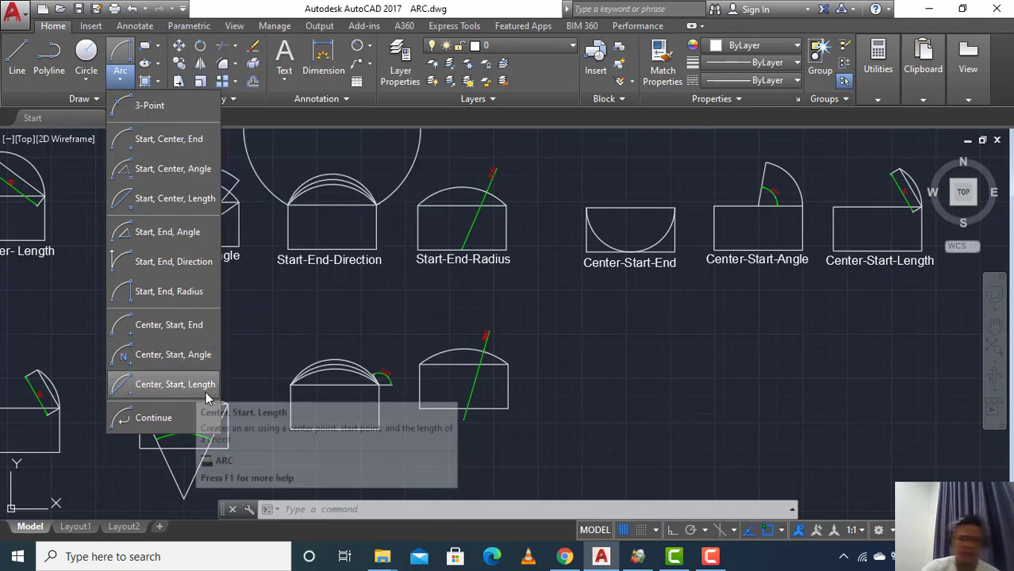
left_click(604, 224)
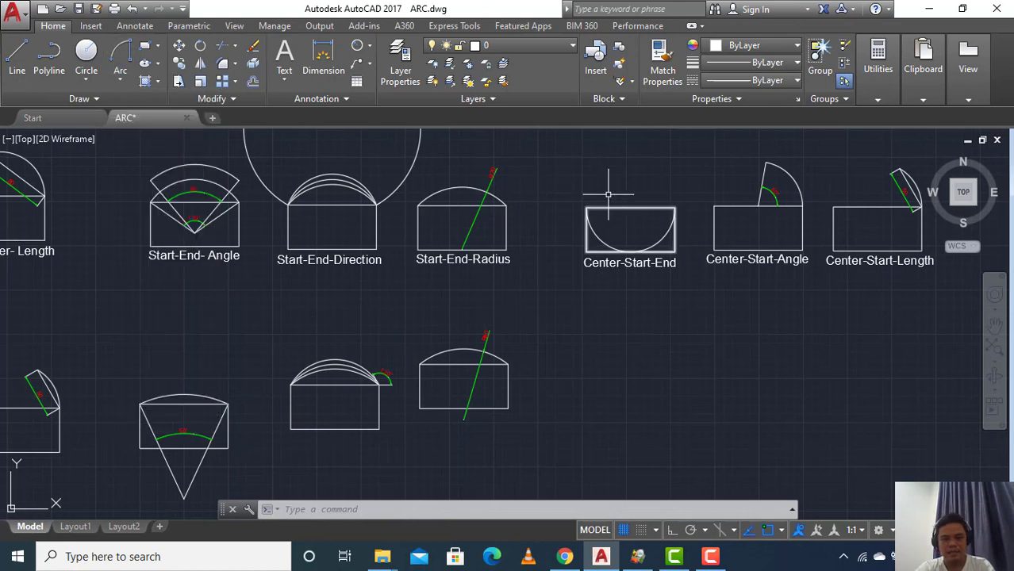
left_click(601, 208)
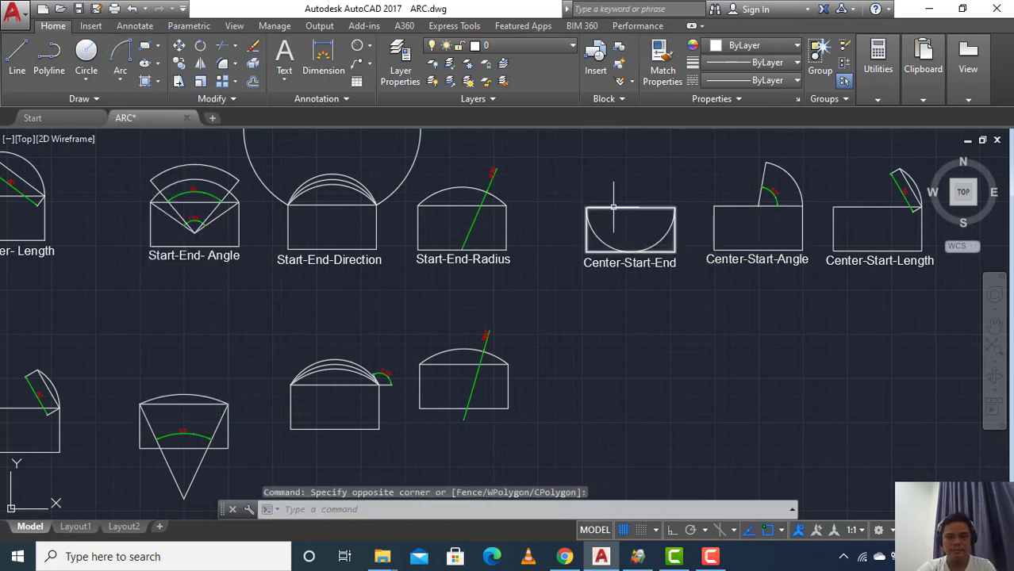
left_click(613, 206)
type("co")
key("Return")
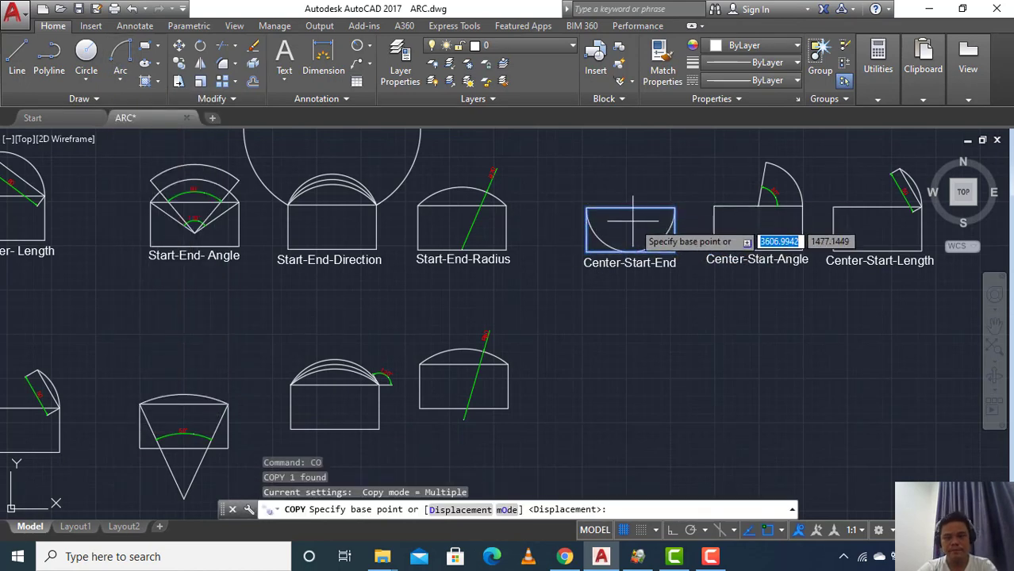
left_click(641, 218)
left_click(627, 375)
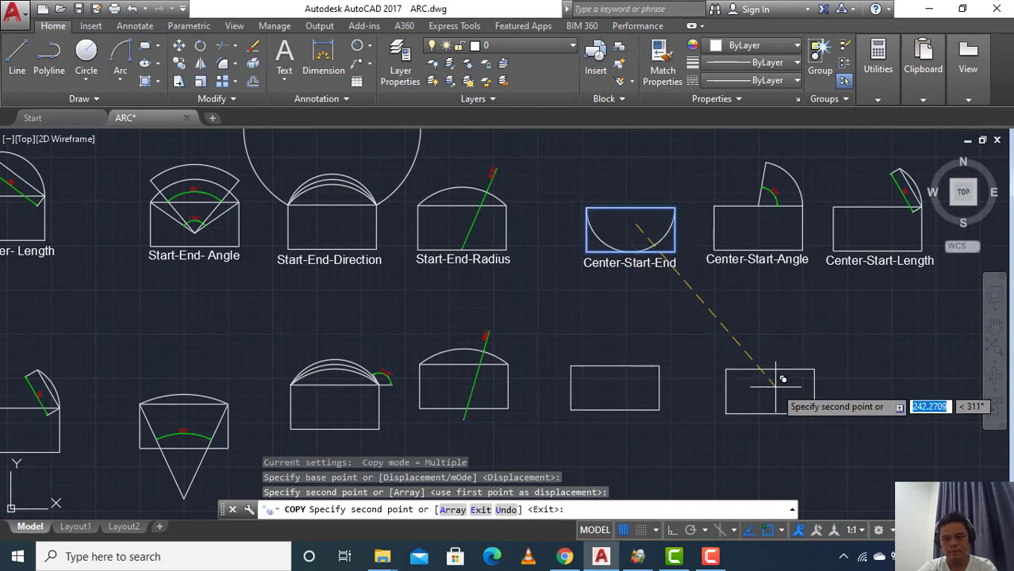
left_click(781, 381)
left_click(913, 386)
key("Escape")
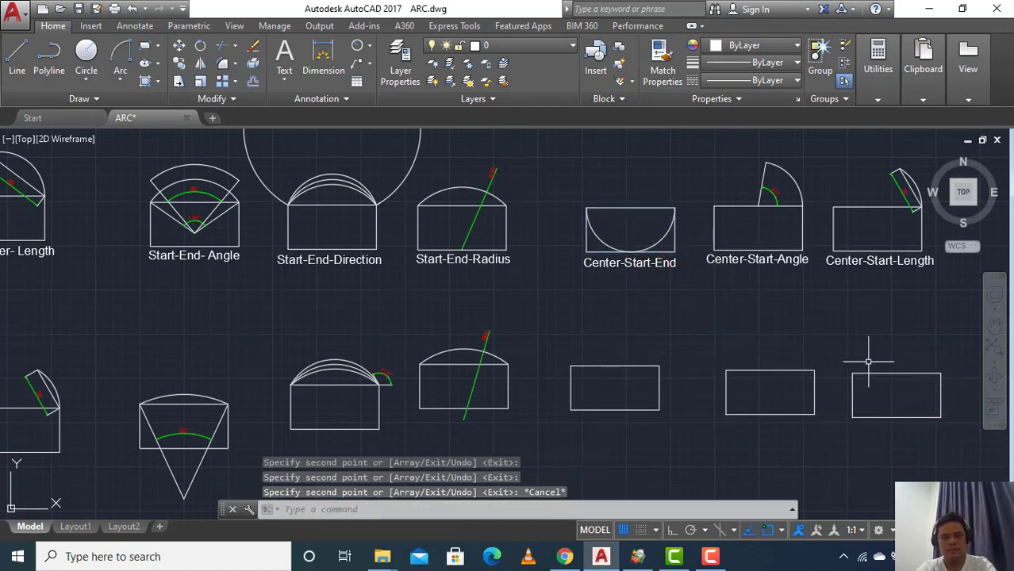
Try a Center, Start, End arc centred on the first copied rectangle's upper-right corner, from the top edge's midpoint to the upper-left corner
left_click(118, 82)
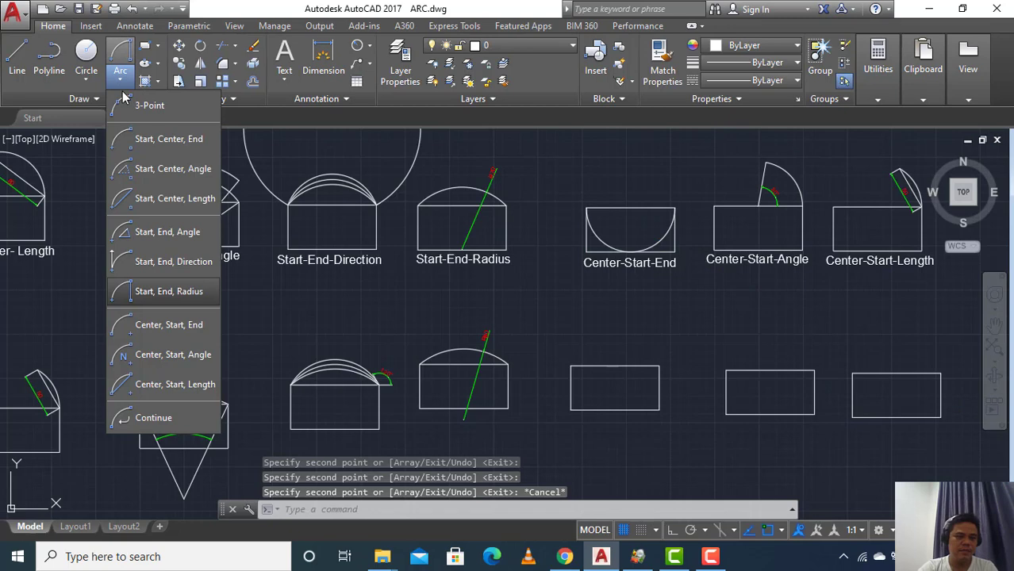
left_click(154, 334)
left_click(659, 365)
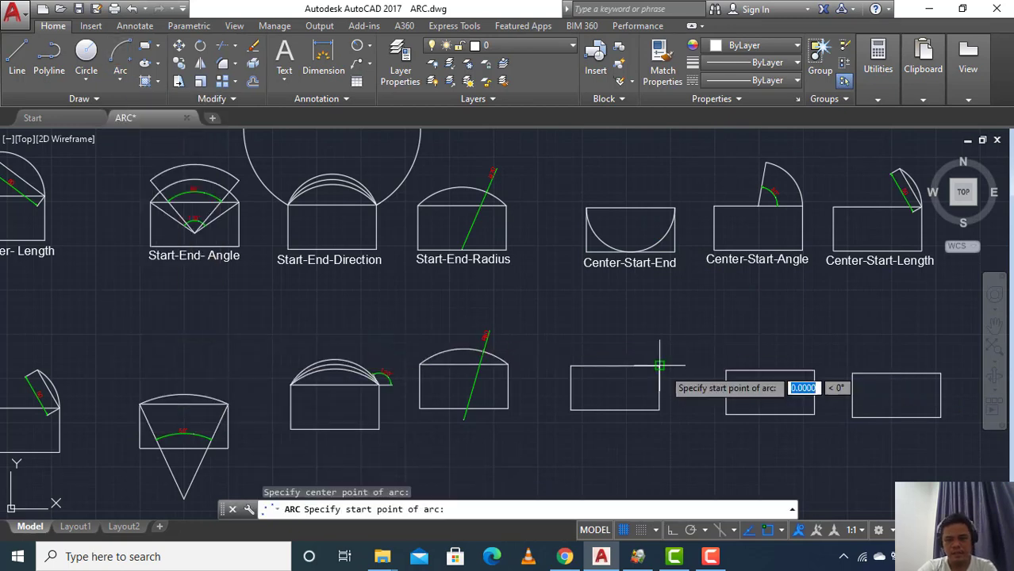
left_click(615, 366)
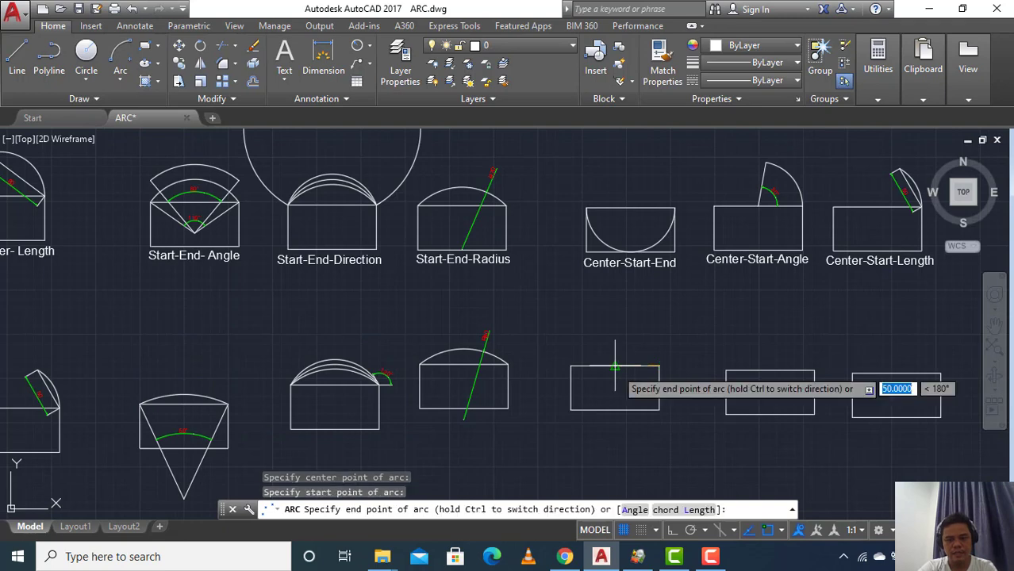
left_click(571, 366)
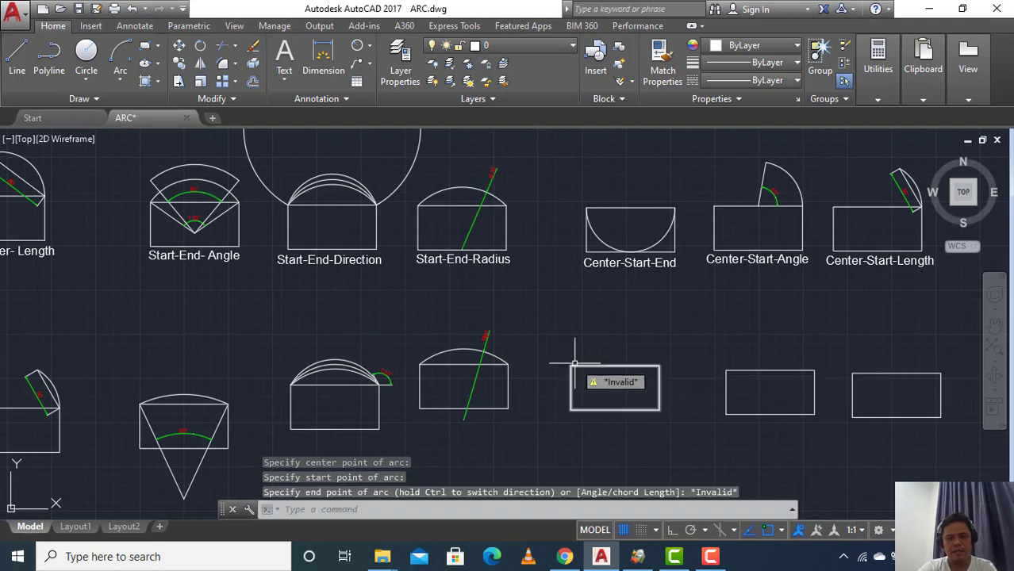
key("Escape")
key("Escape")
key("Escape")
Draw a Center, Start, End arc centred on the top edge's midpoint, from the first copied rectangle's upper-right to upper-left corner
left_click(120, 77)
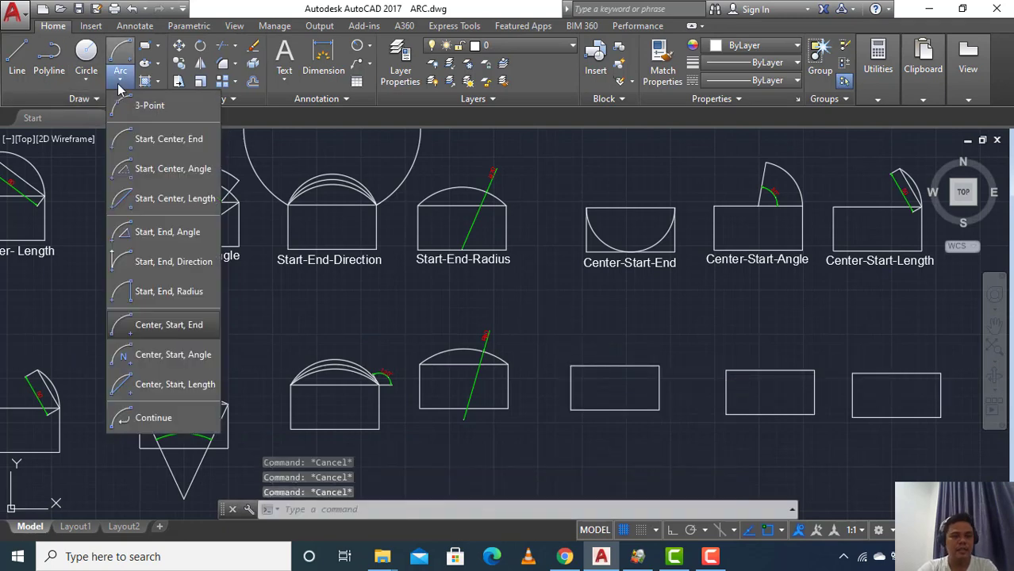
left_click(166, 329)
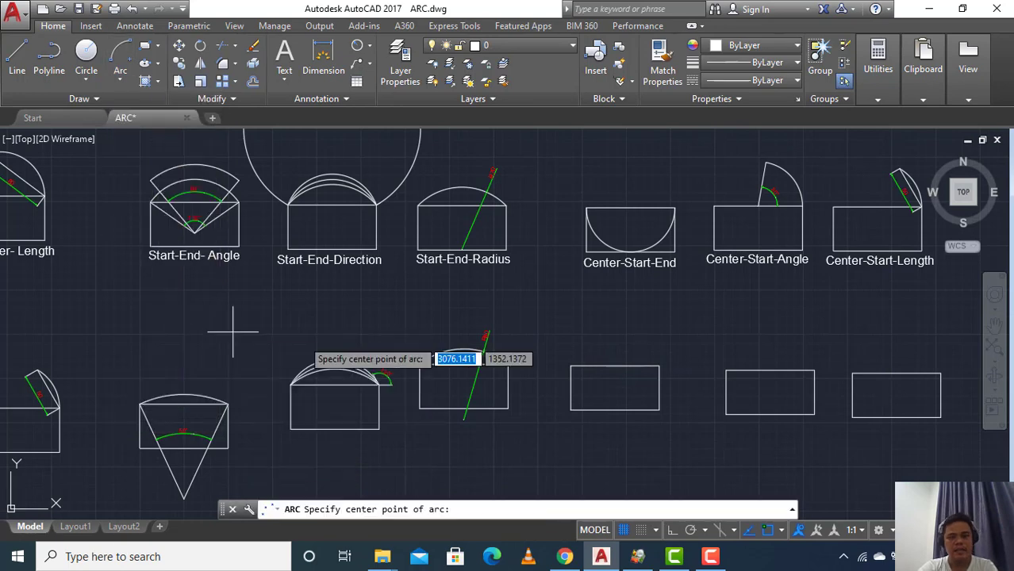
left_click(615, 366)
left_click(660, 366)
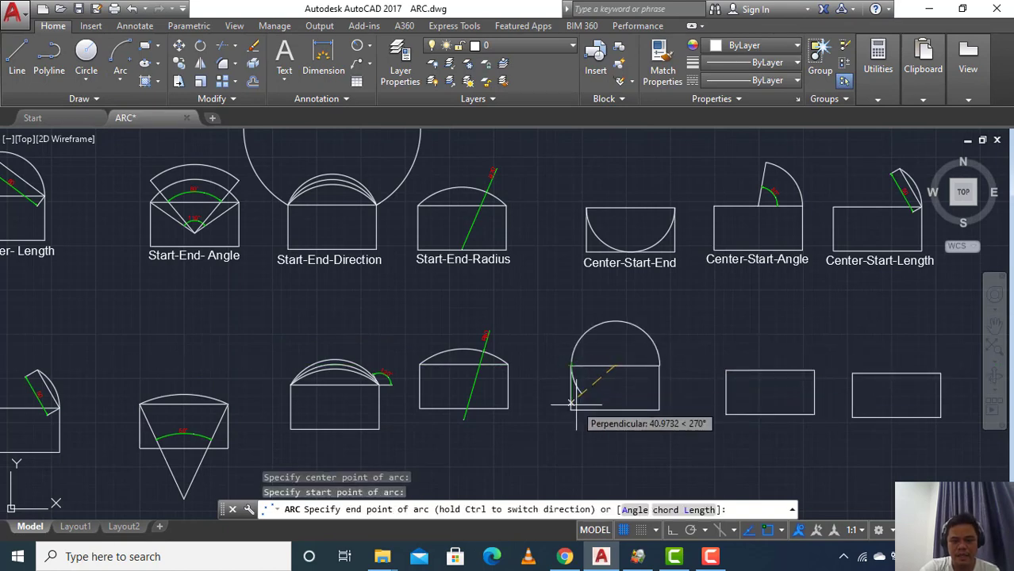
left_click(570, 366)
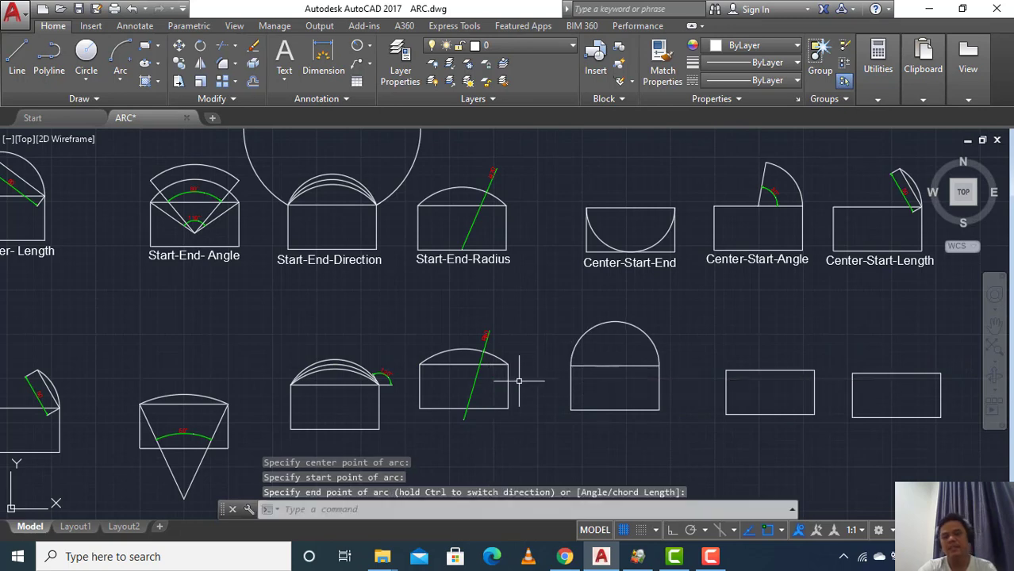
Draw a Center, Start, End arc centred on the first copied rectangle's bottom-edge midpoint, from its lower-left to its lower-right corner
left_click(122, 81)
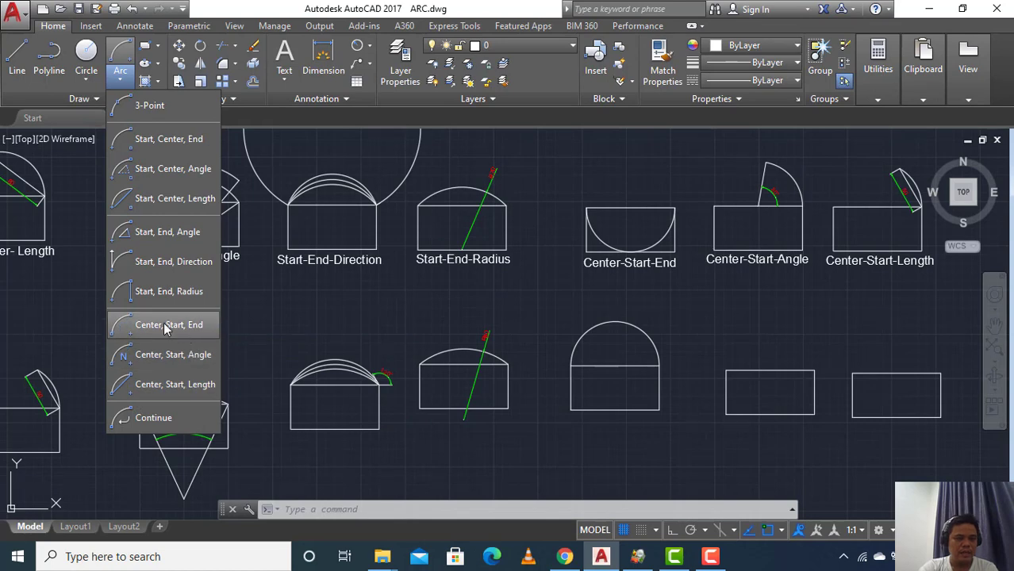
left_click(153, 325)
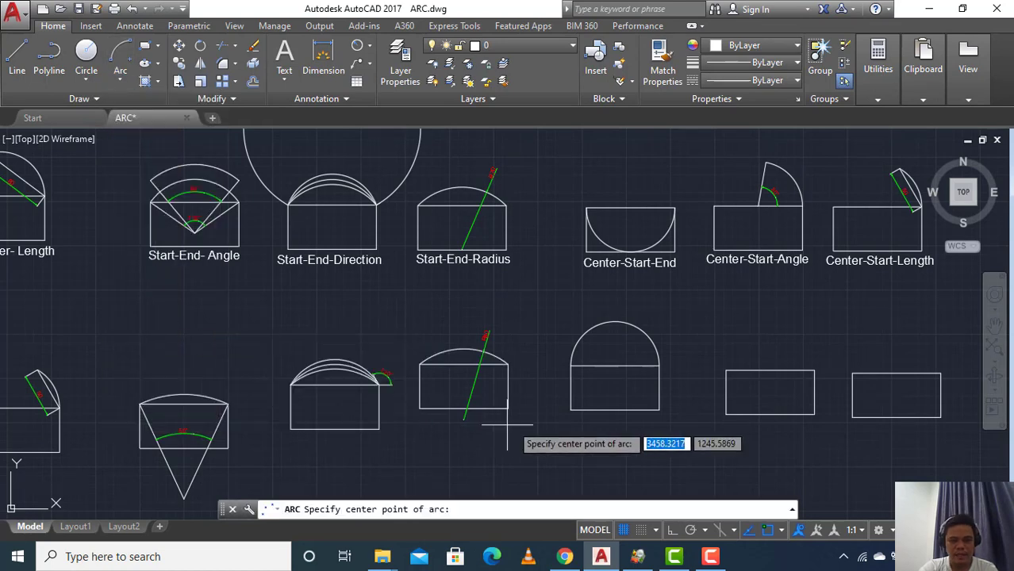
left_click(615, 412)
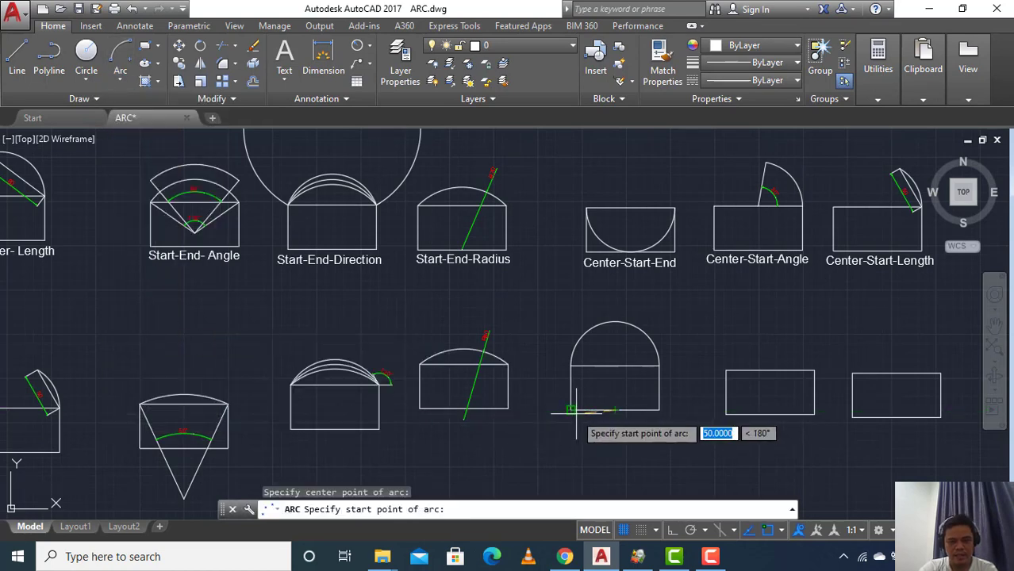
left_click(570, 409)
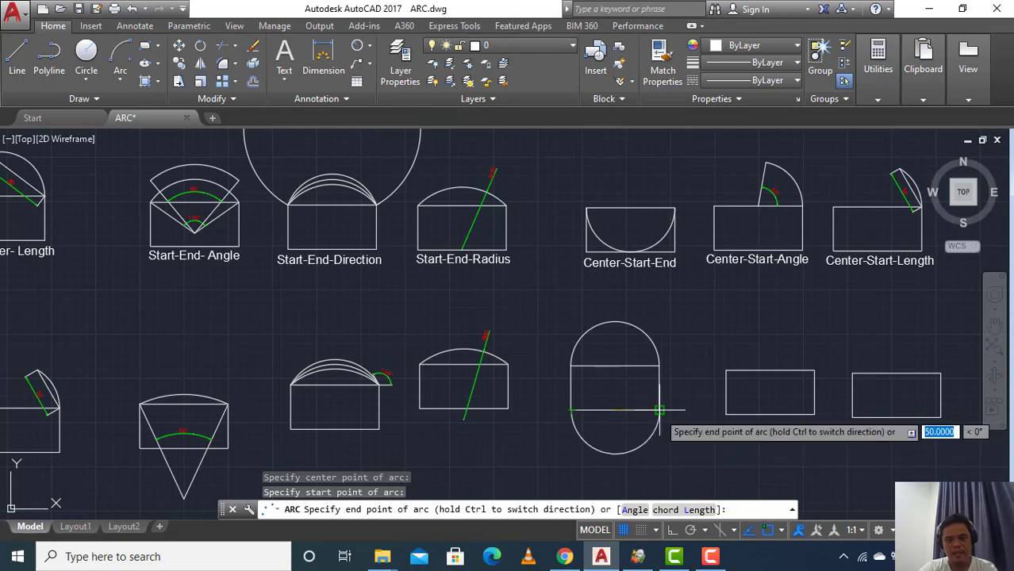
left_click(658, 411)
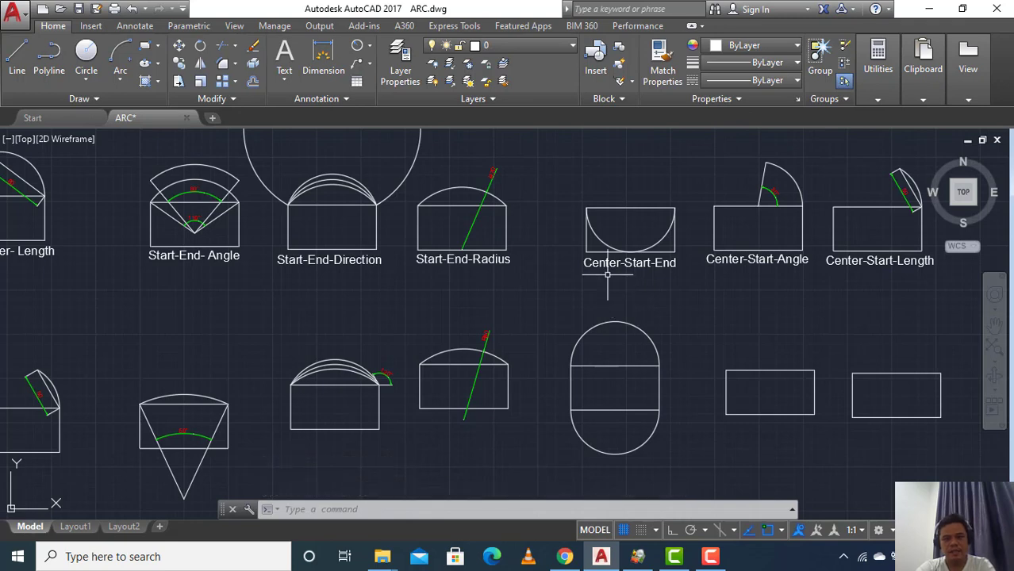
key("Escape")
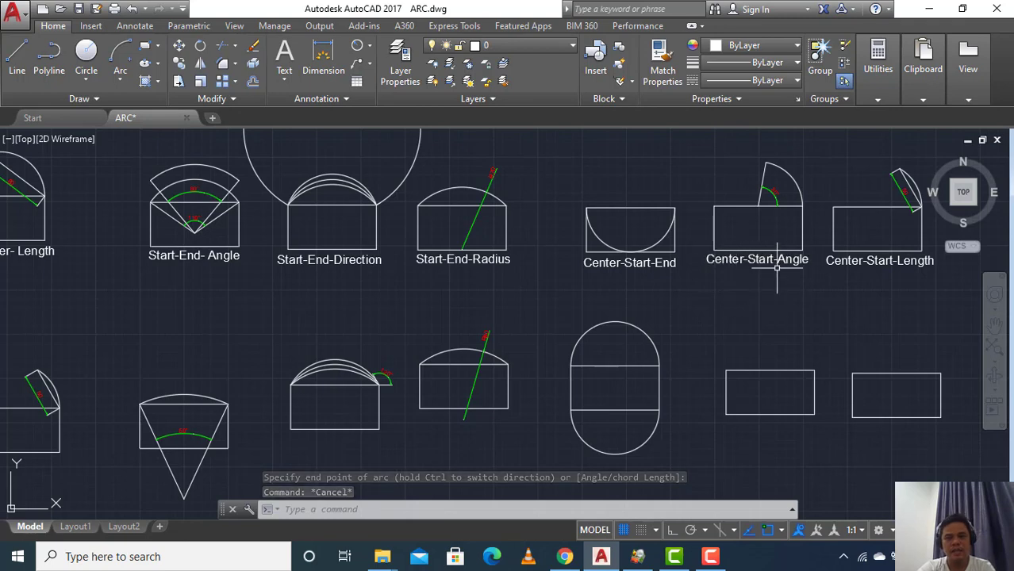
Draw a Center, Start, Angle arc of 80° centred on the second copied rectangle's top-edge midpoint, starting at its upper-right corner
left_click(118, 84)
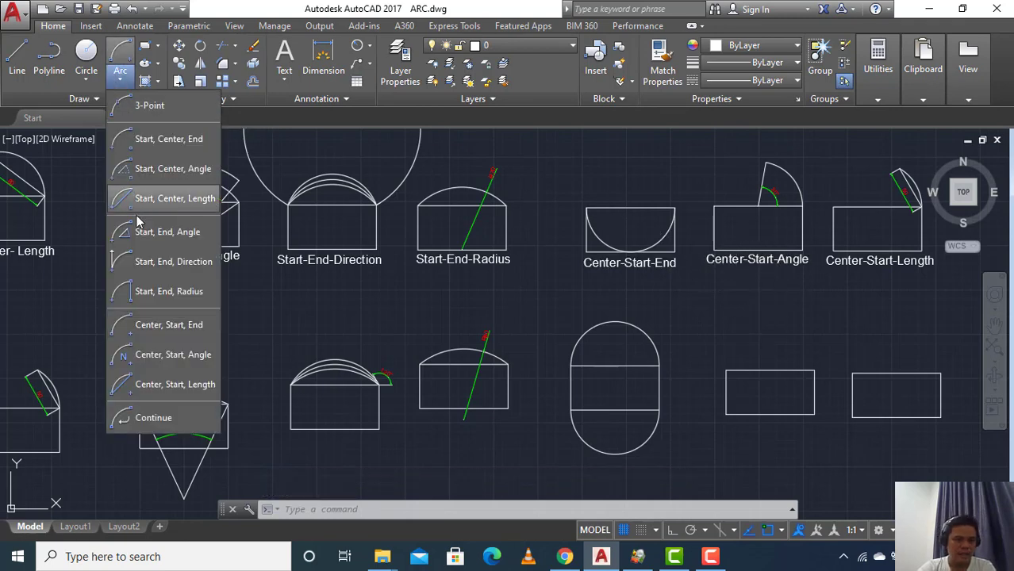
left_click(154, 356)
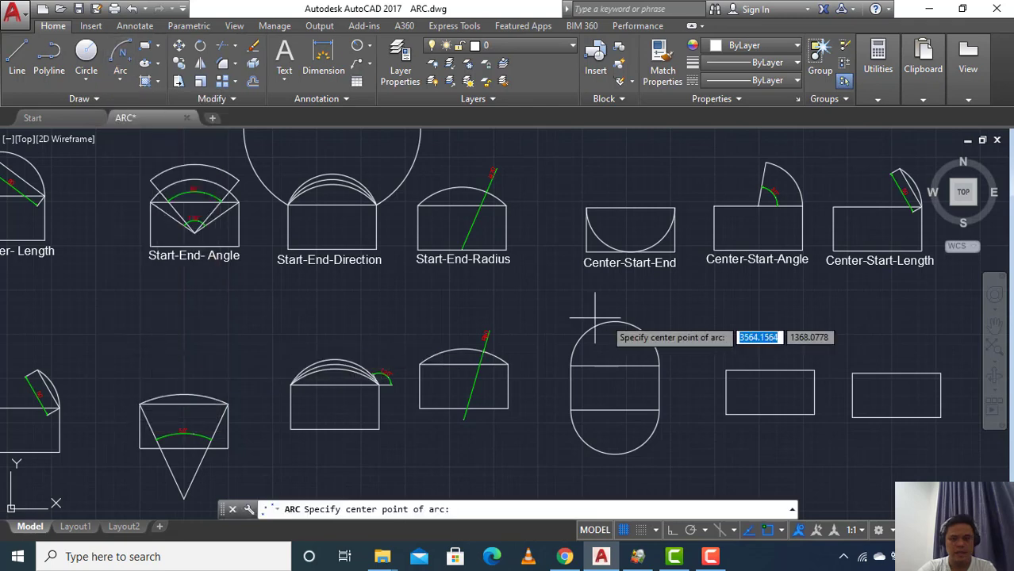
left_click(770, 371)
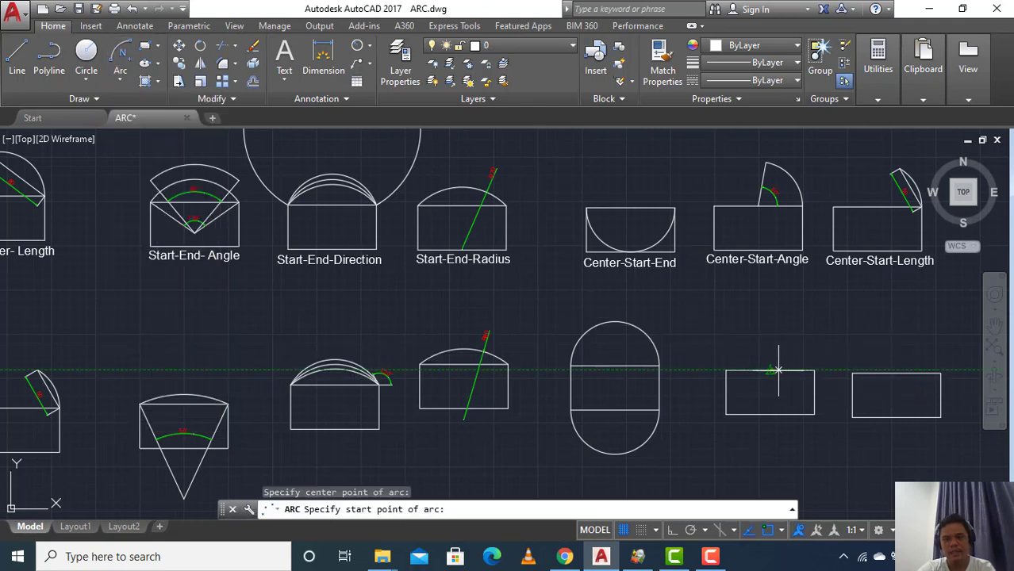
left_click(814, 370)
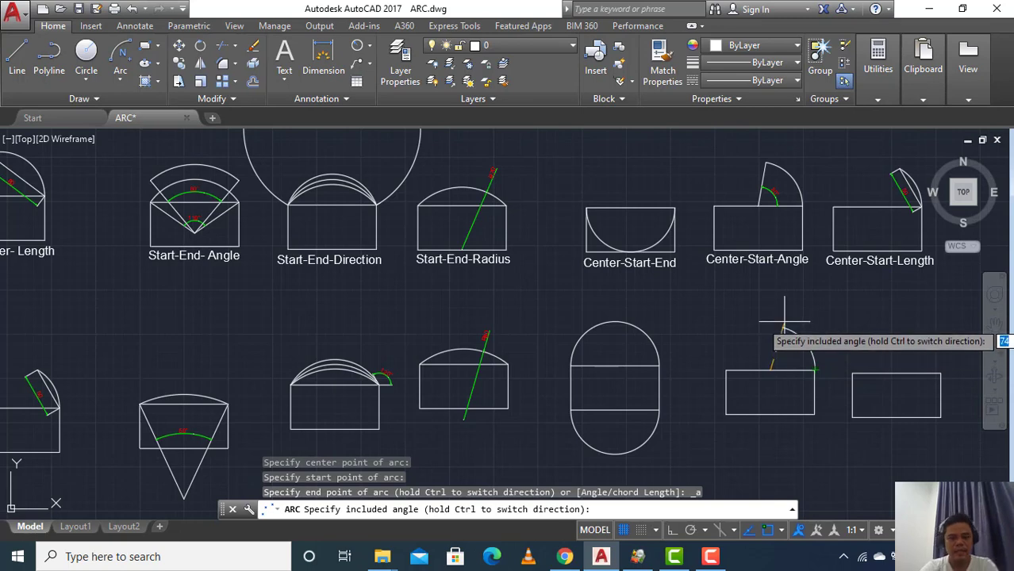
key("Return")
Draw a line from the new arc's free end to the midpoint of the second copied rectangle's top edge
scroll(786, 324, "down", 5)
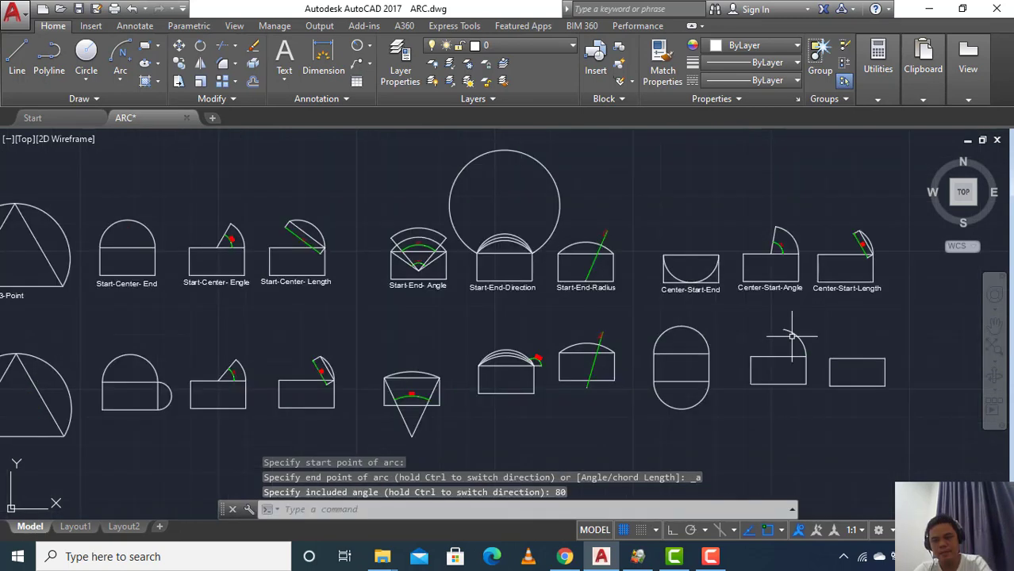
scroll(781, 351, "up", 10)
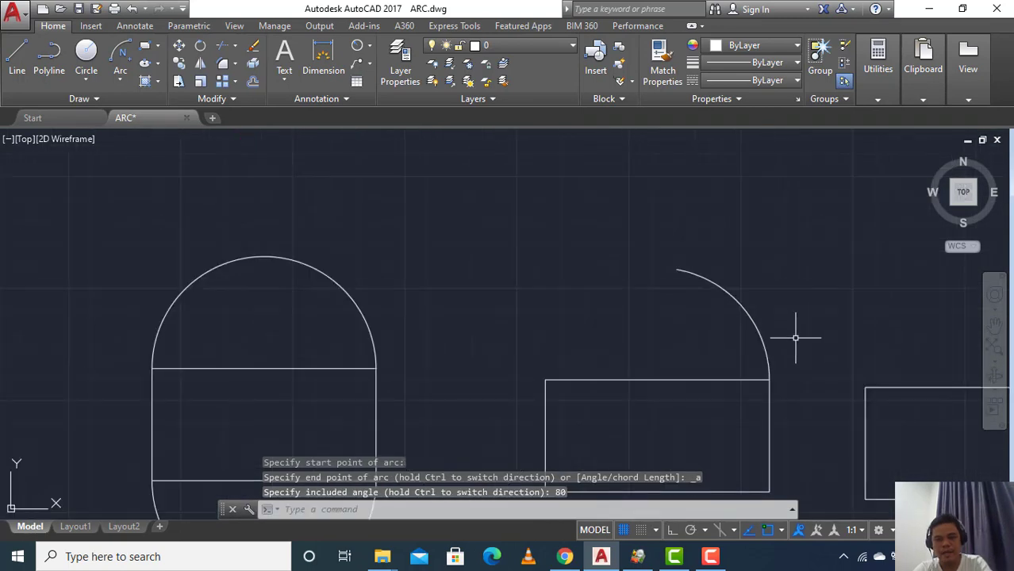
left_click(16, 55)
left_click(677, 270)
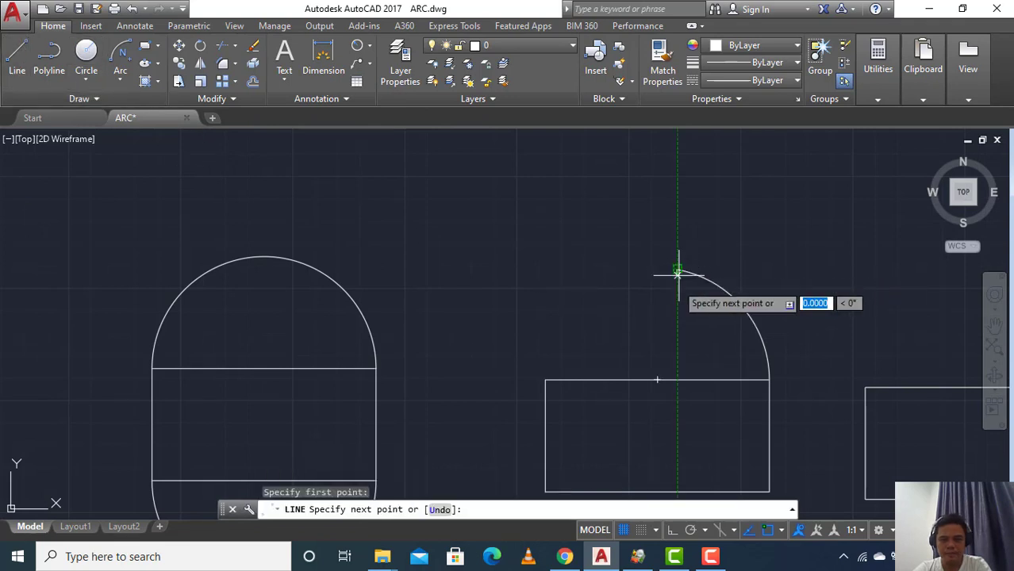
left_click(657, 380)
key("Escape")
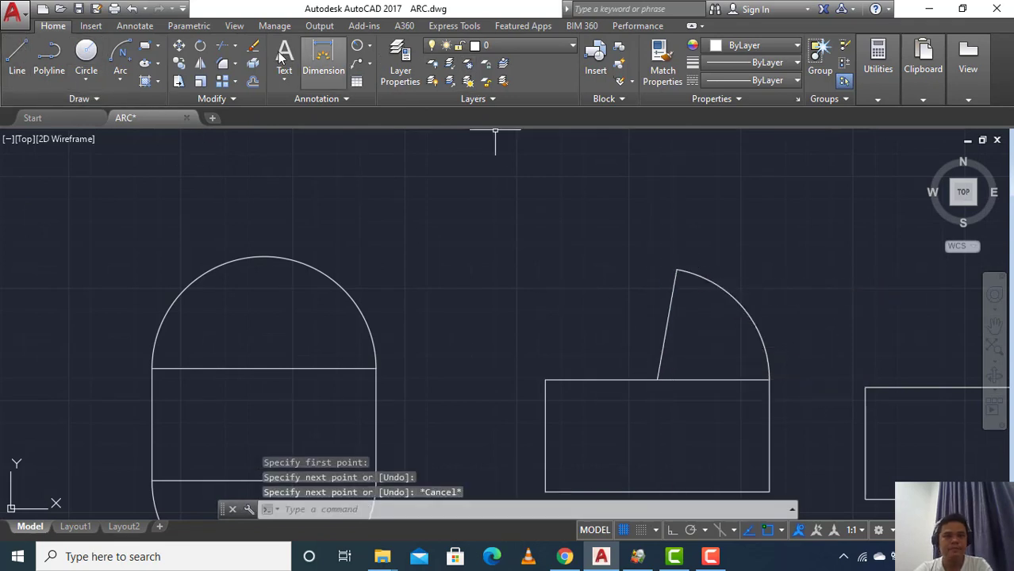
Add an angular dimension between the new line and the rectangle's top edge, placing it inside the arc
left_click(369, 47)
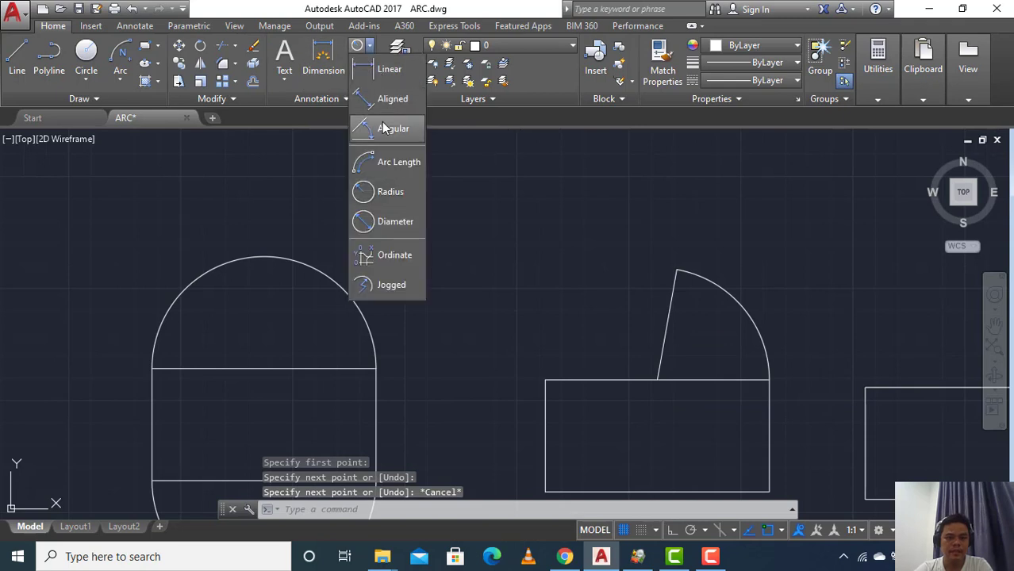
left_click(384, 130)
left_click(667, 343)
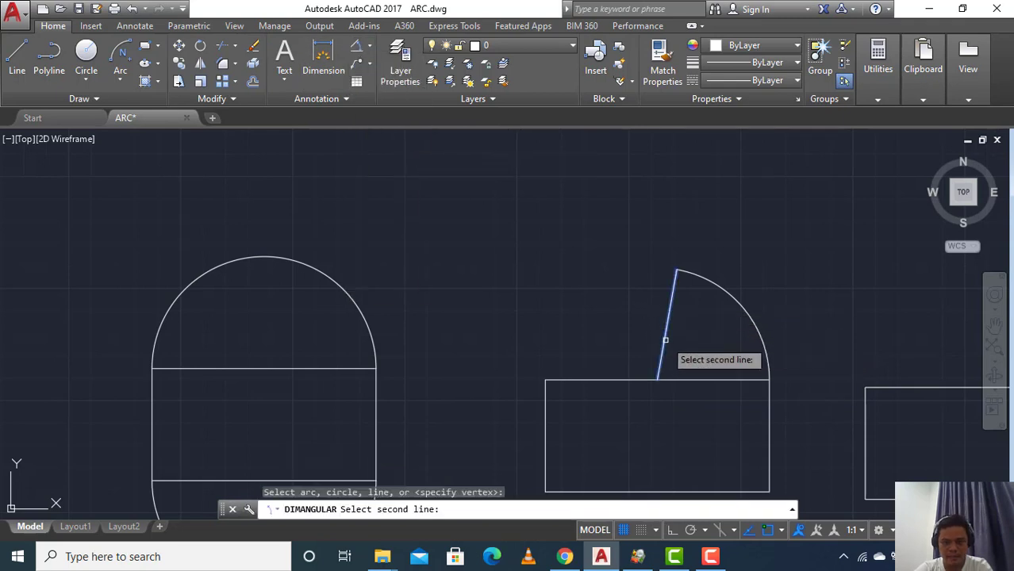
left_click(693, 381)
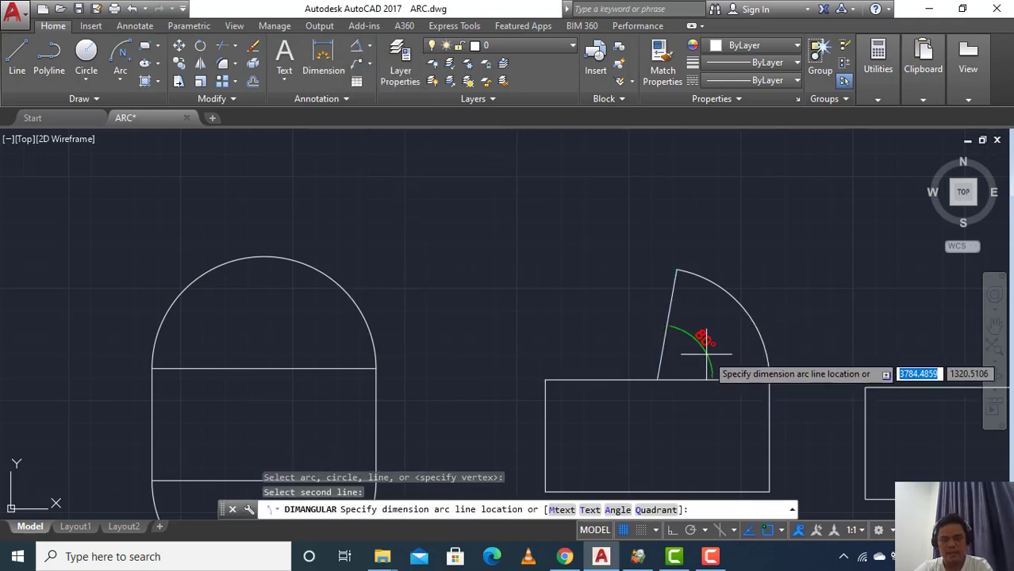
left_click(708, 354)
scroll(734, 361, "up", 1)
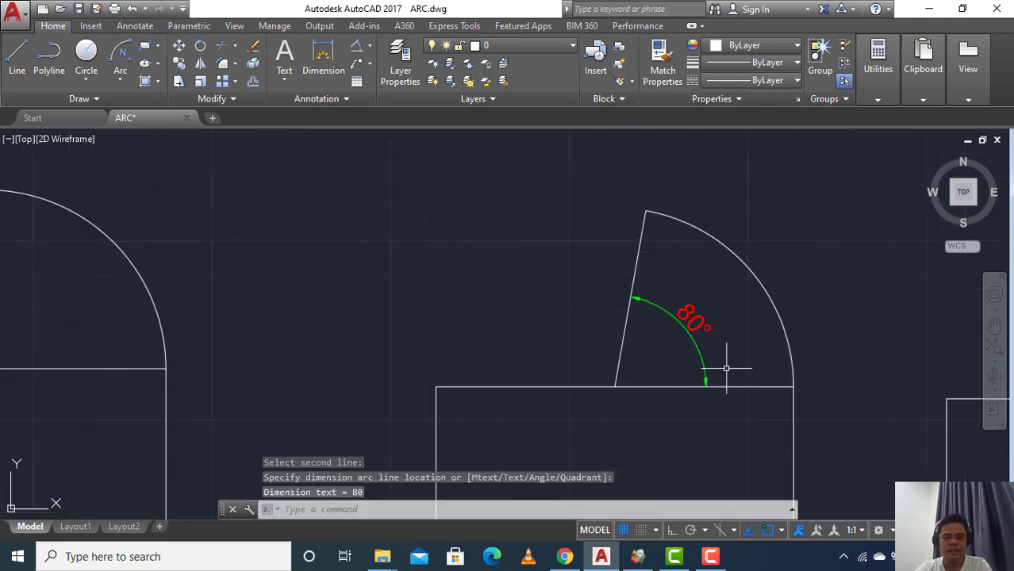
Draw a Center, Start, Length arc with chord length 60, centred on the third copied rectangle's top-edge midpoint and starting at its upper-right corner
scroll(566, 307, "down", 7)
scroll(560, 274, "up", 2)
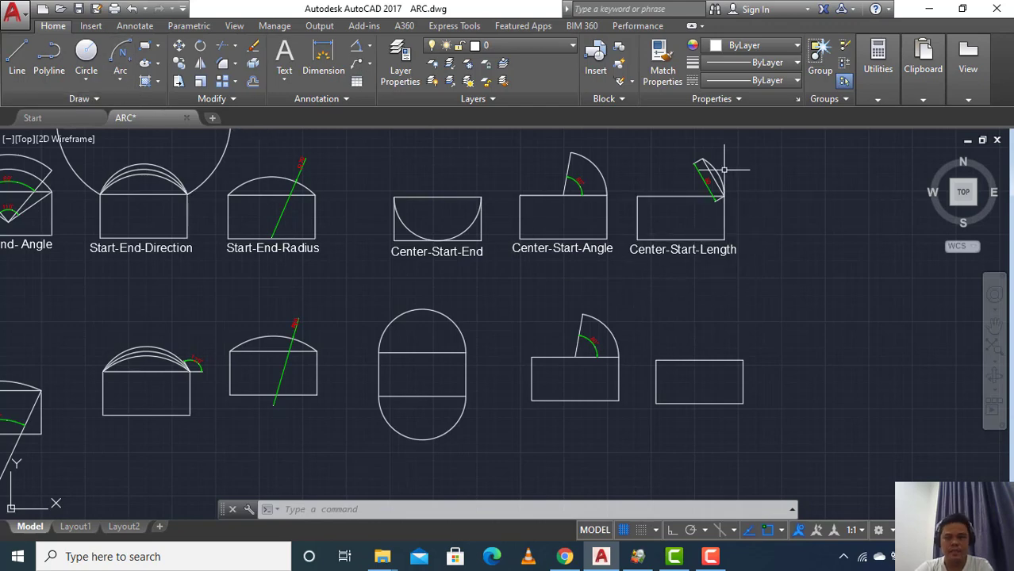
scroll(713, 153, "up", 3)
scroll(677, 181, "down", 3)
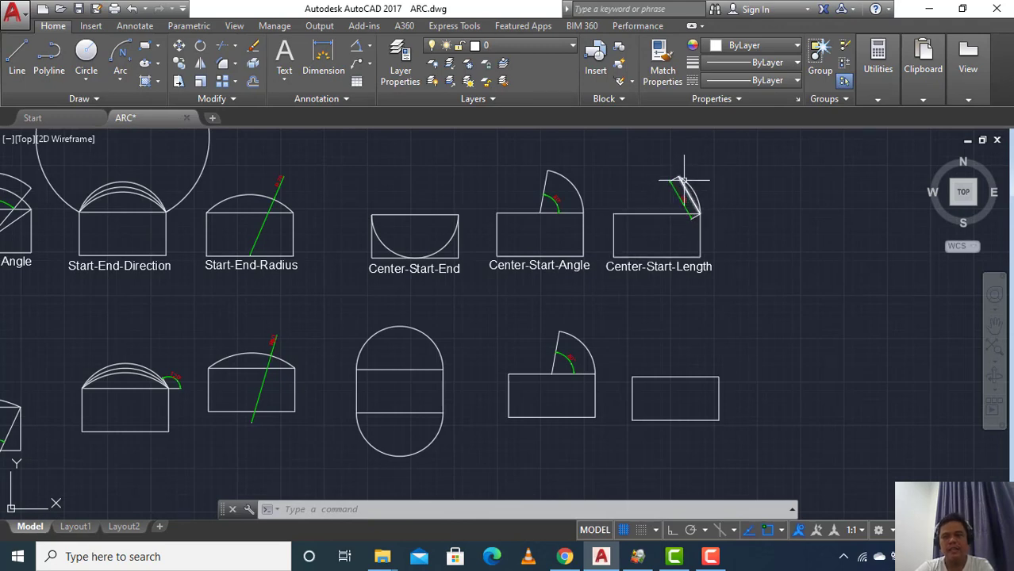
scroll(688, 213, "up", 2)
scroll(691, 208, "down", 2)
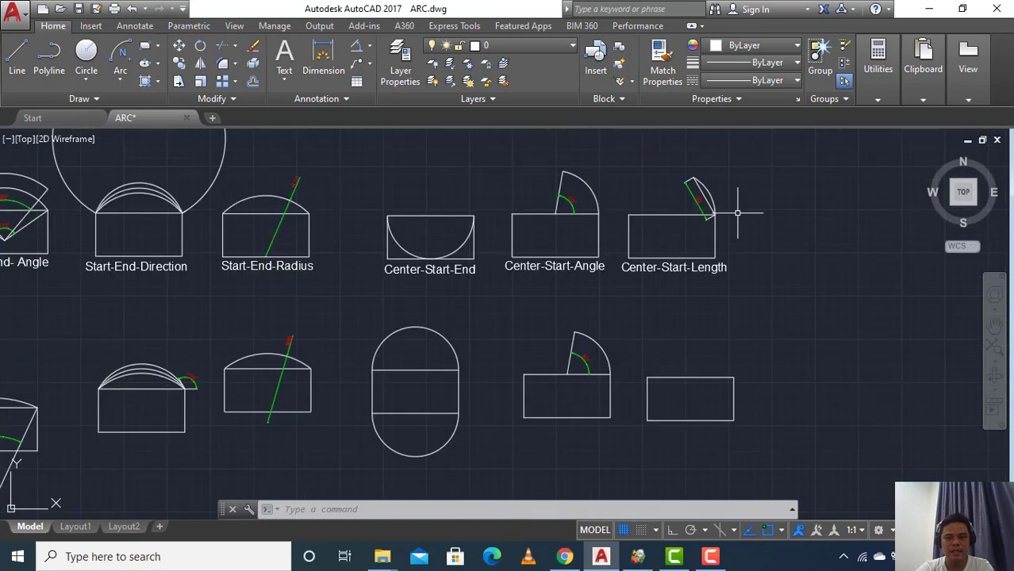
left_click(119, 82)
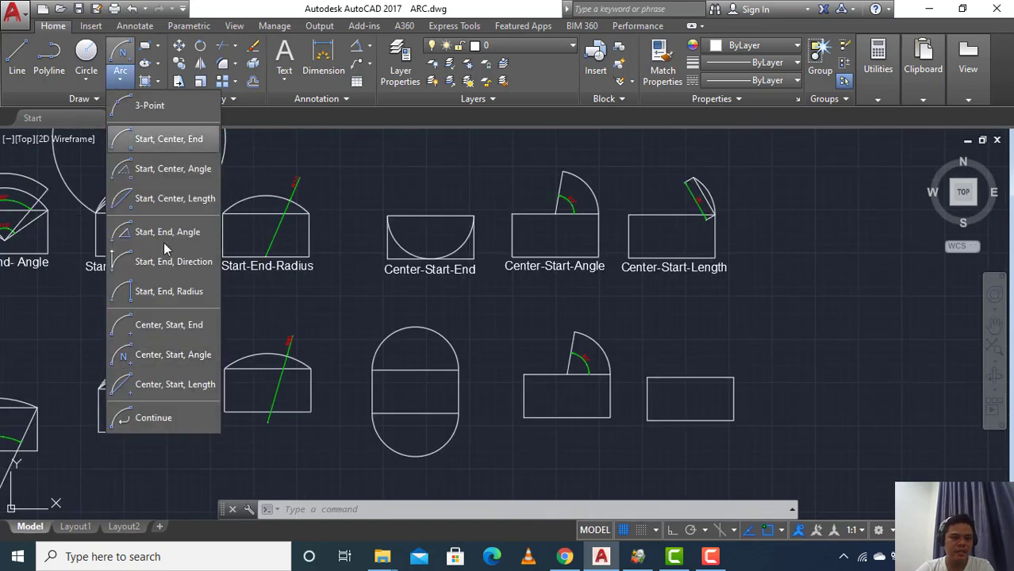
left_click(167, 387)
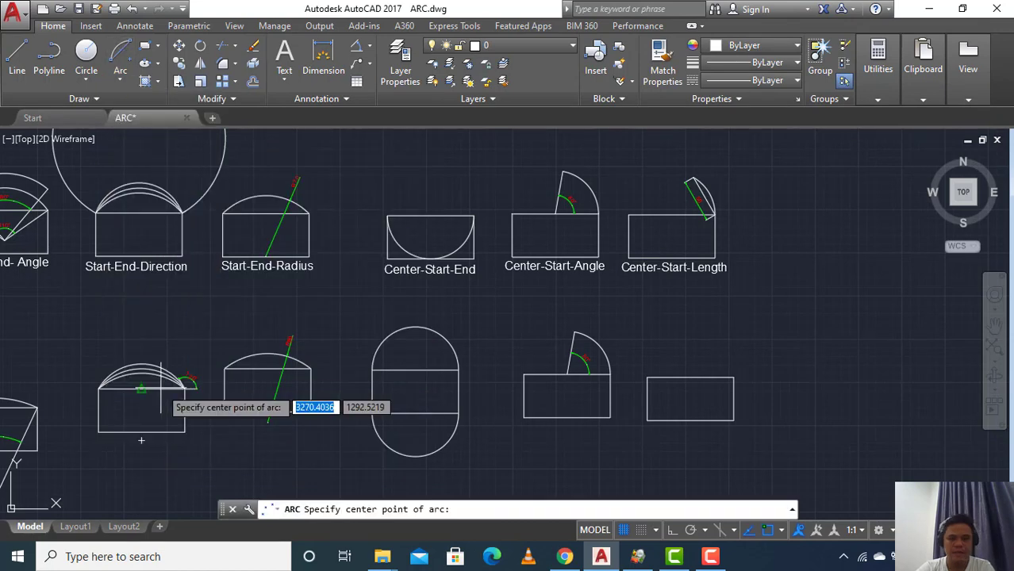
left_click(691, 378)
left_click(732, 376)
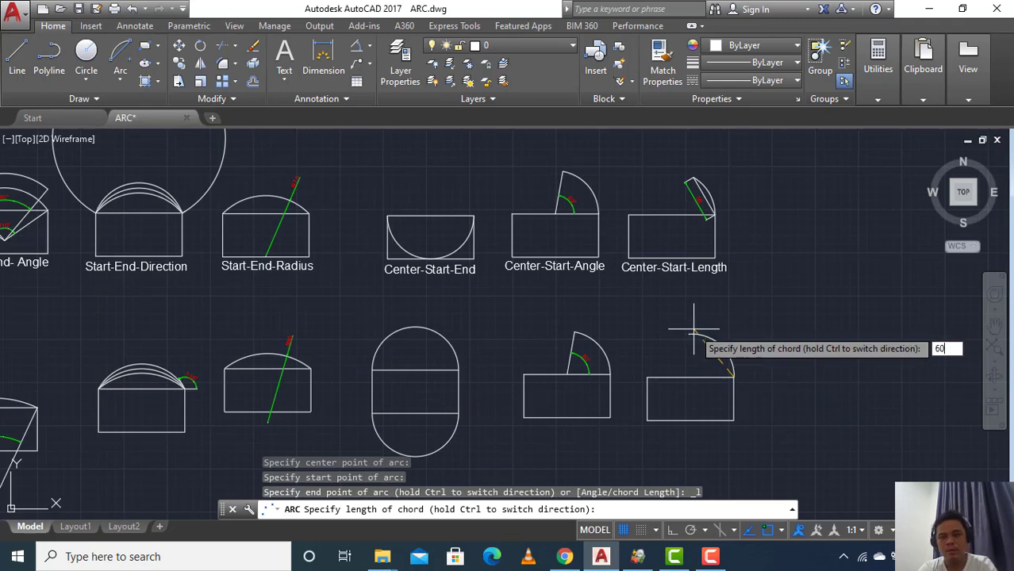
key("Return")
Draw the chord line from the new arc's free end to the third copied rectangle's upper-right corner
left_click(15, 58)
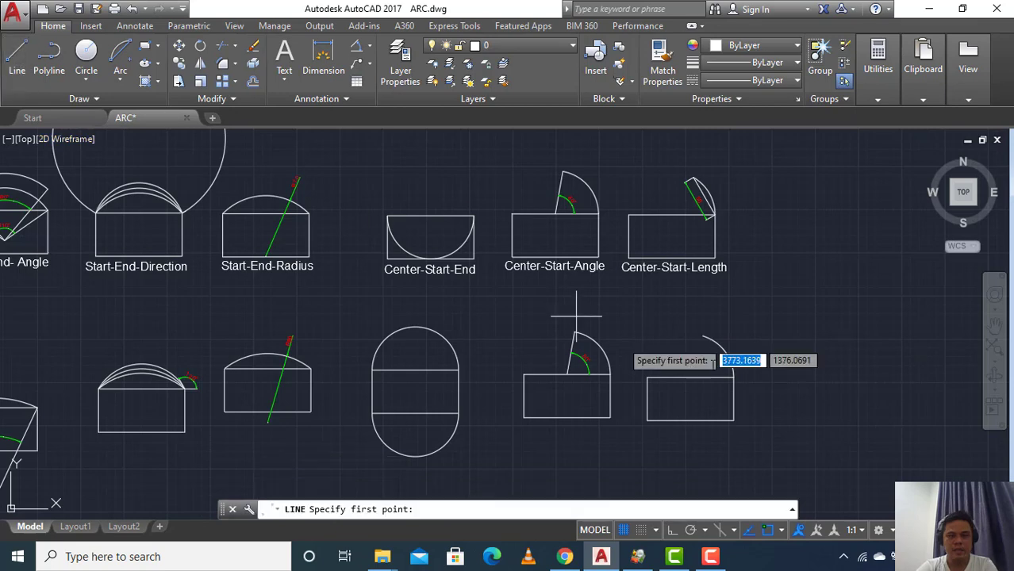
left_click(702, 337)
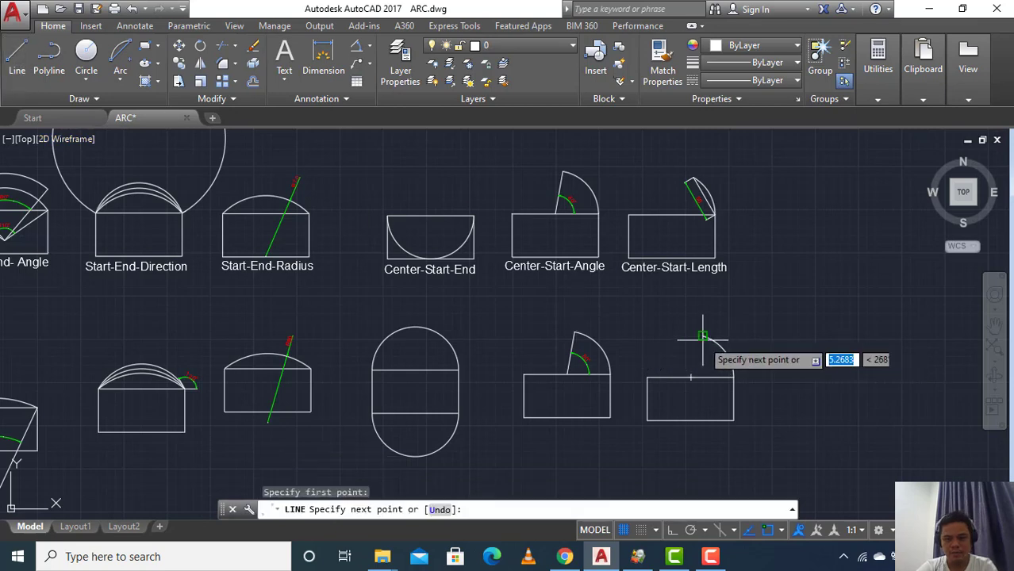
left_click(734, 378)
scroll(734, 378, "up", 4)
scroll(724, 373, "up", 2)
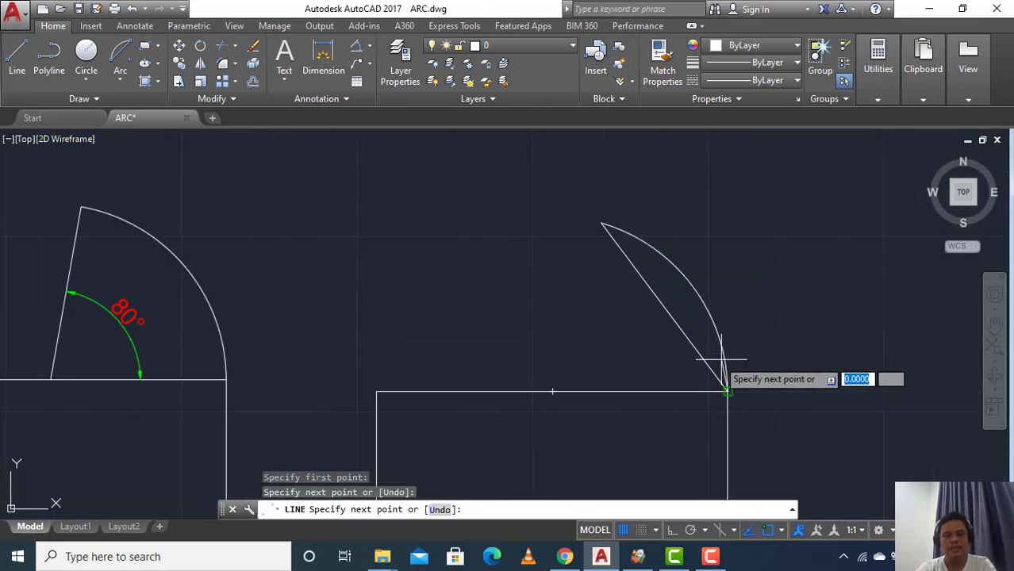
key("Escape")
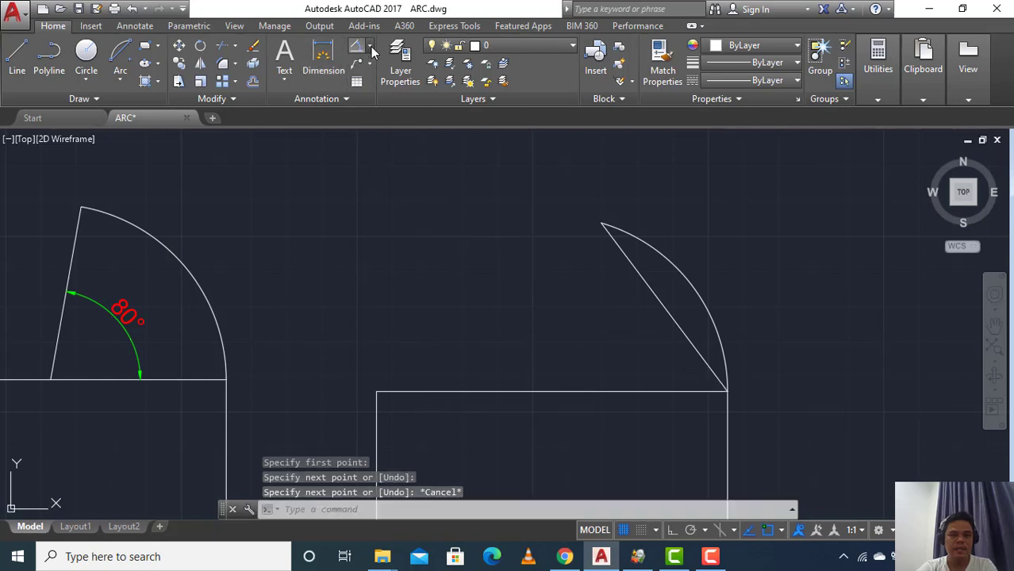
left_click(372, 50)
left_click(374, 68)
left_click(601, 224)
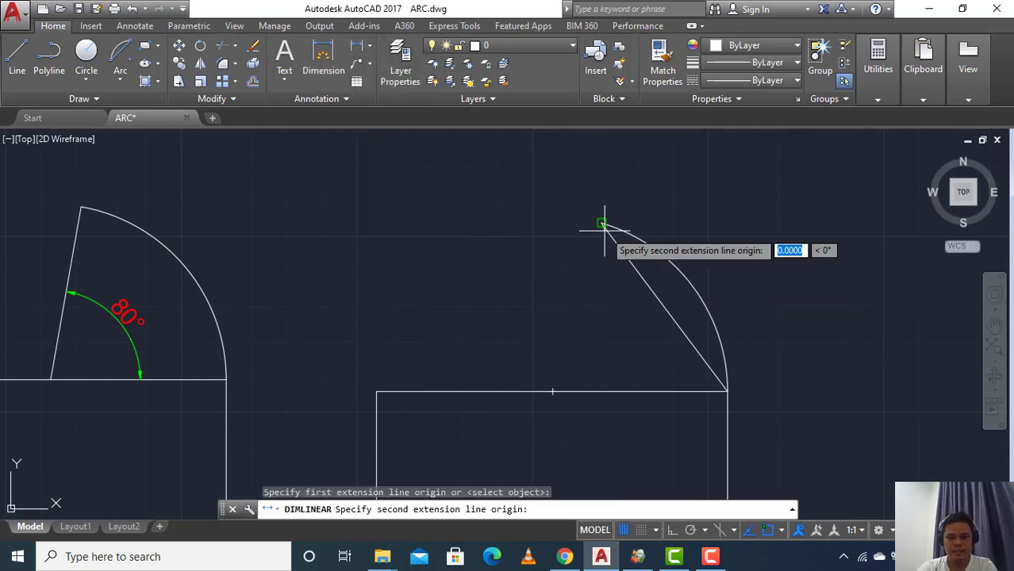
left_click(727, 390)
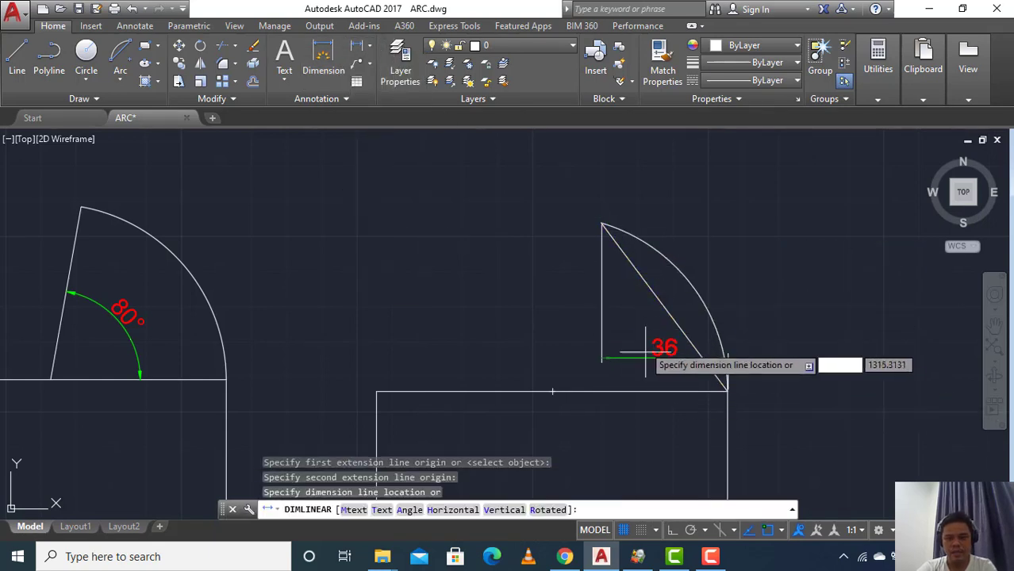
key("Escape")
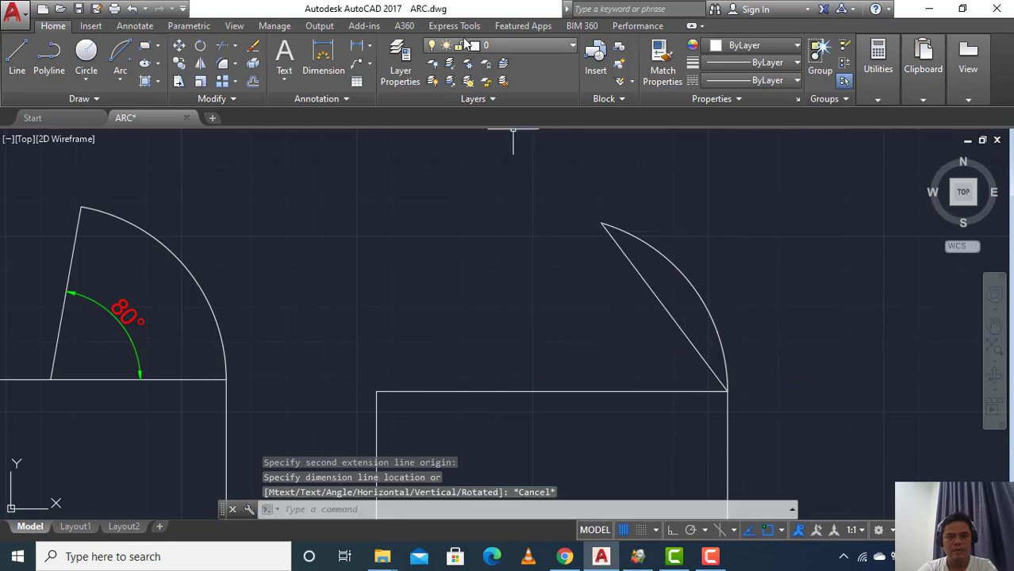
Add an aligned dimension to the chord line, placing it on the side away from the arc
left_click(372, 51)
left_click(378, 100)
left_click(601, 224)
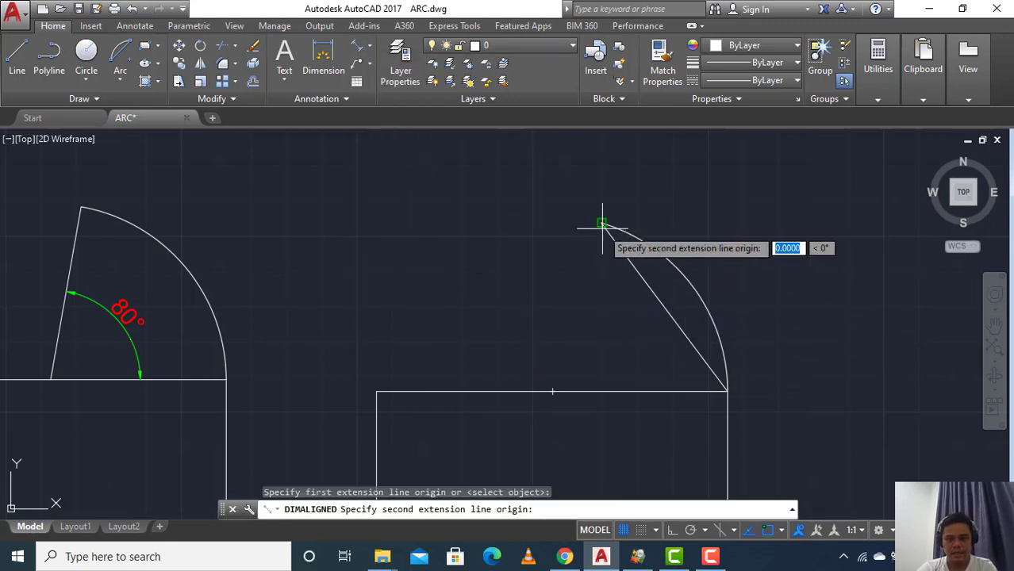
left_click(650, 379)
scroll(679, 271, "down", 2)
scroll(679, 271, "down", 8)
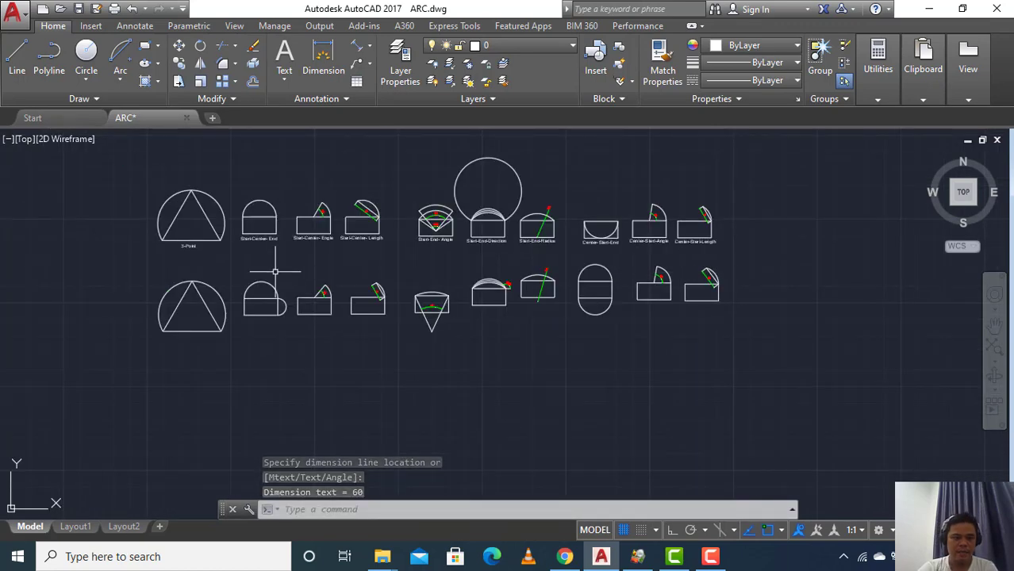
scroll(214, 196, "up", 2)
scroll(214, 195, "down", 2)
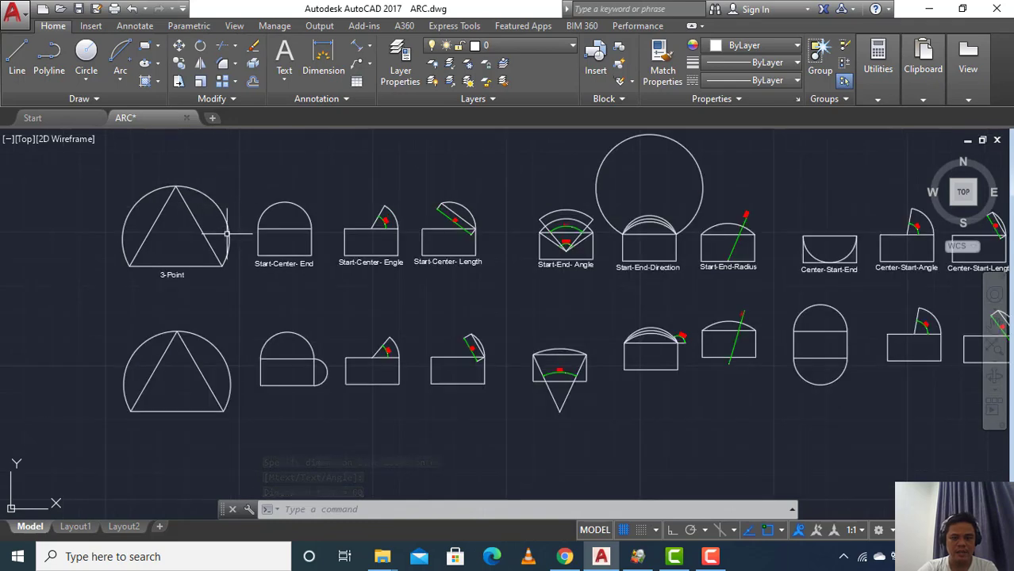